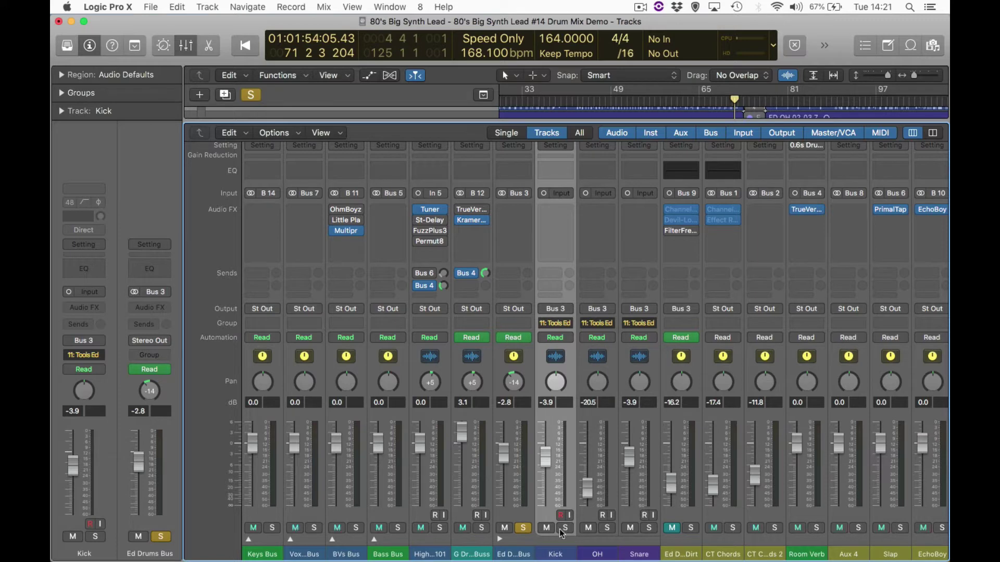
Reset the OH, Kick and Snare faders to 0.0 dB.
left_click(601, 551)
left_click(642, 545)
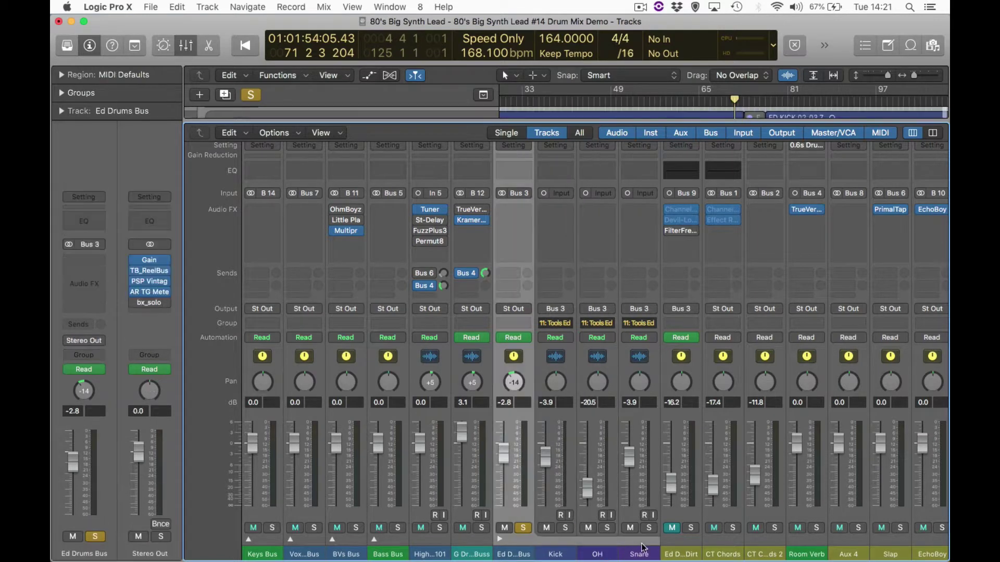
left_click(588, 489, "alt")
left_click(546, 458, "alt")
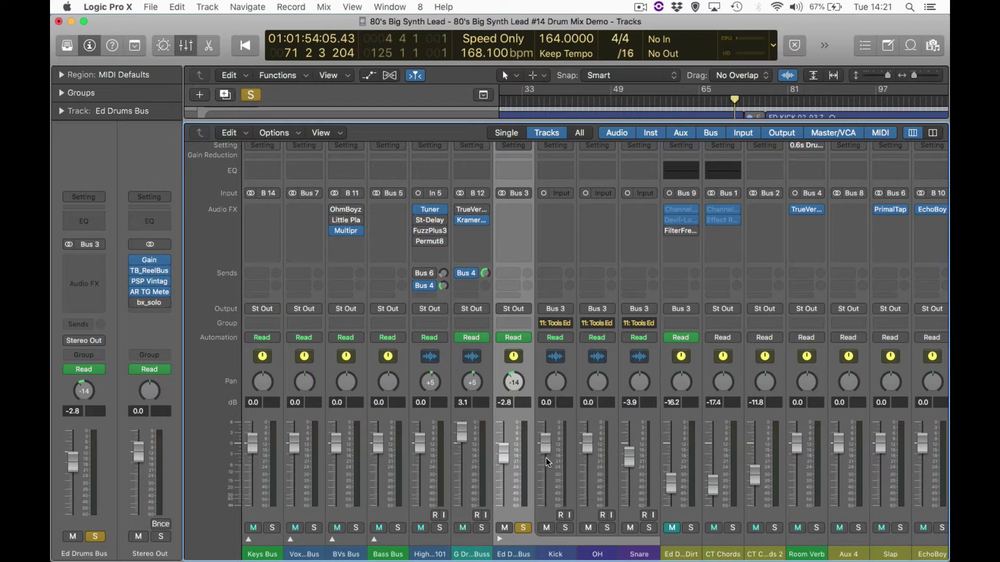
left_click(631, 455, "alt")
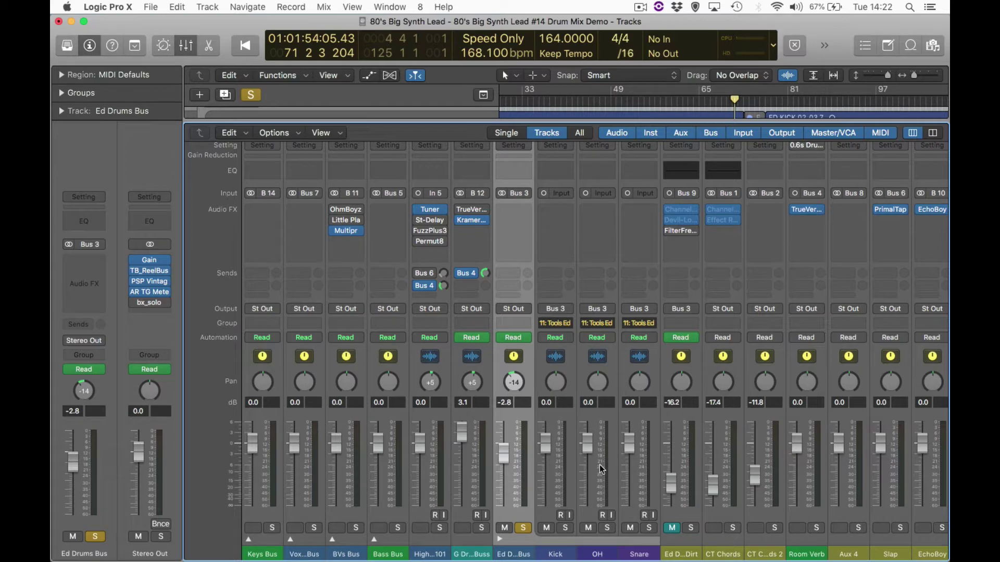
Audition the soloed drum bus at two points in the song and set a cycle range from bar 40 to bar 64.
key("space")
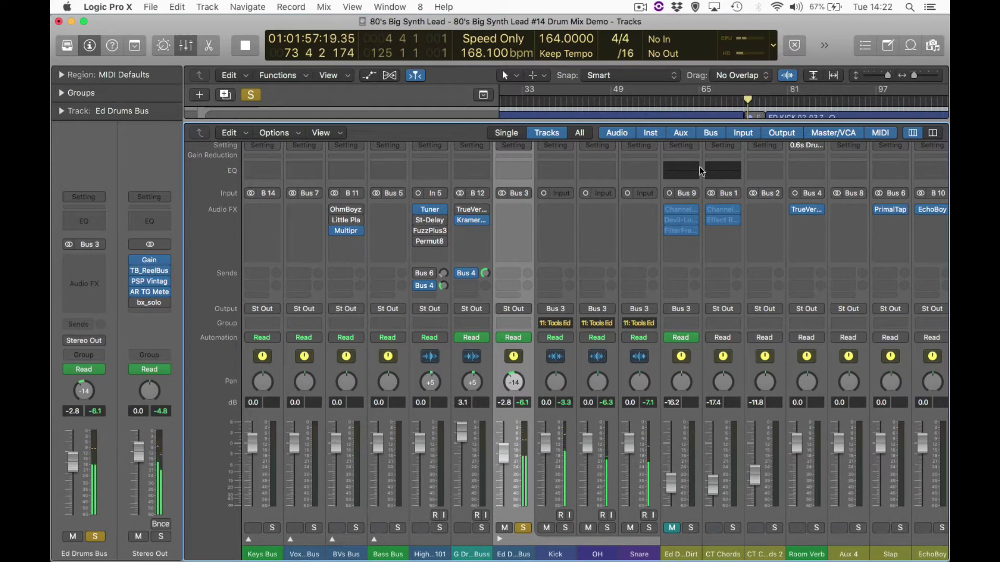
left_click(627, 99)
key("space")
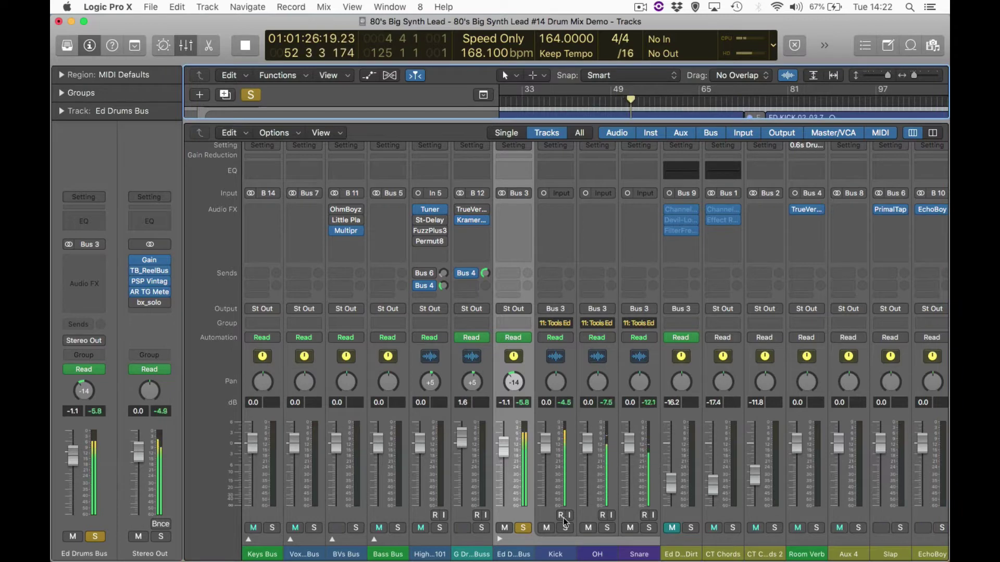
key("space")
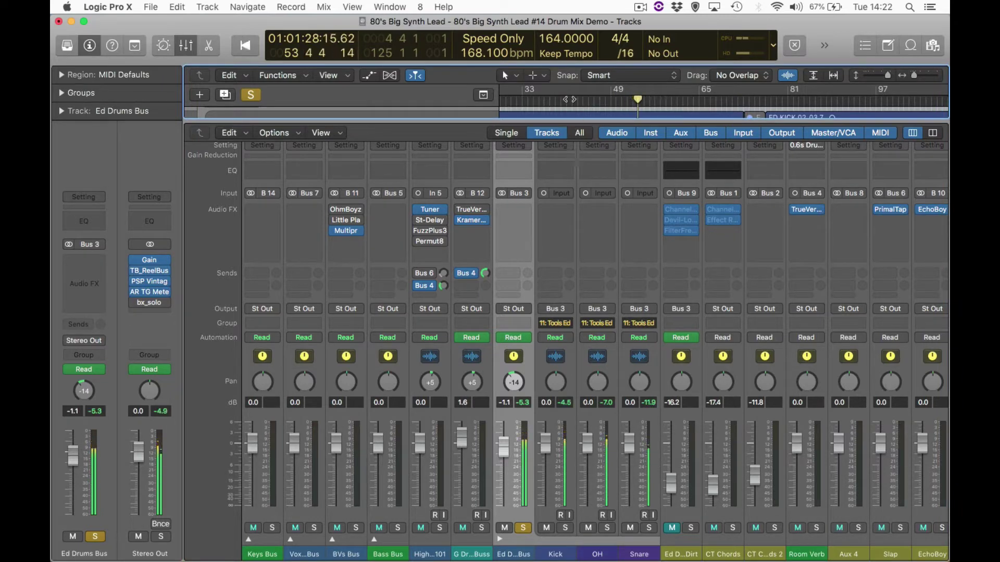
left_click_drag(563, 88, 692, 91)
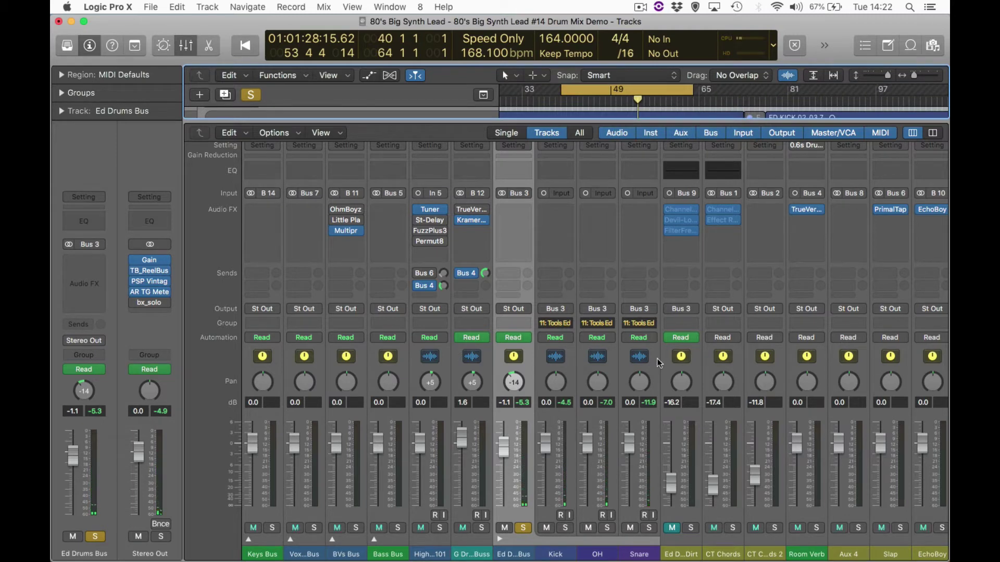
Listen to the Kick, OH and Snare tracks soloed one after another within the cycle range.
left_click(565, 528)
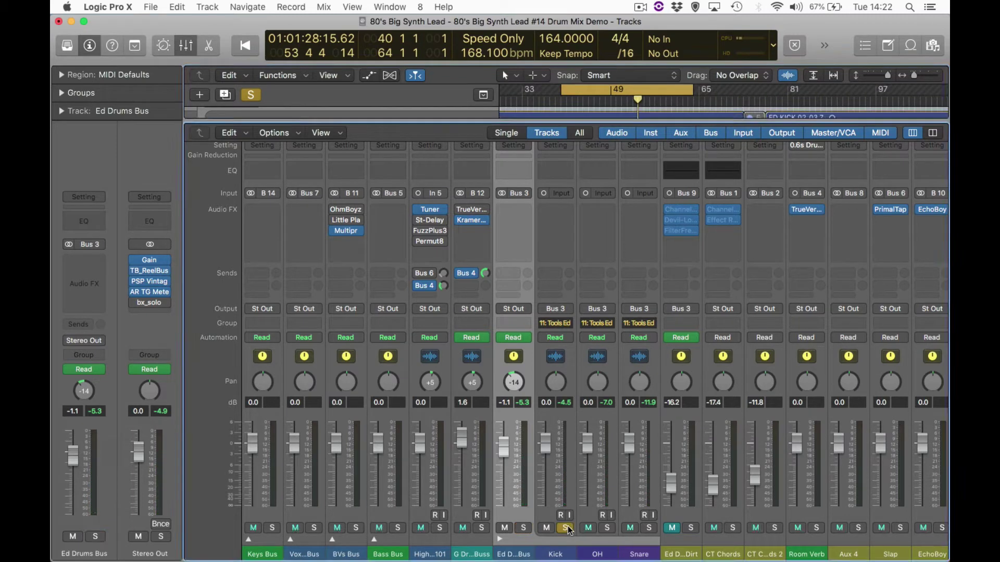
key("space")
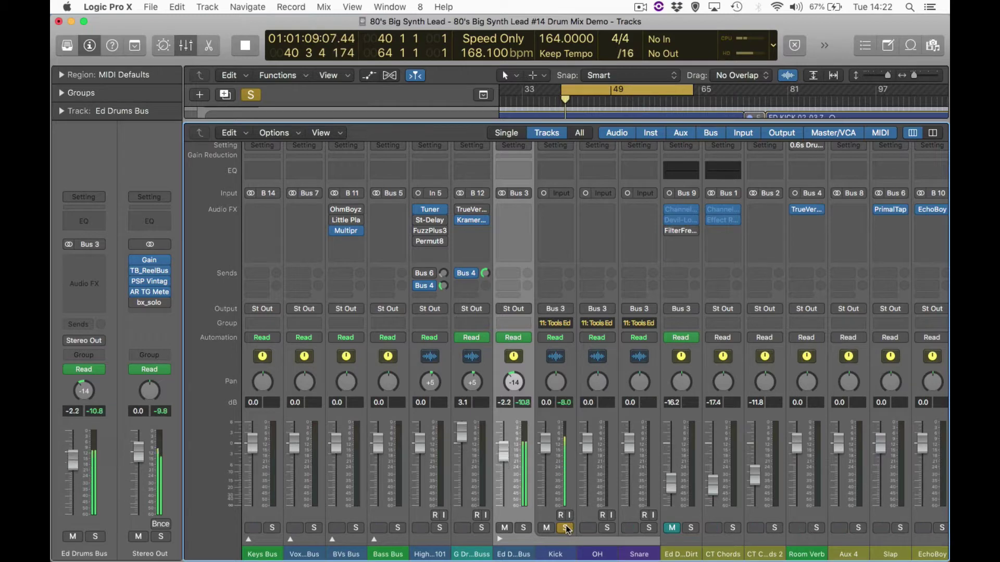
left_click(608, 528, "alt")
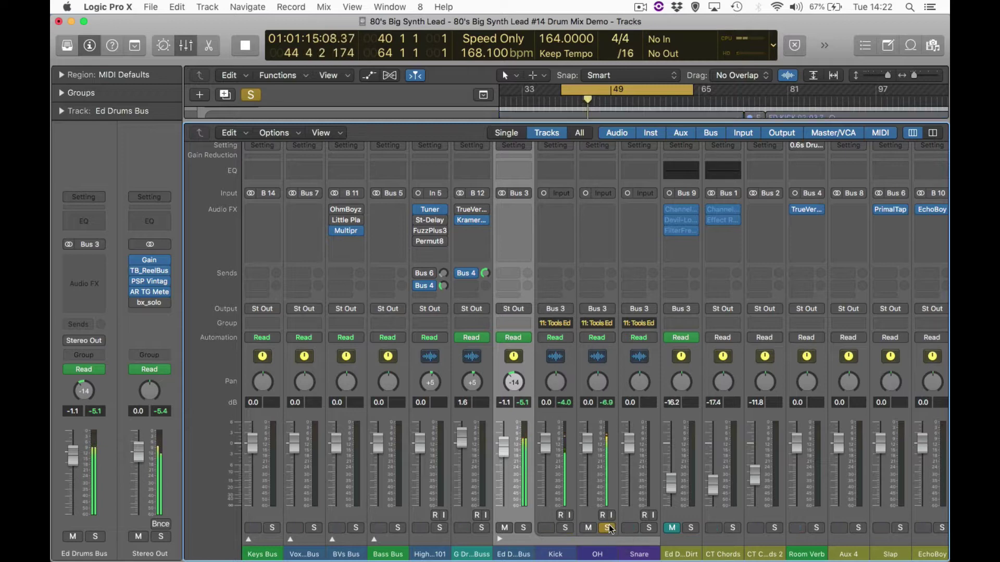
left_click(652, 527, "alt")
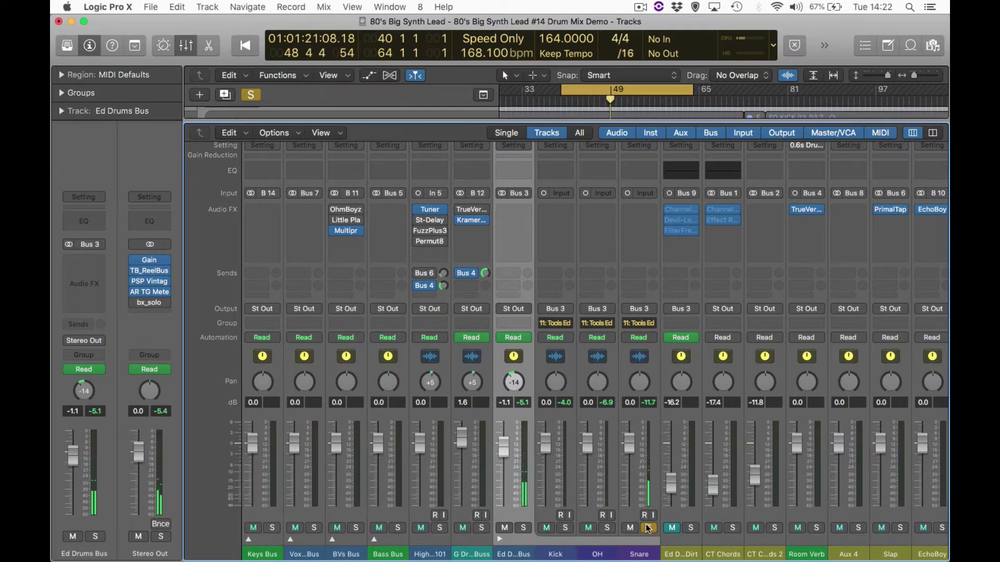
left_click(647, 527)
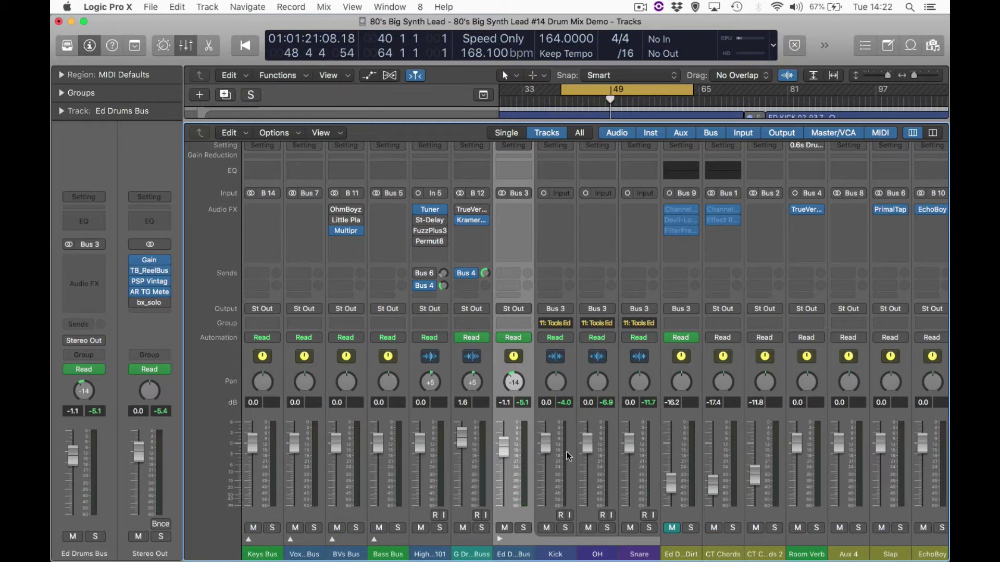
Solo the Ed Drums Bus during playback and lower the OH fader to -13.2 dB and the Kick fader to -4.0 dB.
key("space")
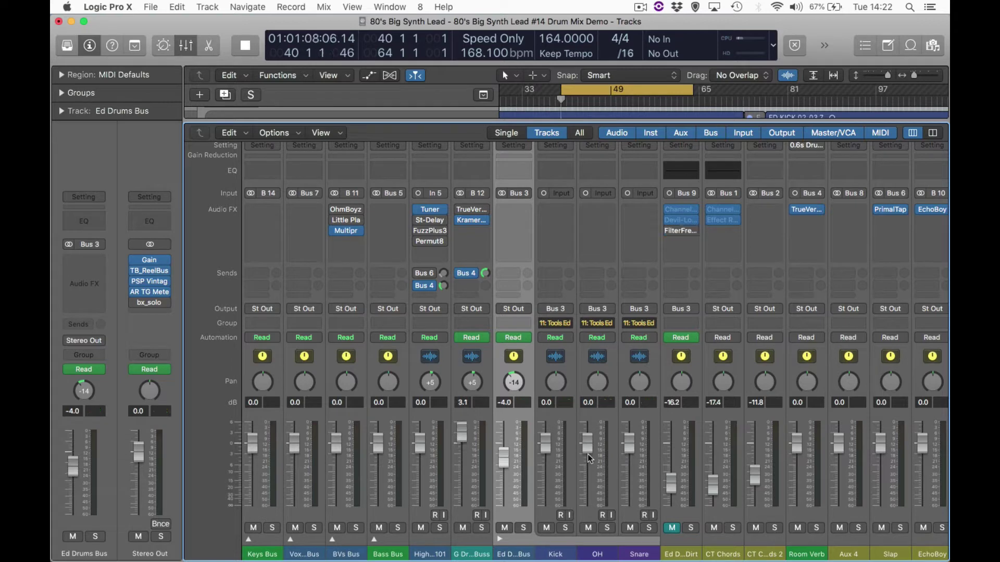
left_click(523, 528)
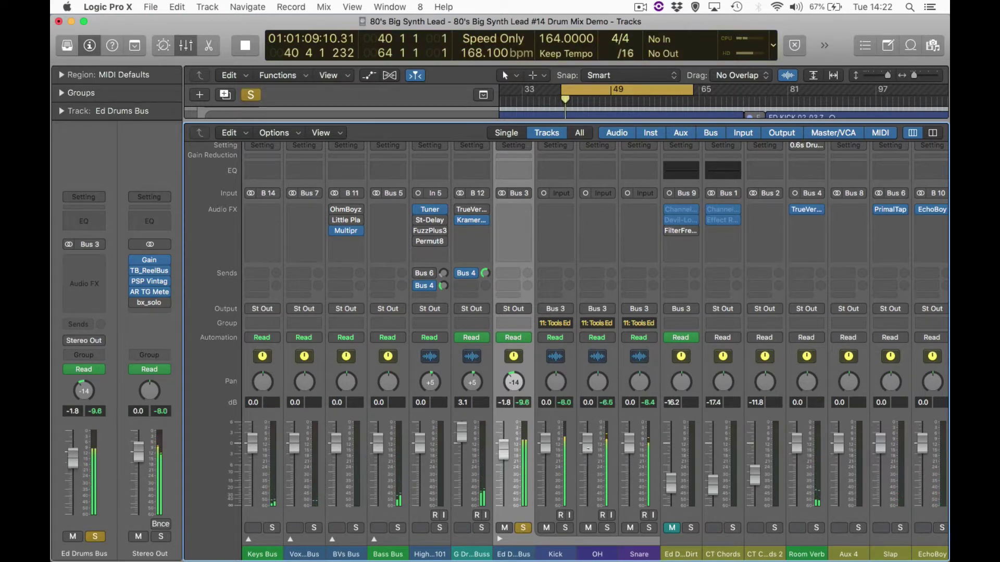
left_click_drag(588, 448, 589, 463)
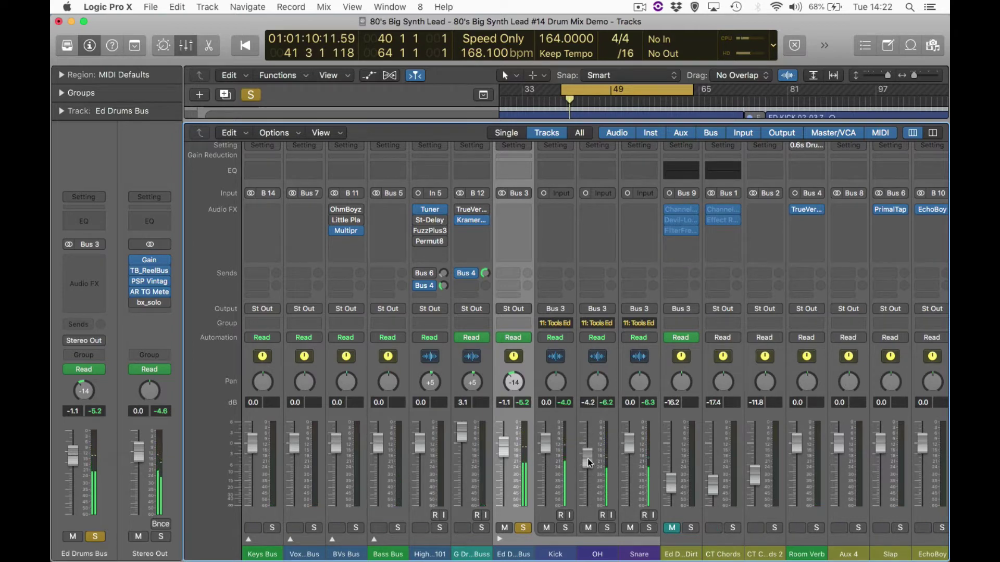
left_click_drag(587, 462, 588, 483)
key("space")
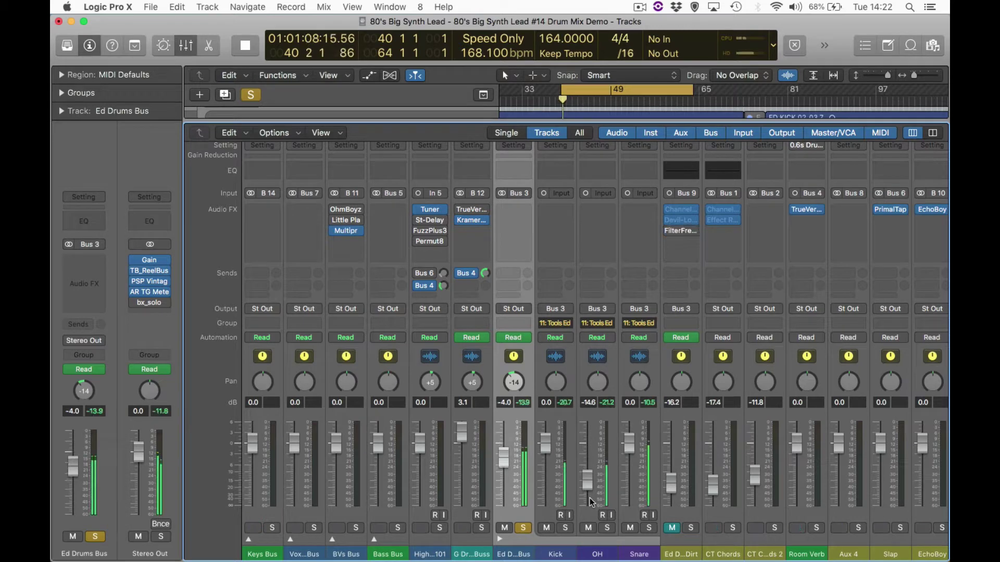
left_click_drag(588, 479, 590, 474)
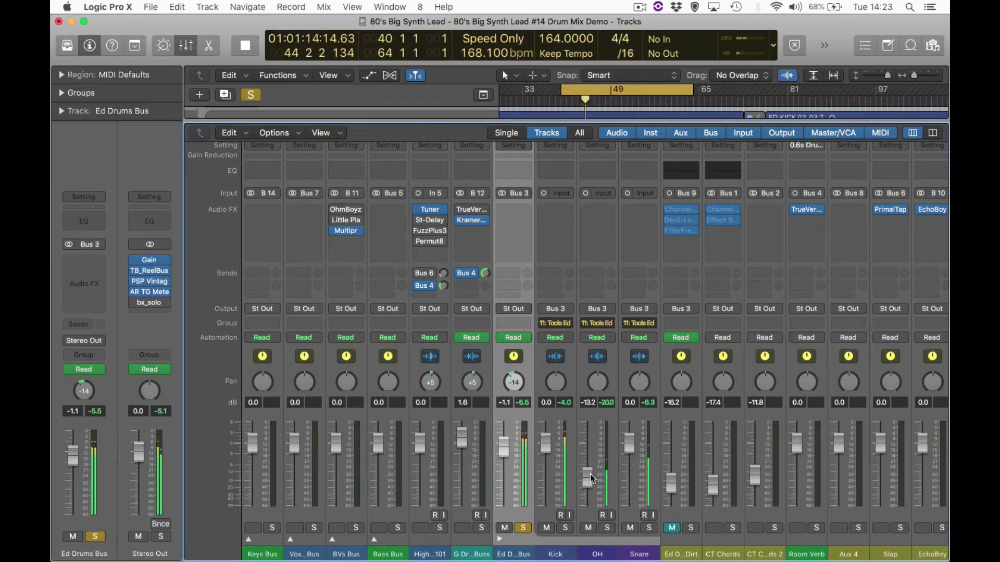
left_click_drag(545, 447, 545, 463)
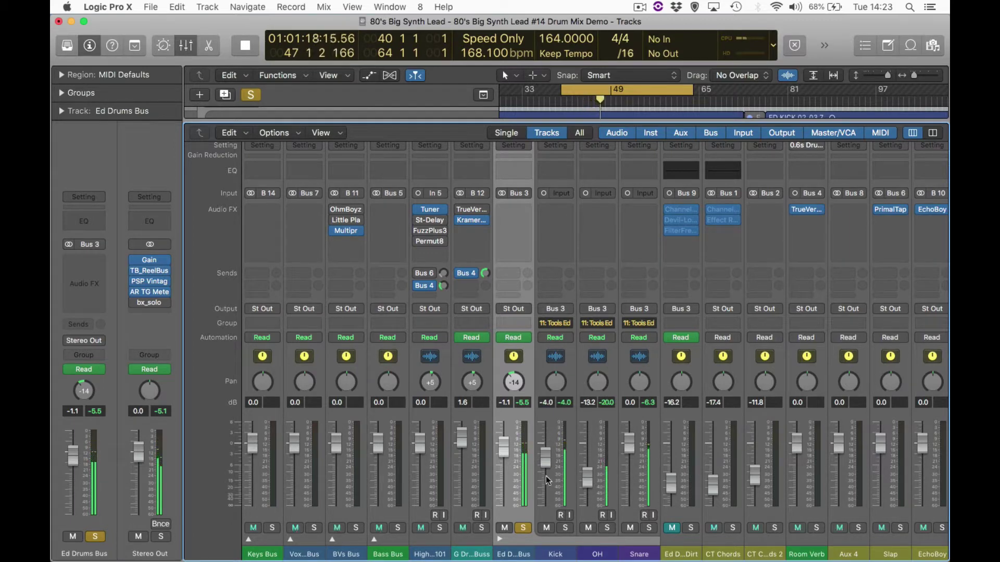
key("space")
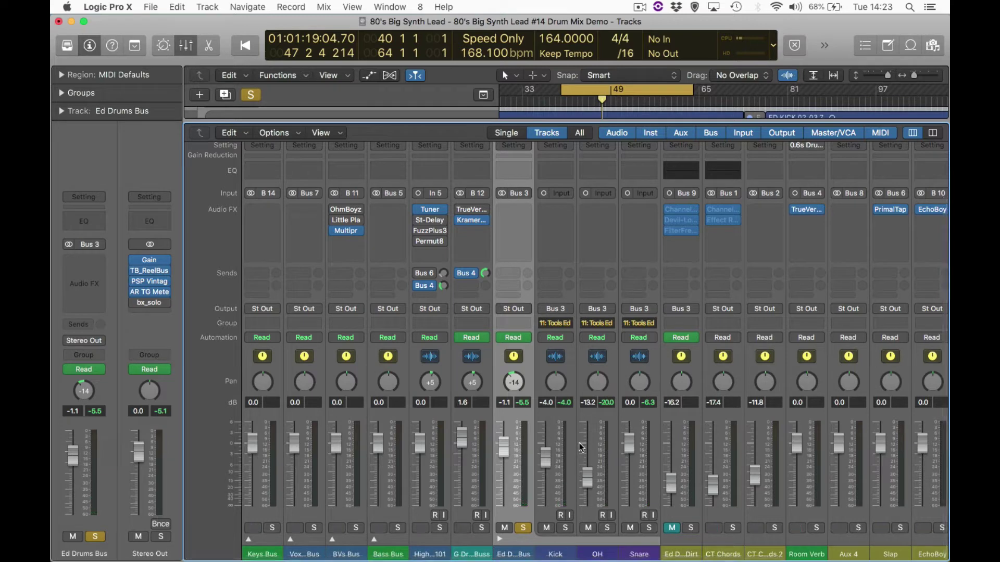
Solo and play the Kick, then insert a Channel EQ on it with a 12 dB boost at 345 Hz.
left_click(566, 529)
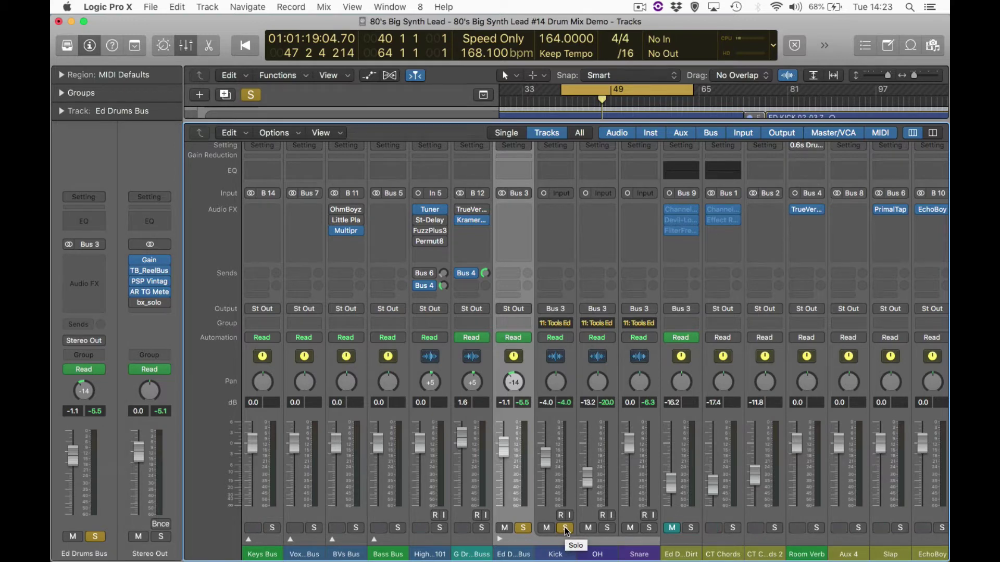
key("space")
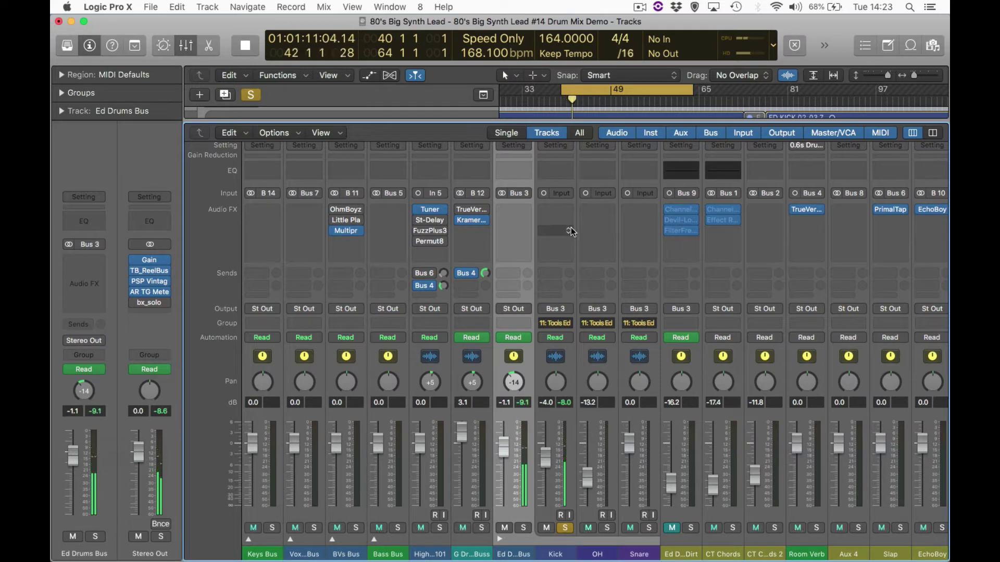
key("space")
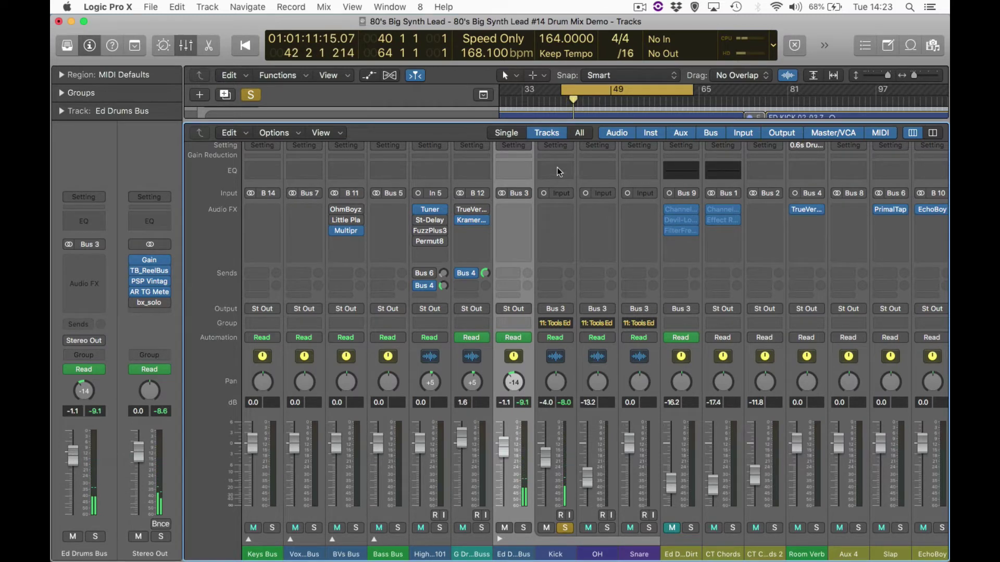
left_click(558, 167)
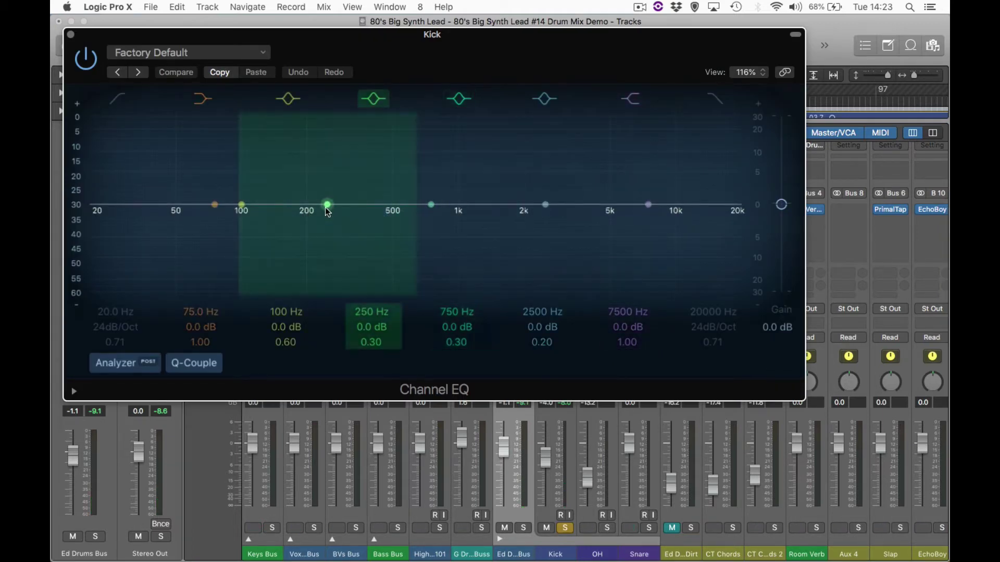
left_click_drag(326, 206, 360, 153)
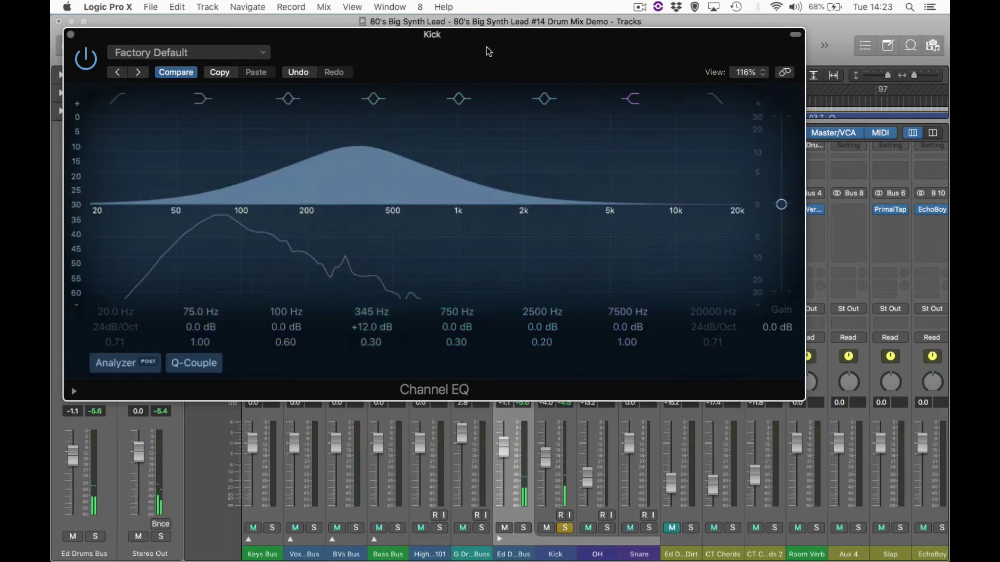
Shift the cycle range to bars 45 to 69 and listen to the Kick with its 345 Hz boost.
left_click_drag(486, 51, 532, 257)
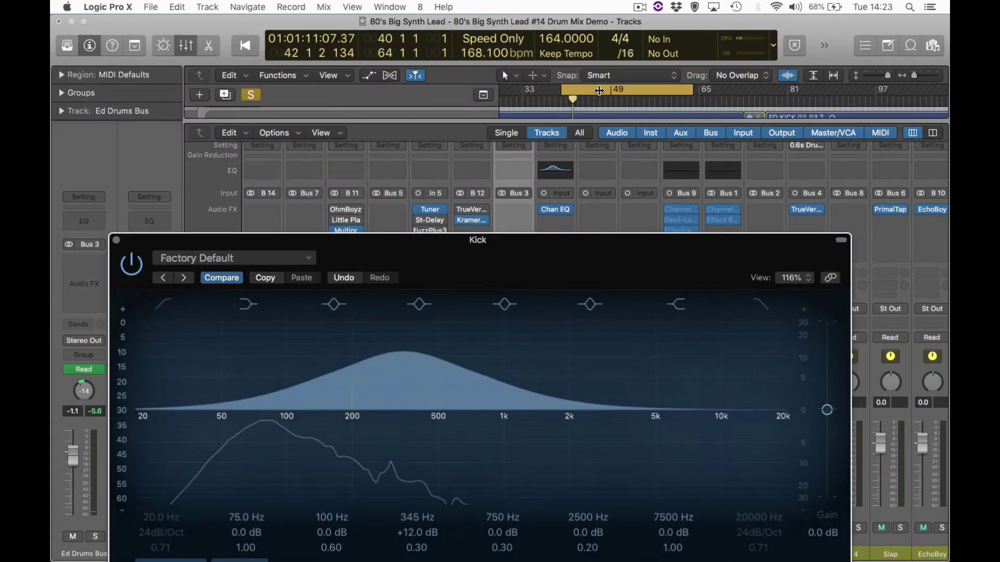
left_click_drag(599, 91, 626, 91)
key("space")
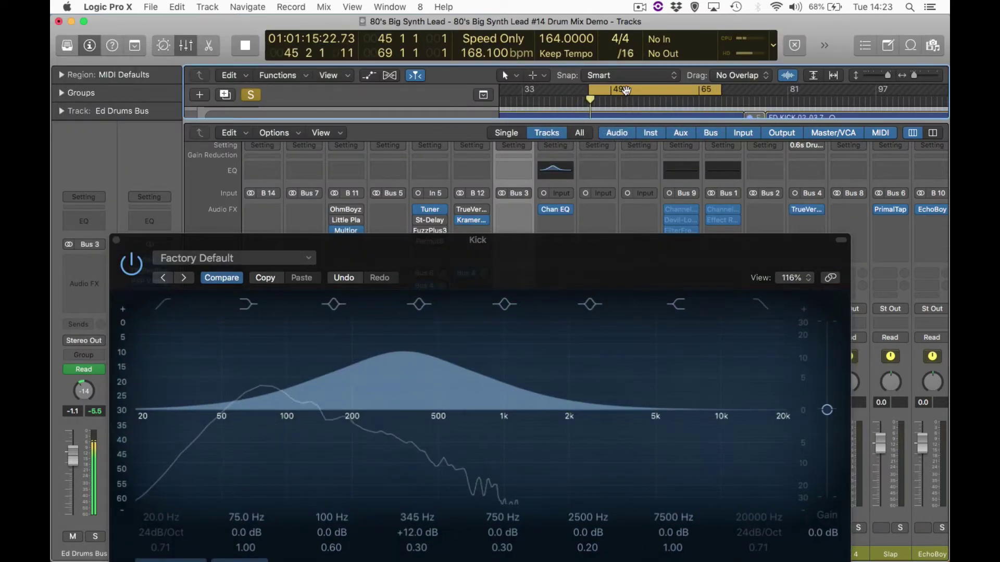
left_click_drag(553, 241, 552, 65)
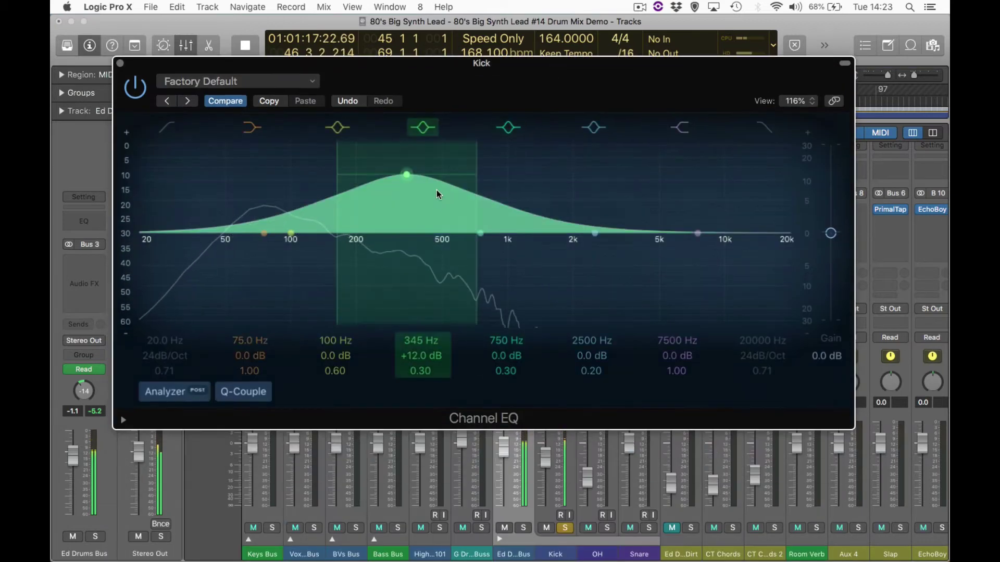
key("space")
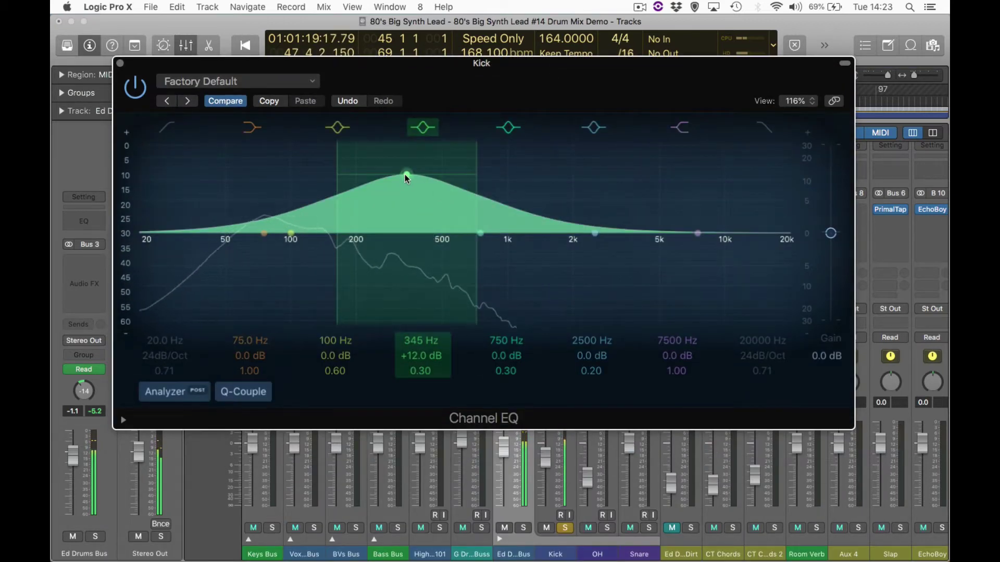
Turn the Kick EQ's 345 Hz band down to -8.5 dB and listen to the cut.
left_click_drag(405, 174, 406, 258)
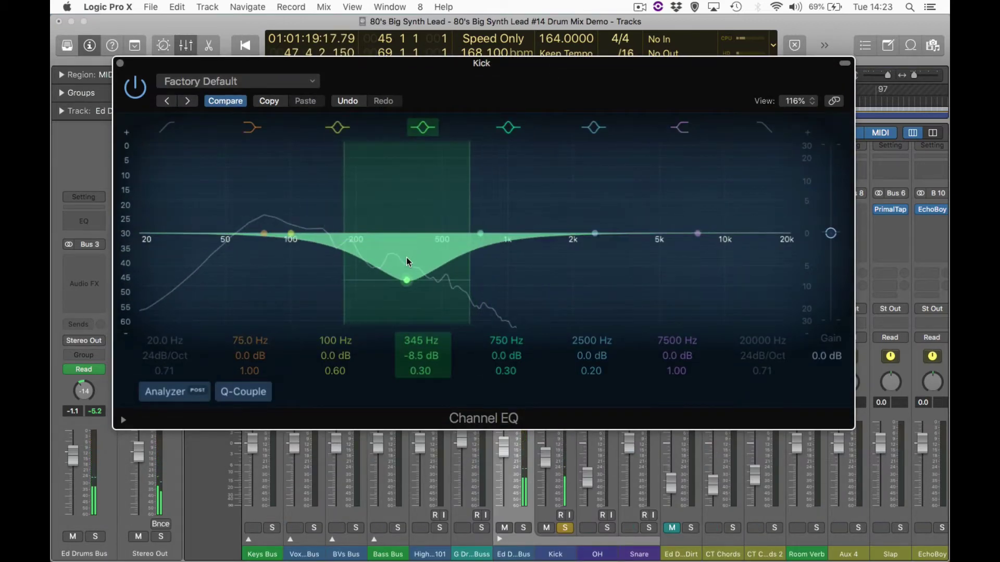
key("space")
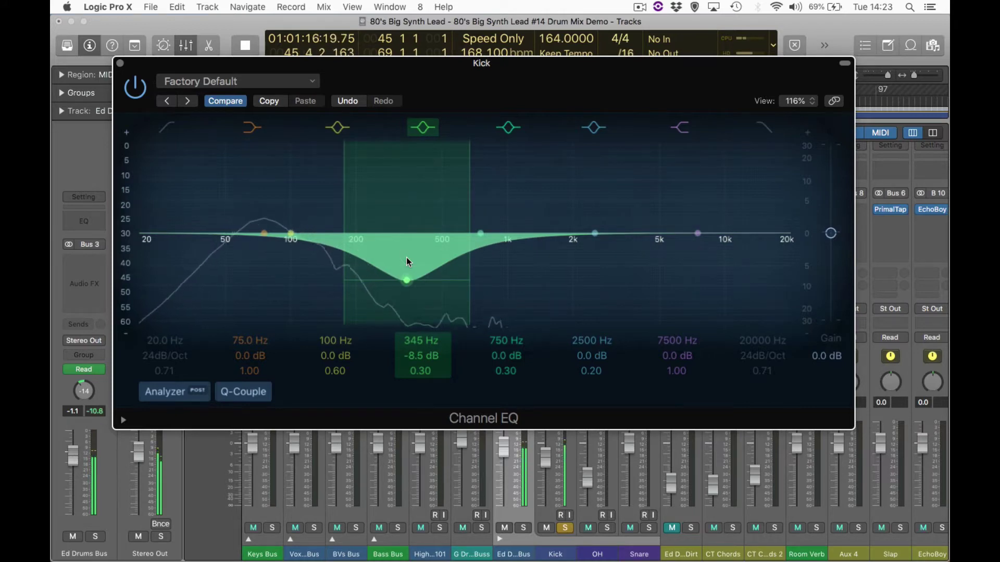
key("space")
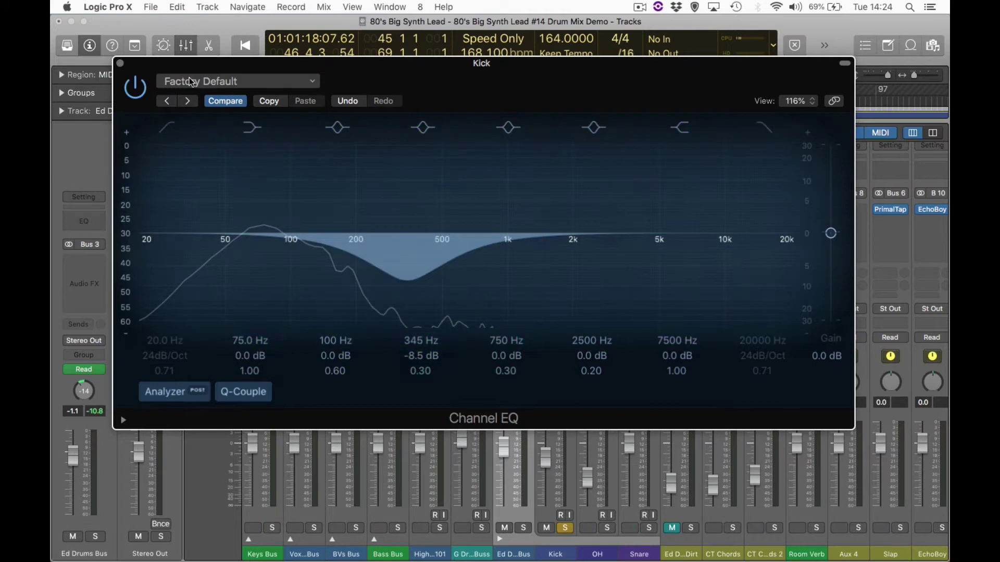
Compare the Kick with the 345 Hz cut off and on, leave the band enabled and close the Channel EQ.
left_click(430, 131)
left_click(430, 132)
left_click(429, 132)
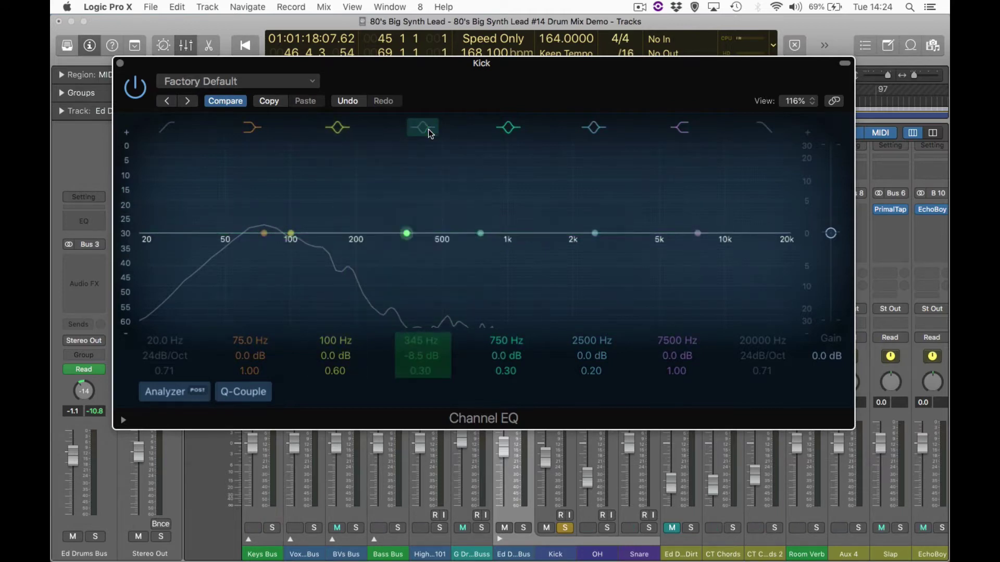
key("space")
left_click(430, 132)
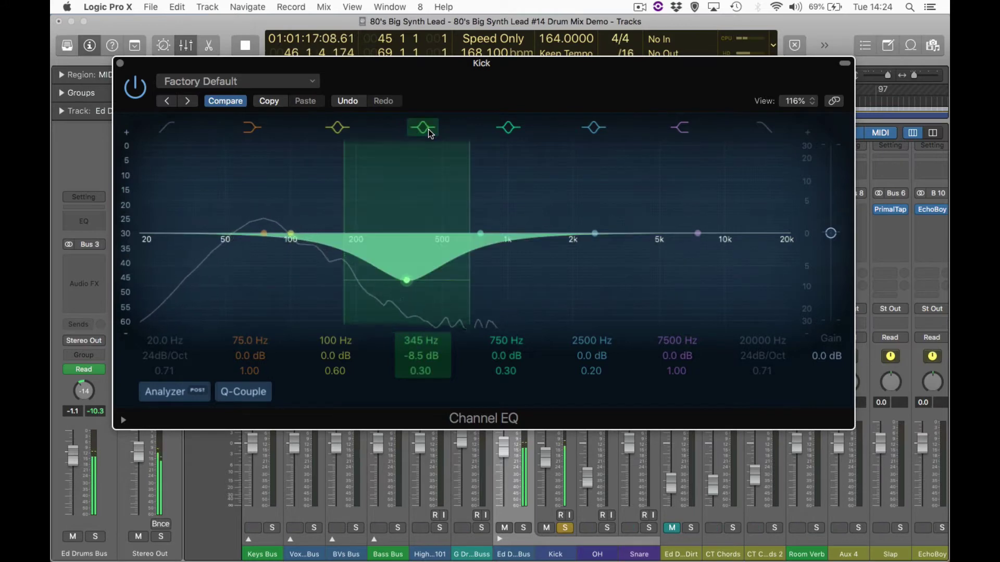
key("space")
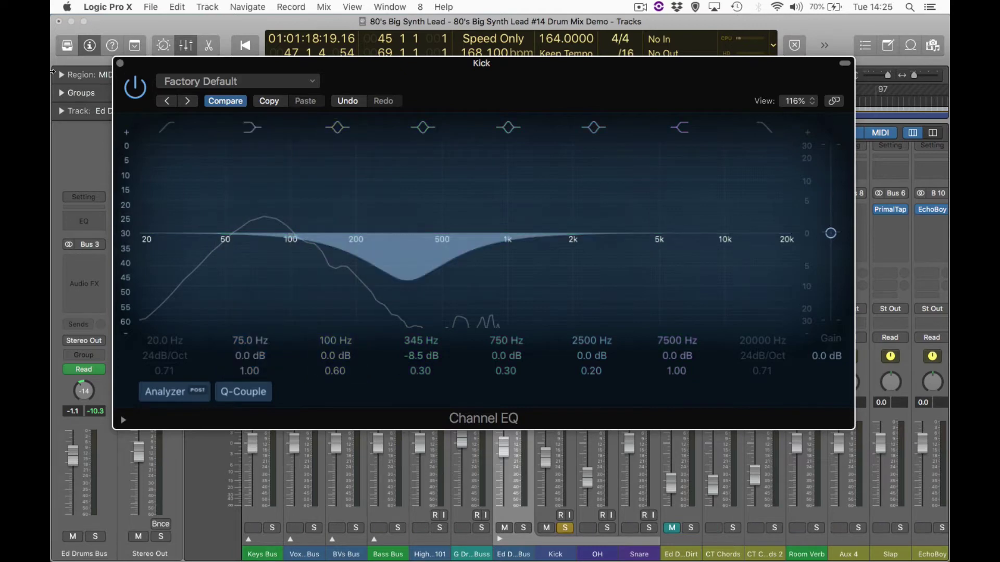
left_click(119, 63)
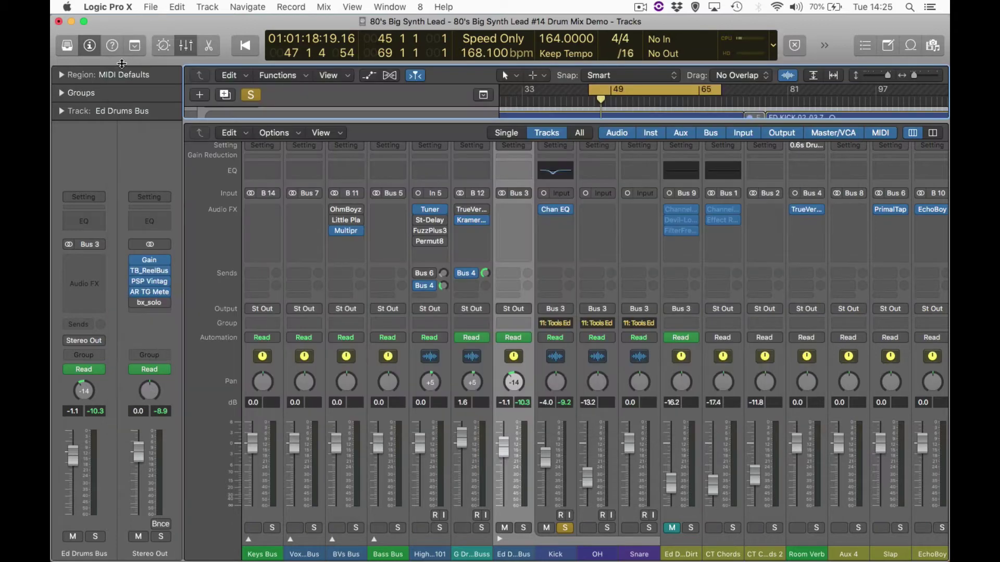
Solo the OH channel and listen to it on its own.
left_click(607, 529)
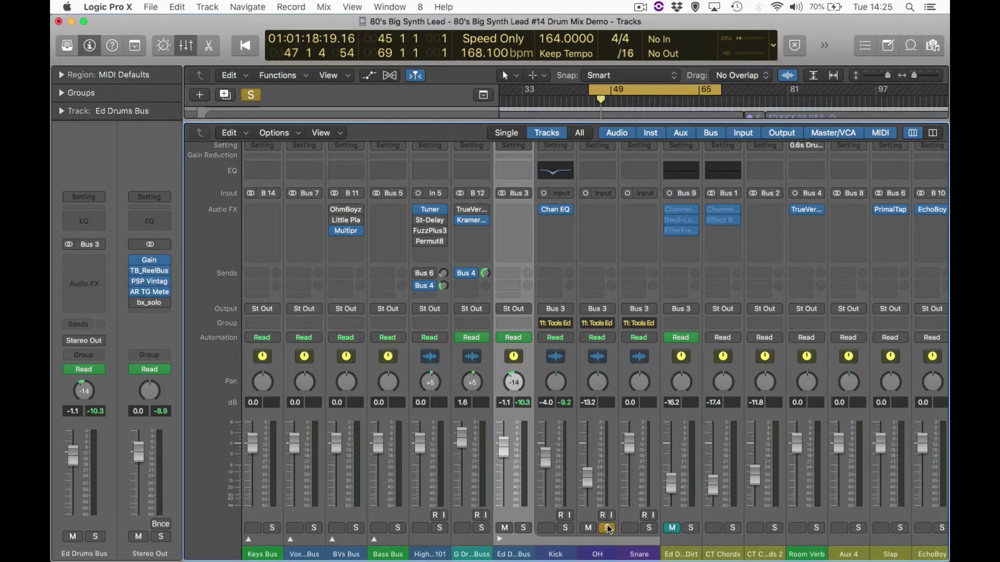
left_click(601, 555)
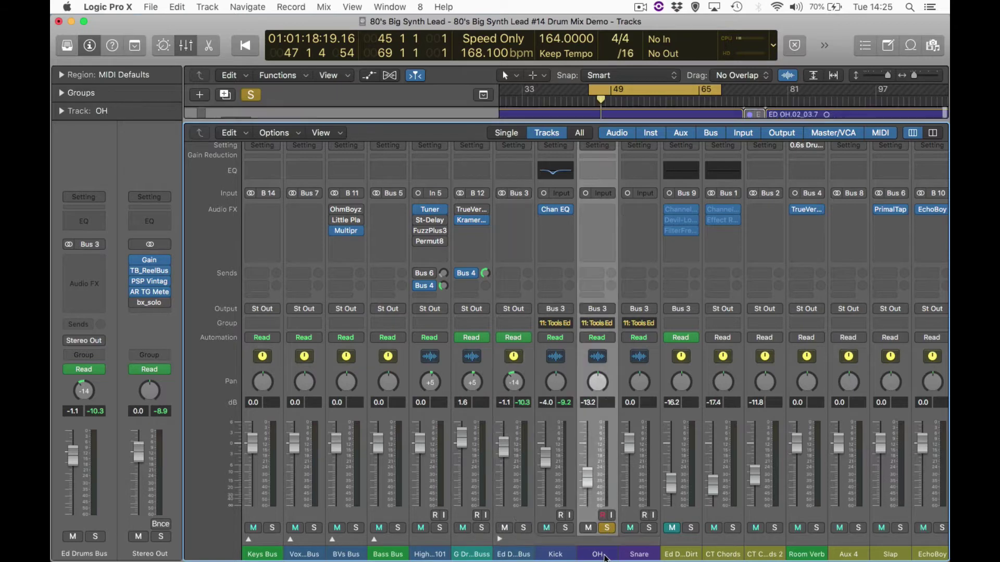
key("space")
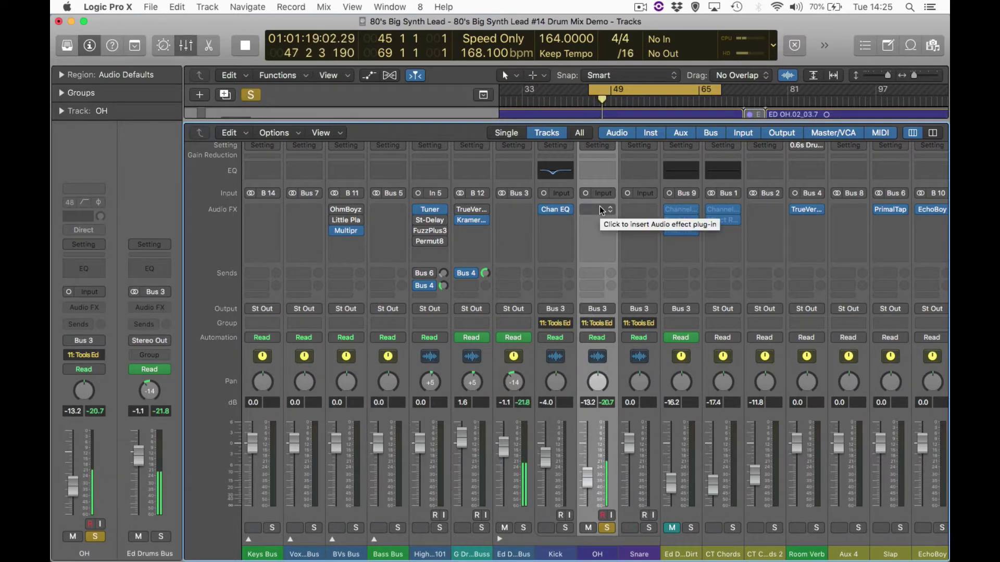
key("space")
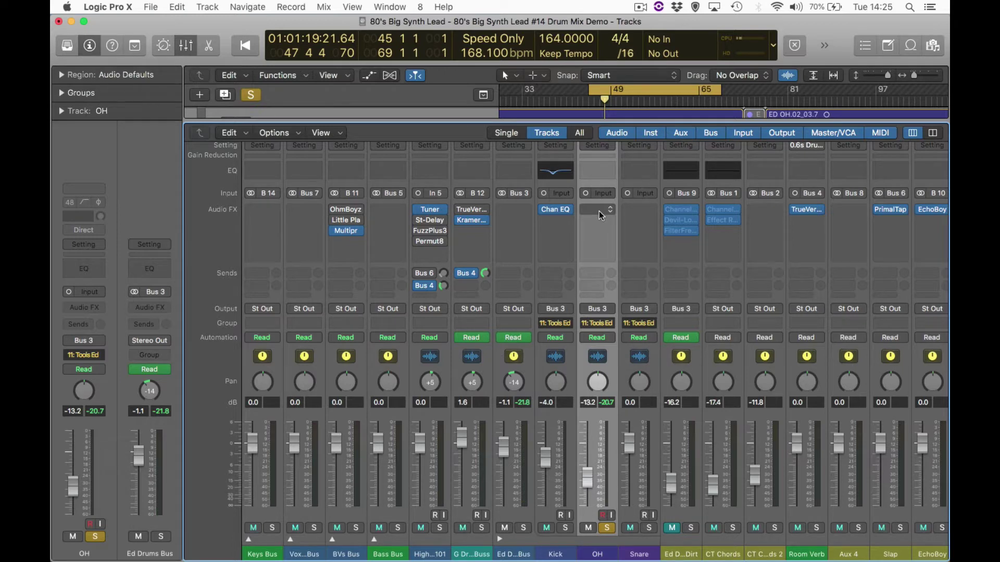
Insert a Channel EQ on OH, set its low shelf to -17.5 dB at 148 Hz while listening, and close the EQ.
double_click(598, 174)
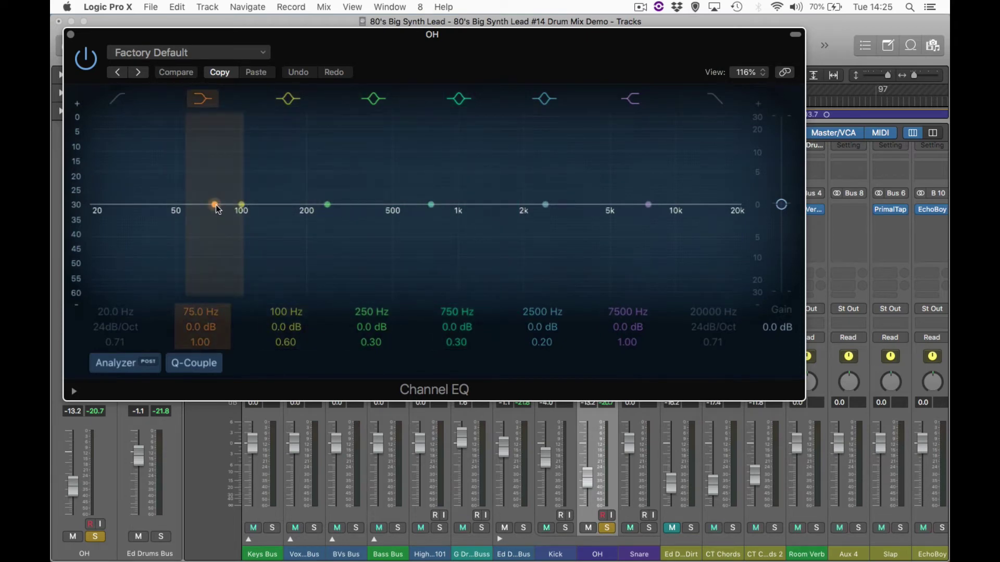
left_click_drag(218, 209, 301, 239)
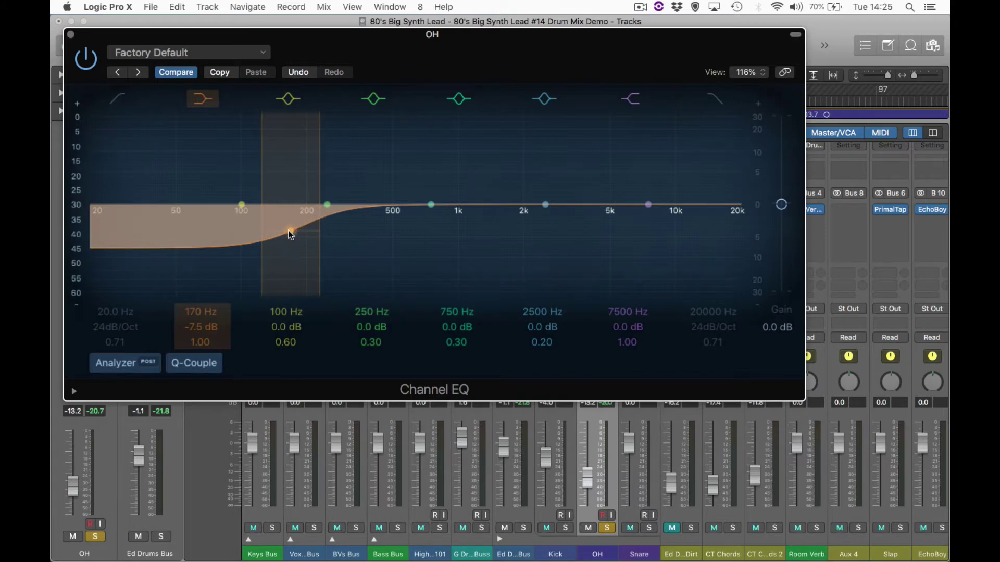
left_click_drag(291, 235, 291, 251)
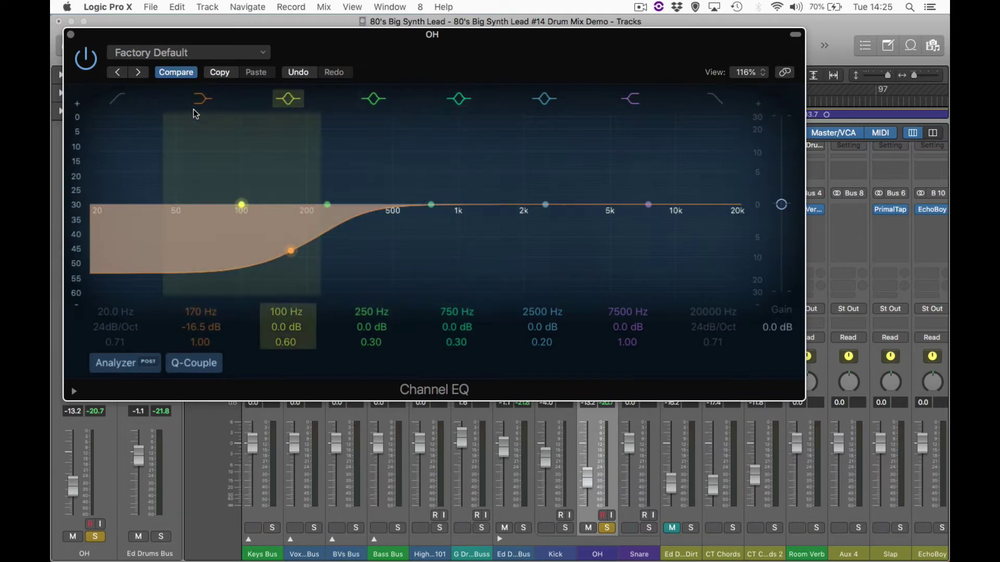
key("space")
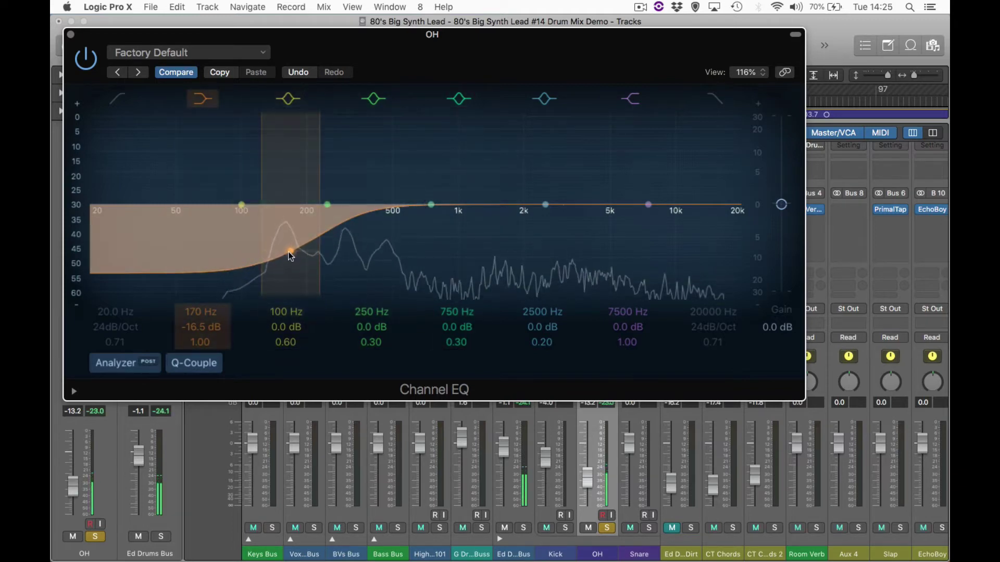
left_click_drag(289, 252, 277, 253)
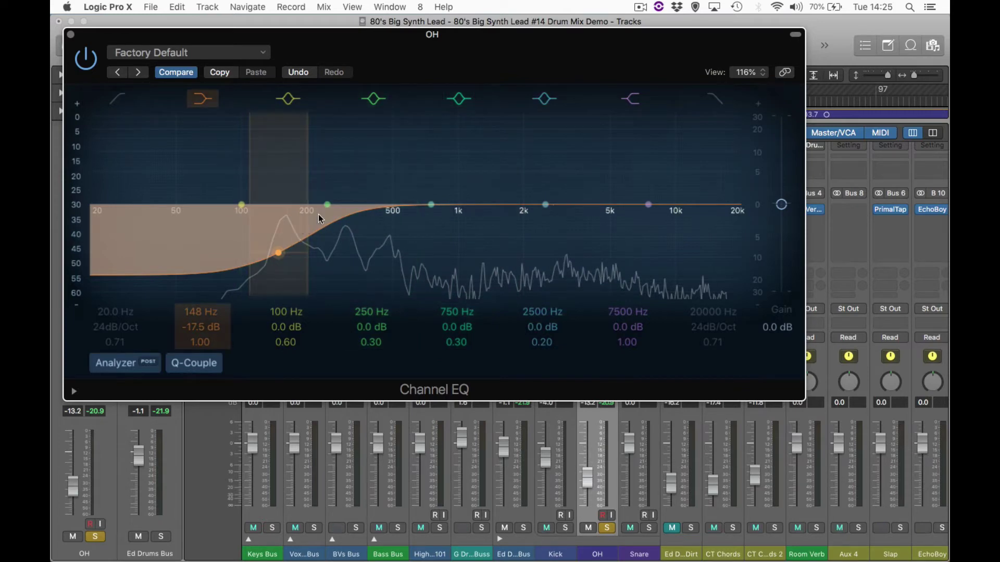
left_click(86, 57)
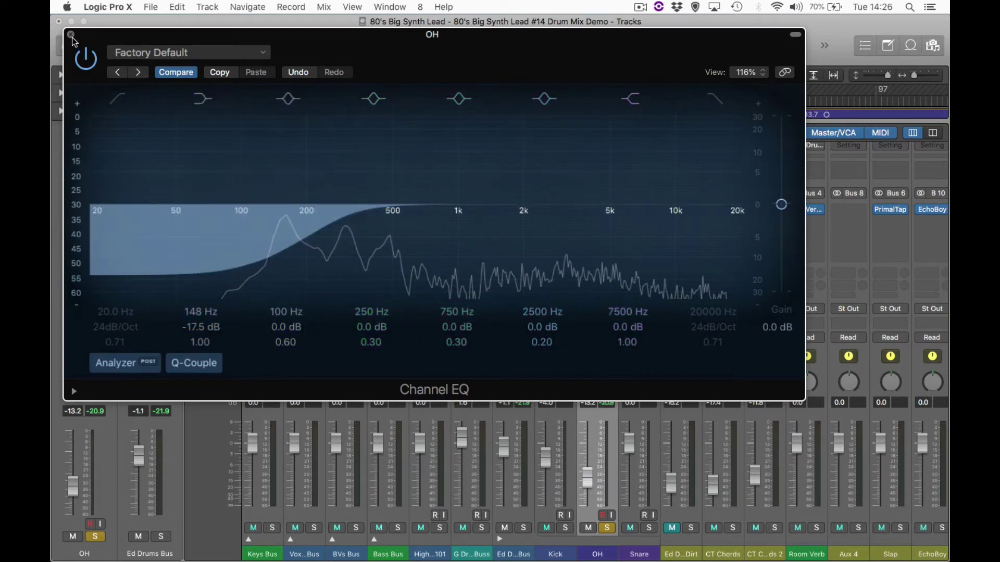
left_click(70, 34)
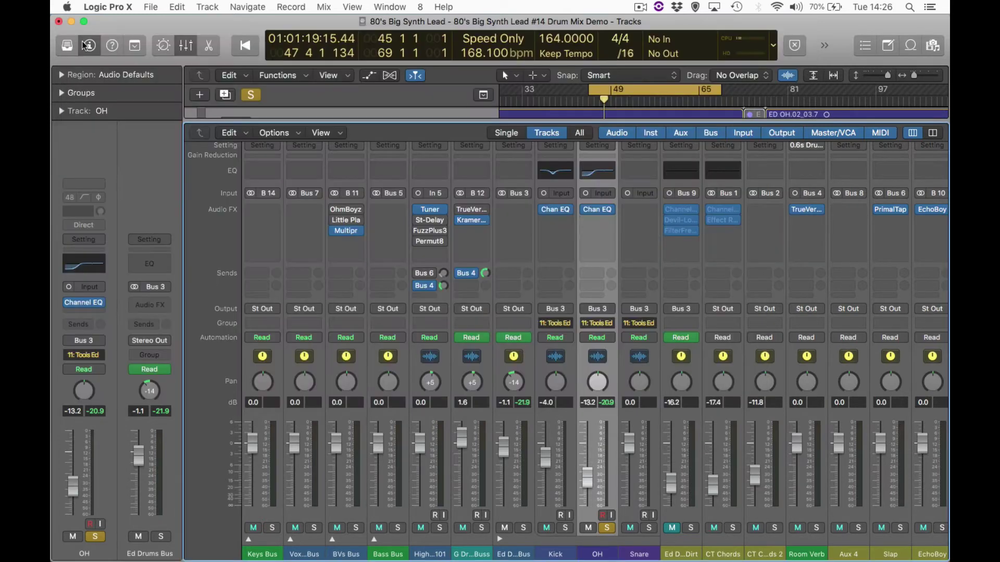
Solo only the Snare and listen to it.
left_click(649, 528, "alt")
key("space")
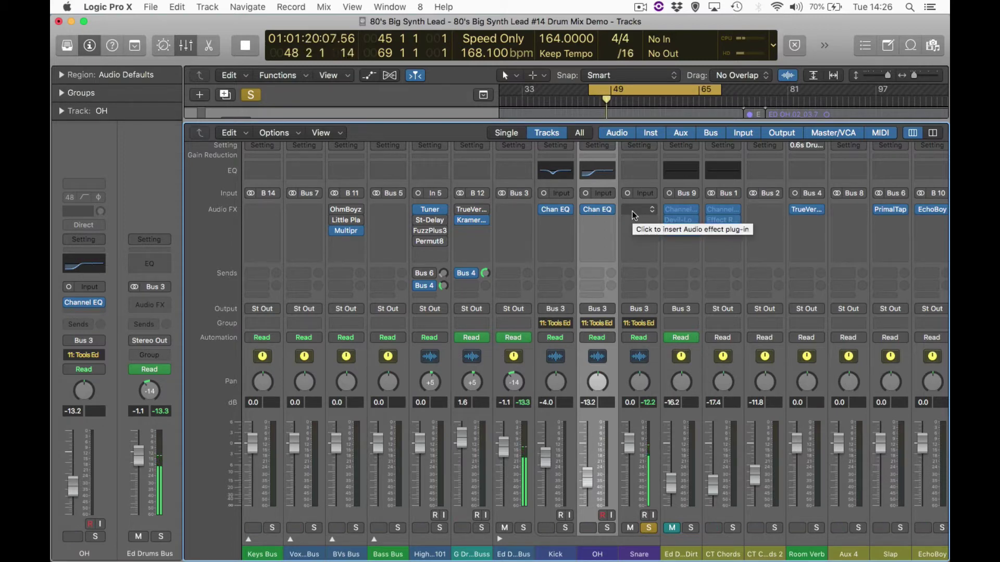
key("space")
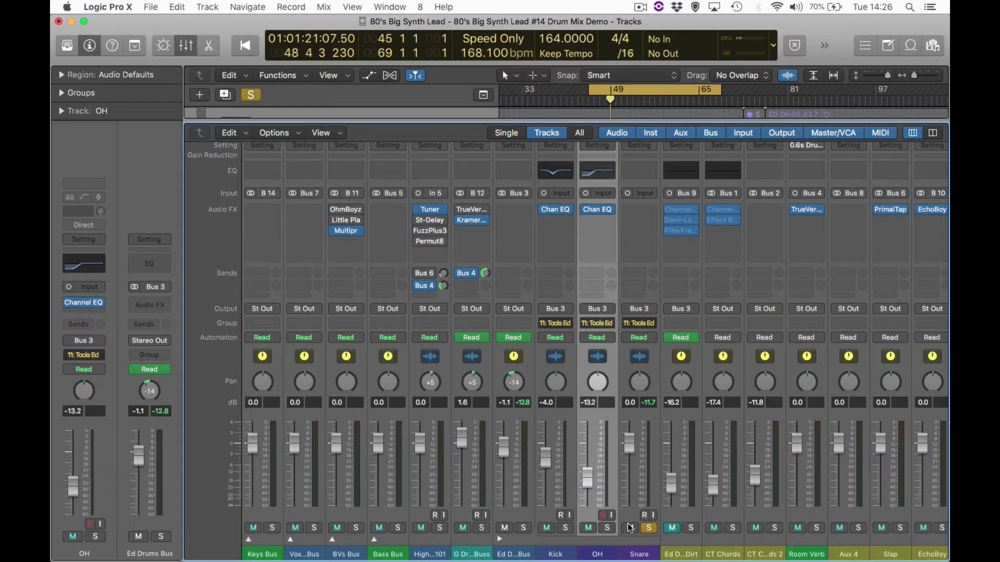
Solo the Ed Drums Bus instead of the Snare and listen to the whole kit.
left_click(524, 529)
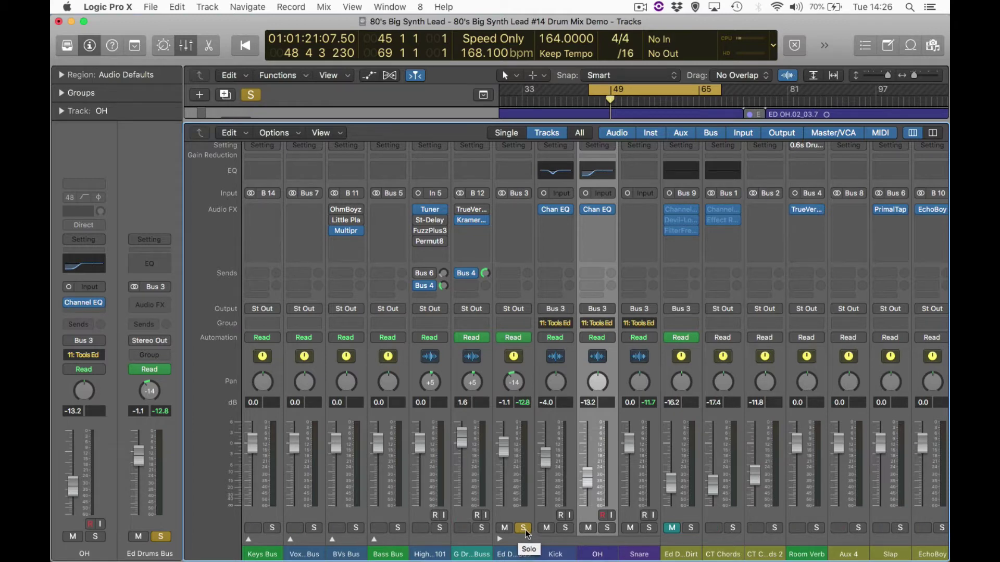
key("space")
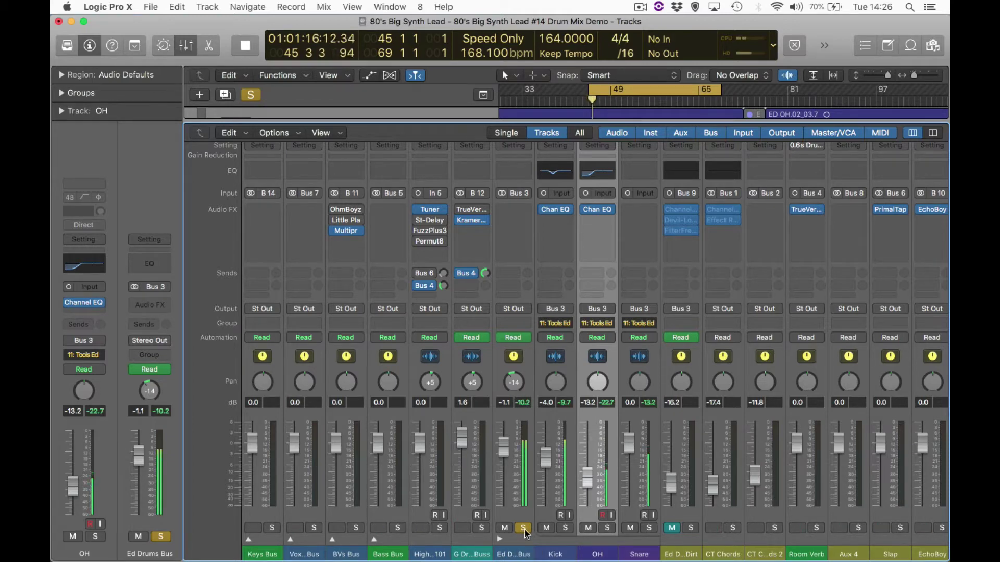
key("space")
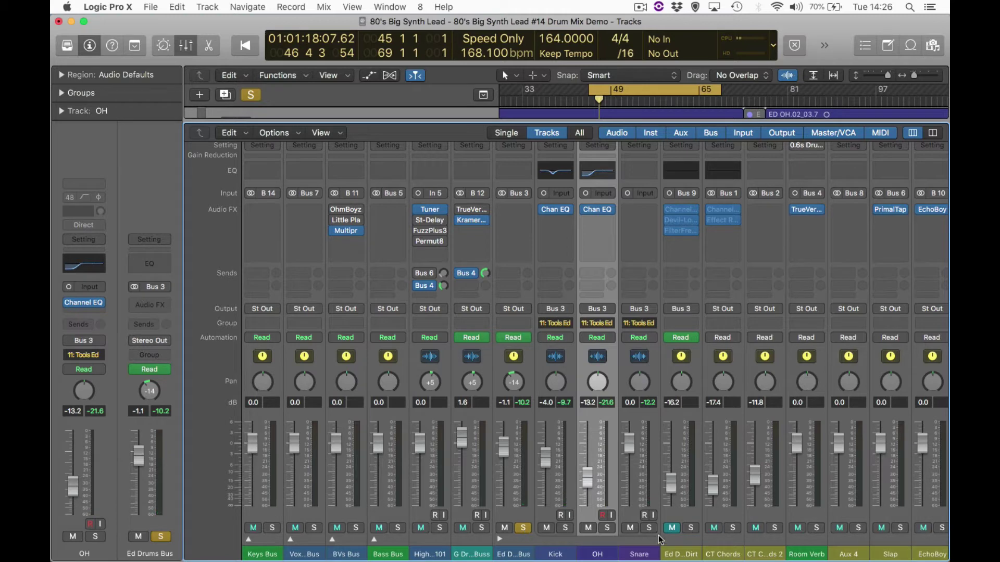
Add a send to Bus 16 on the Kick, OH and Snare channels together.
left_click(558, 555)
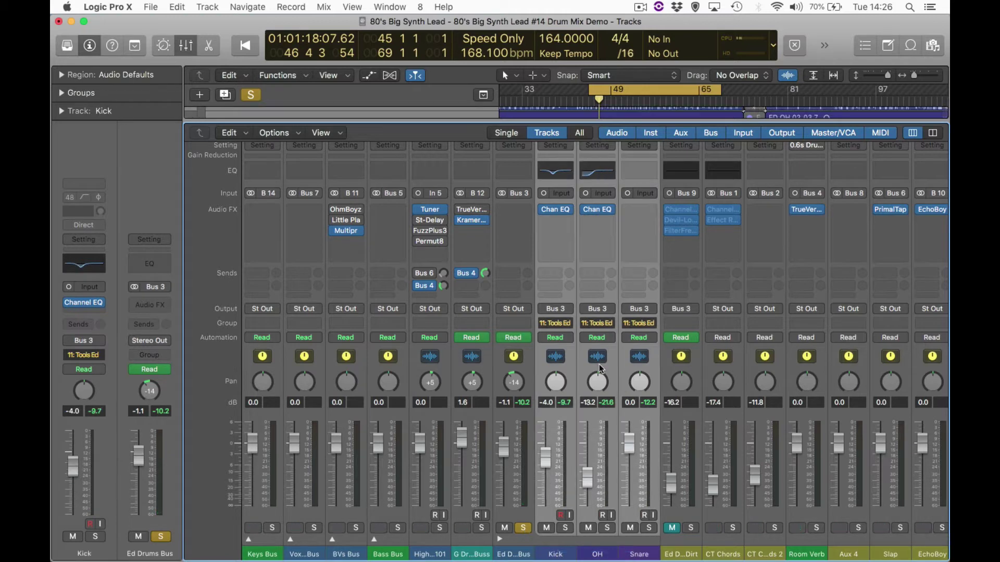
left_click(556, 274)
mouse_move(559, 296)
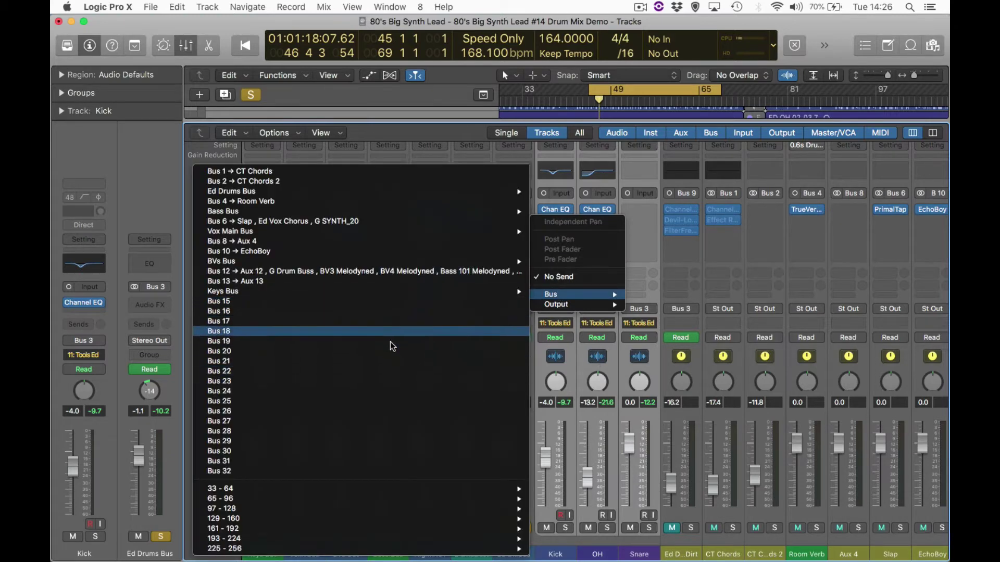
left_click(386, 313)
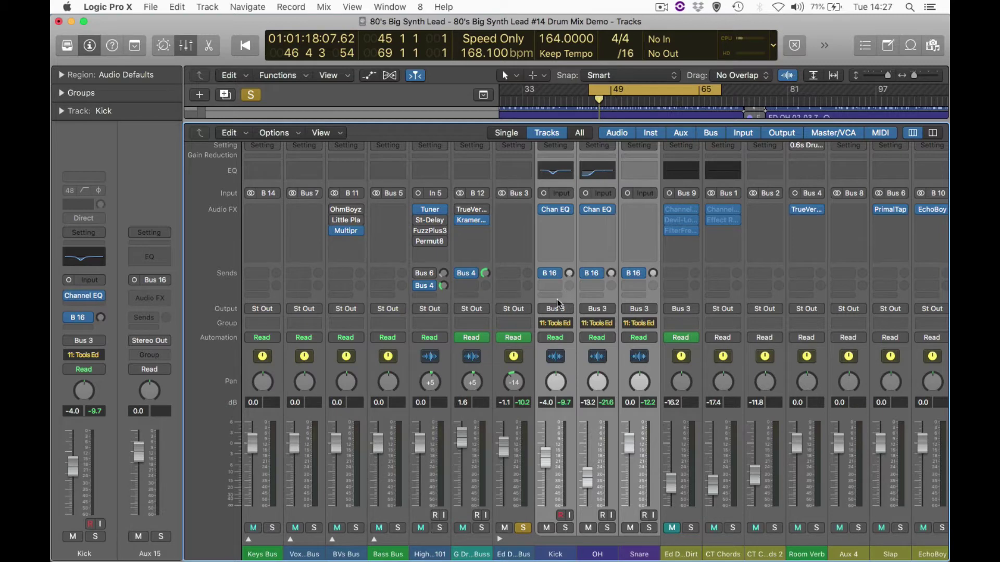
Rename the aux channel fed by Bus 16 as "Drum Room Verb".
scroll(810, 512, "right", 6)
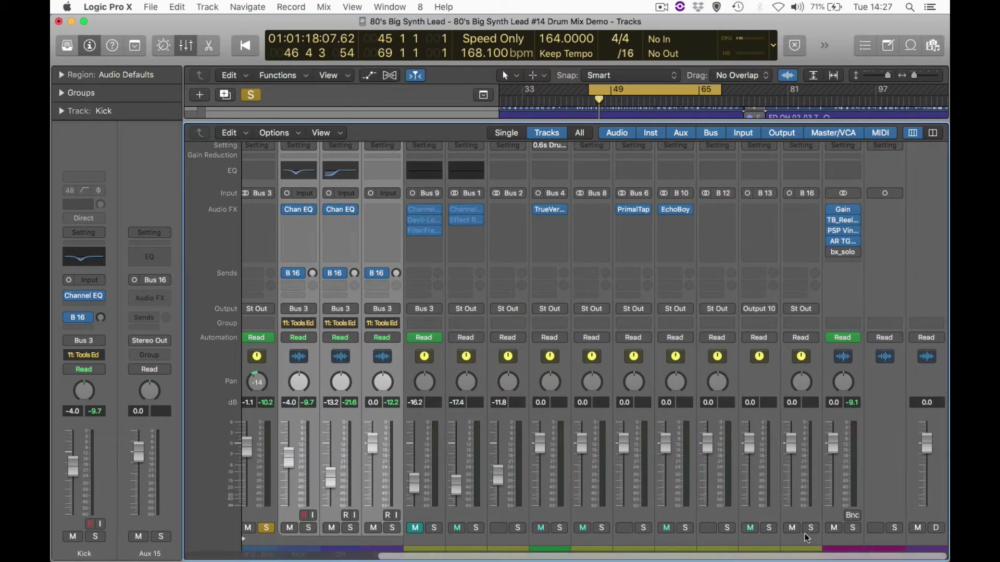
double_click(803, 553)
type("Dru")
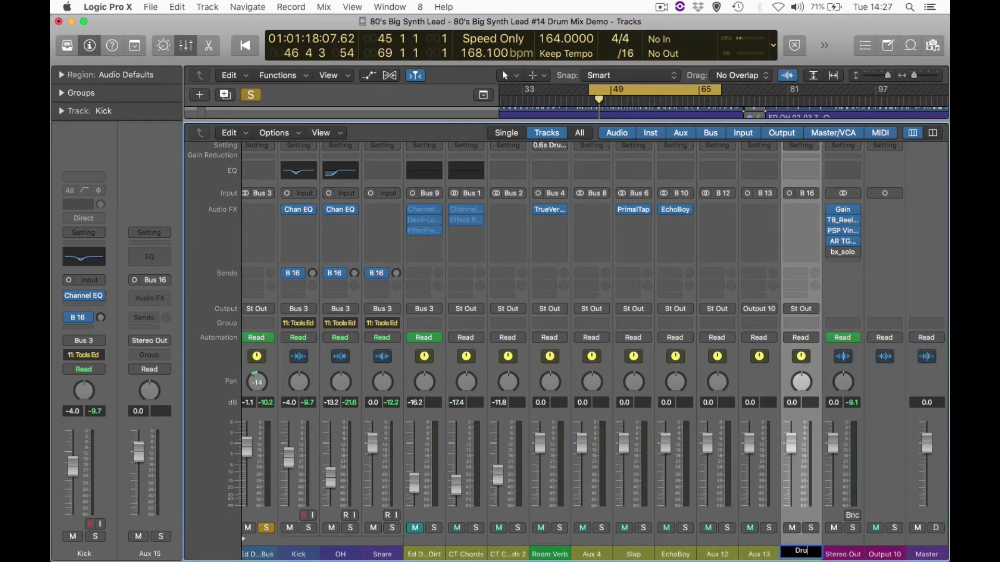
type("m Room")
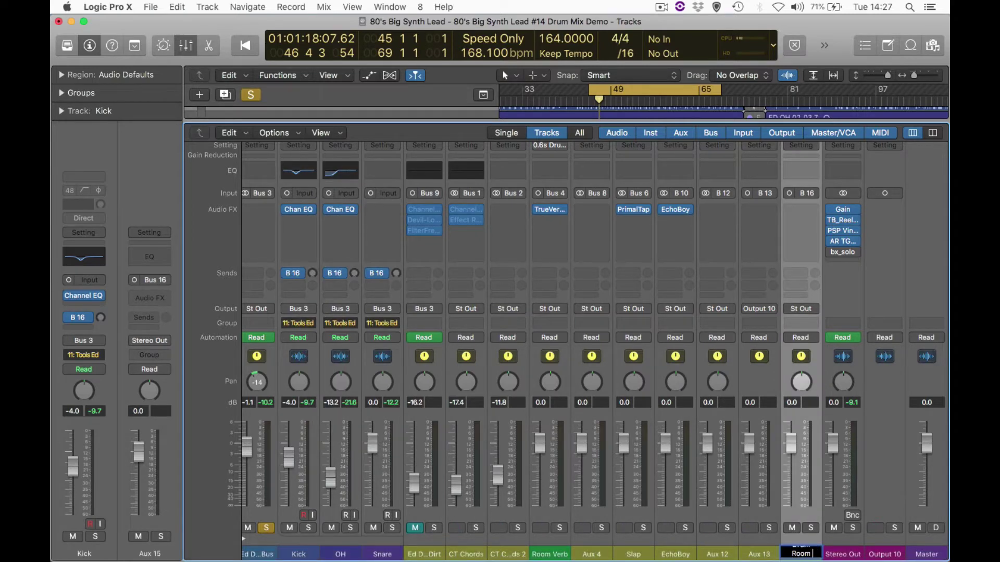
type(" Verb")
key("Return")
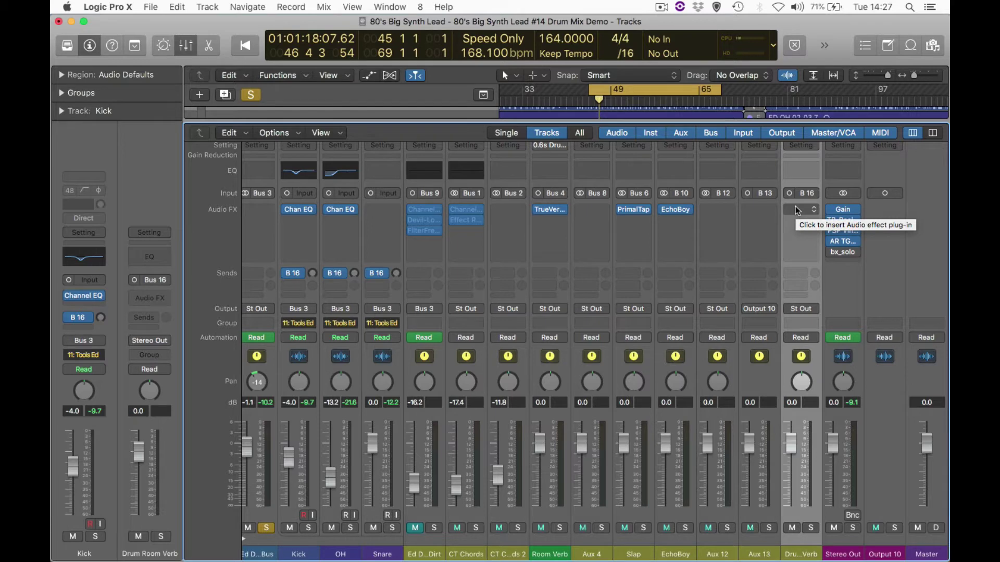
Insert a Mono->Stereo ChromaVerb reverb on the Drum Room Verb channel.
left_click(797, 210)
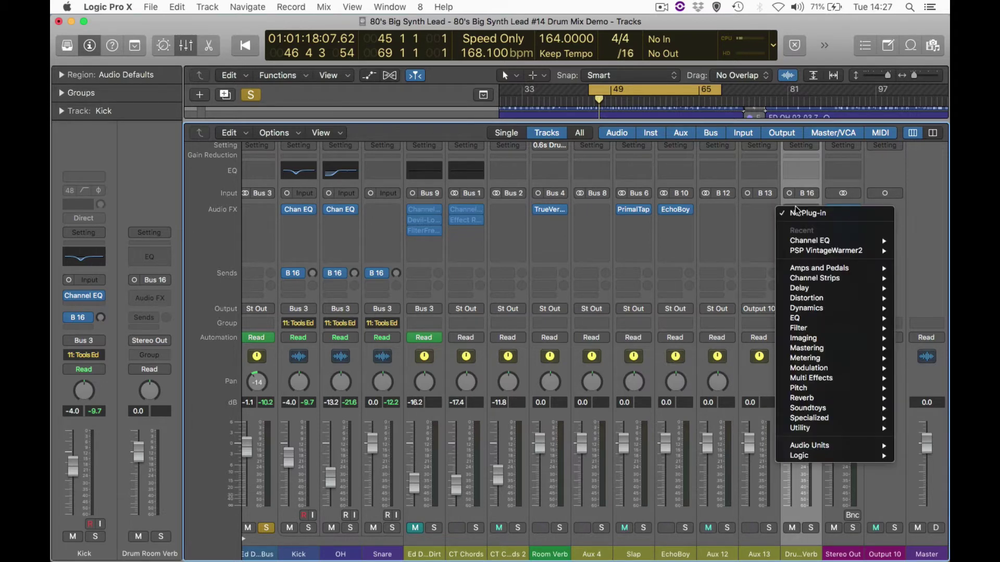
mouse_move(808, 400)
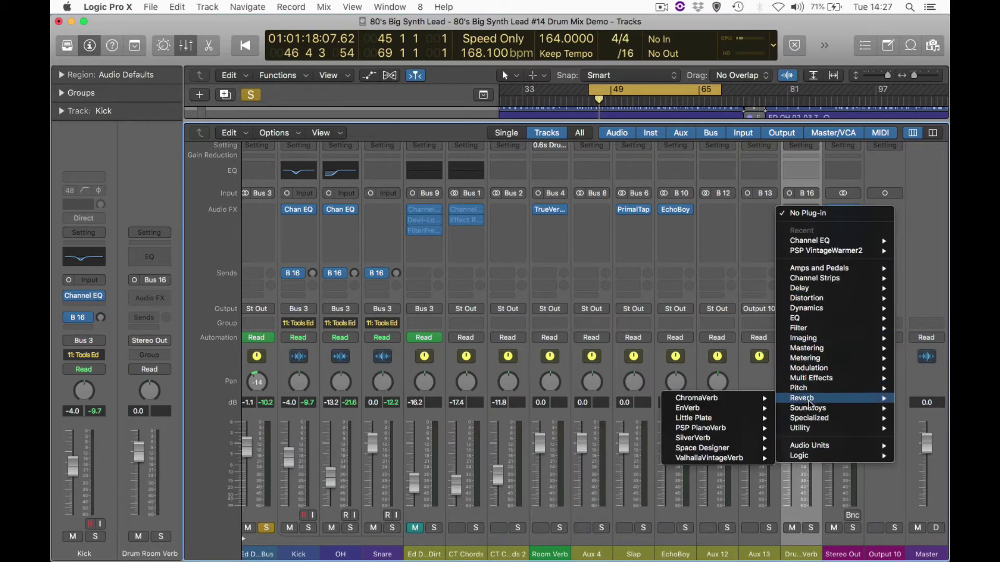
mouse_move(693, 399)
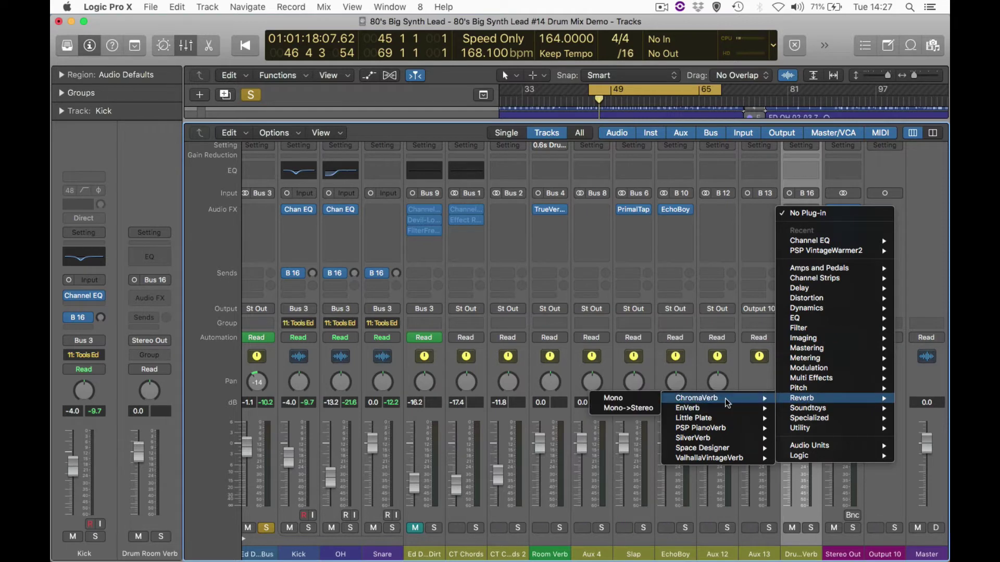
left_click(641, 414)
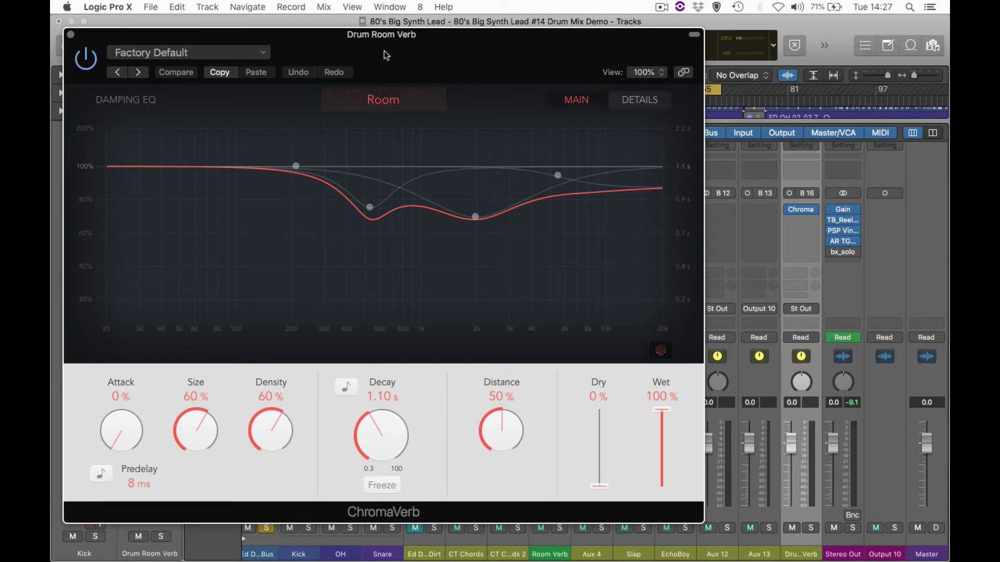
Move the ChromaVerb window clear of the drum channels and raise the Snare's Bus 16 send to about -13.4 dB during playback.
left_click_drag(387, 49, 704, 62)
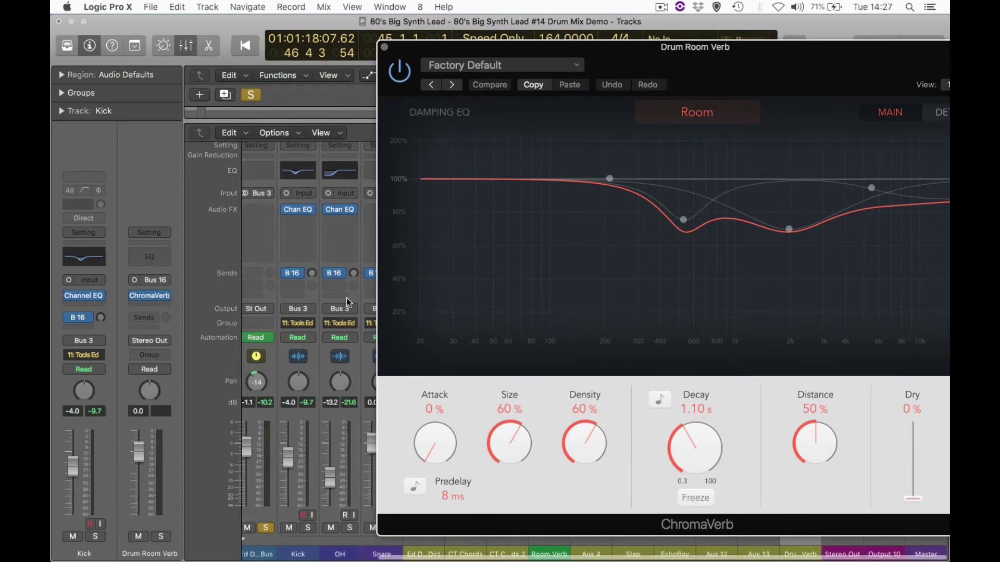
left_click_drag(390, 47, 509, 45)
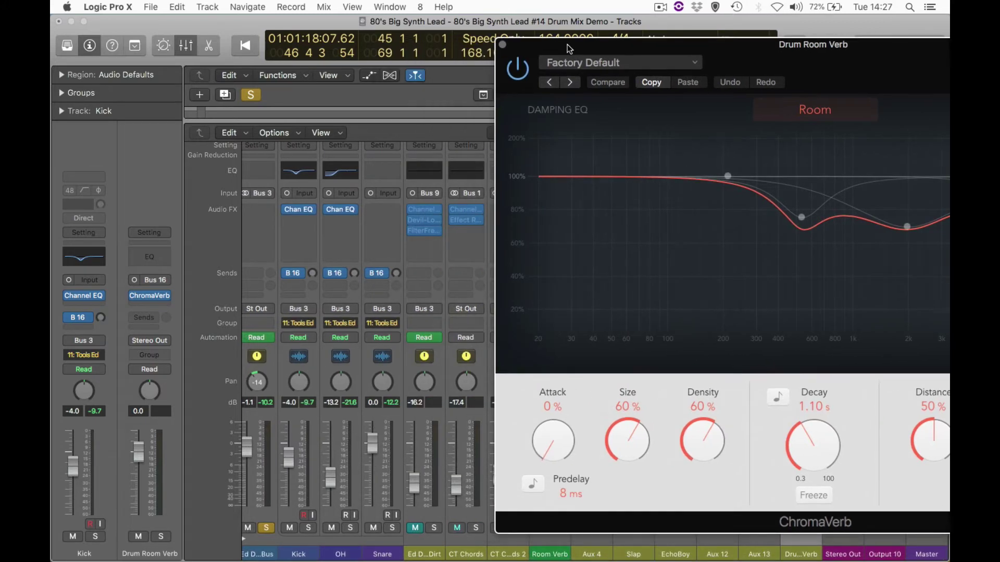
left_click(396, 274)
key("space")
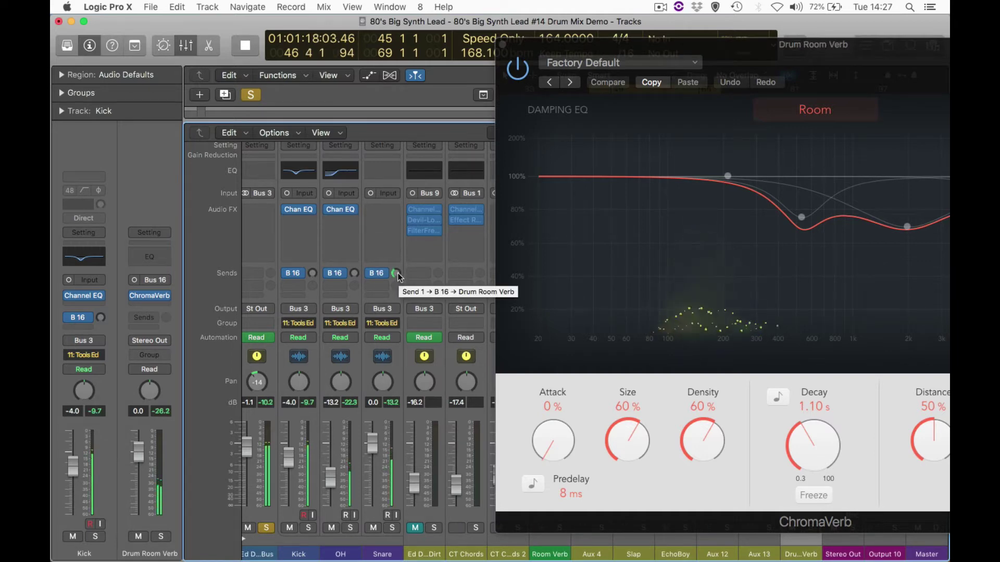
left_click_drag(397, 274, 397, 264)
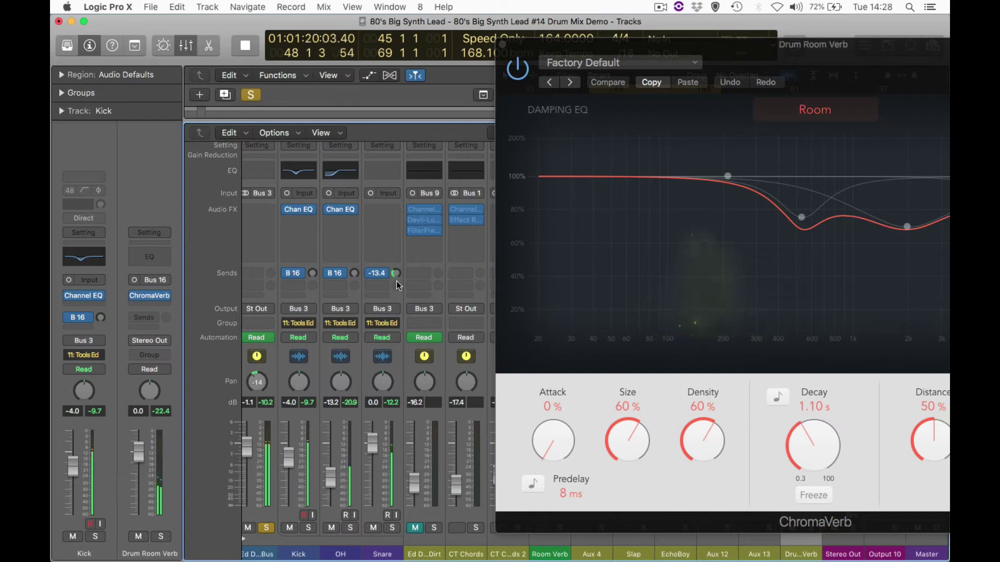
key("space")
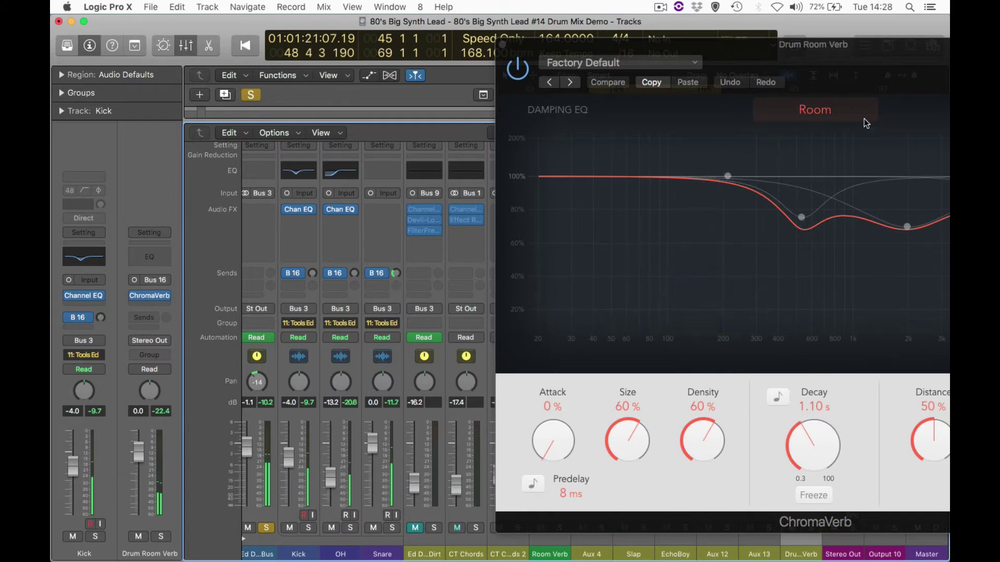
Shorten the ChromaVerb decay to 0.52 s while listening to the drums.
left_click_drag(864, 62, 695, 49)
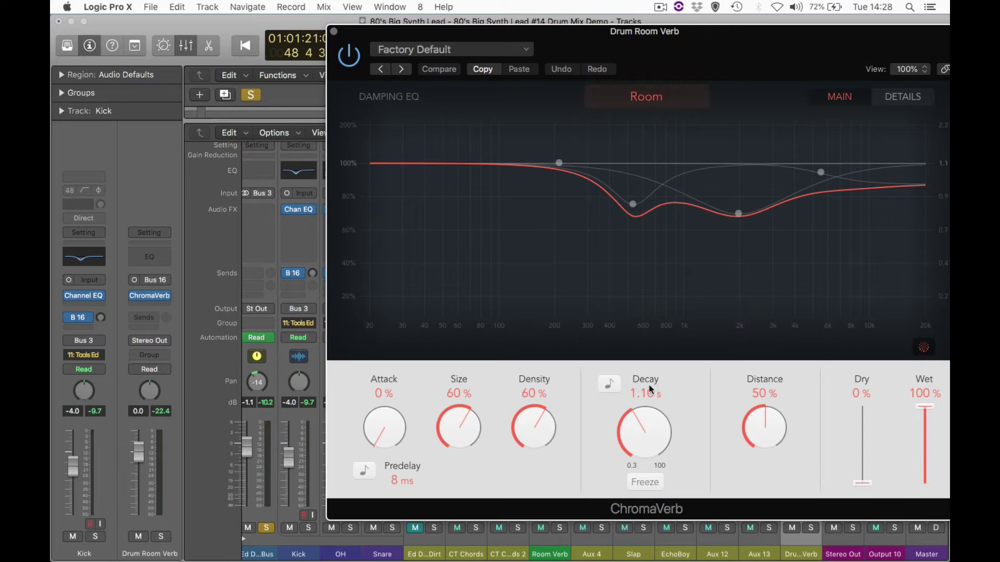
left_click_drag(642, 427, 639, 464)
key("space")
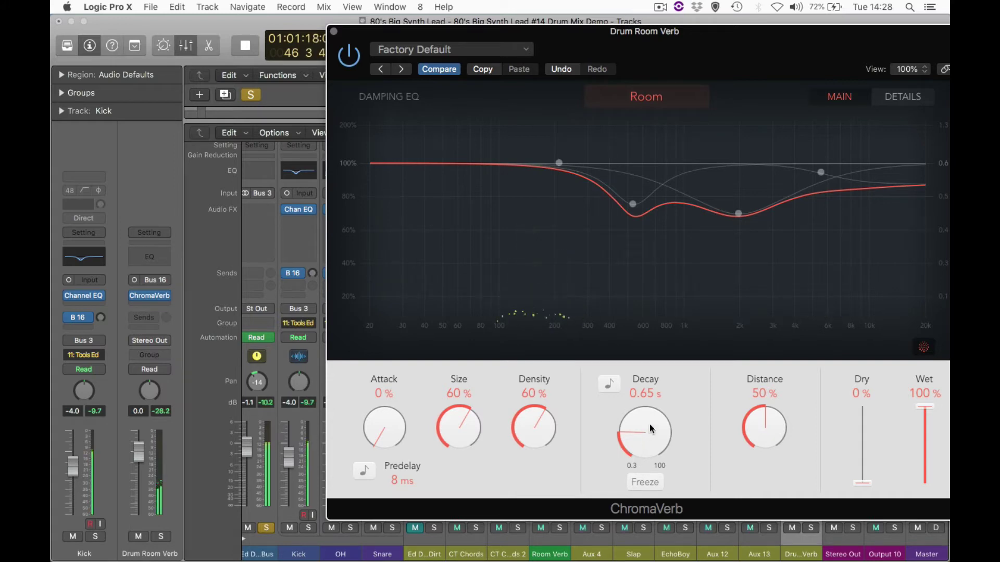
left_click_drag(649, 425, 649, 436)
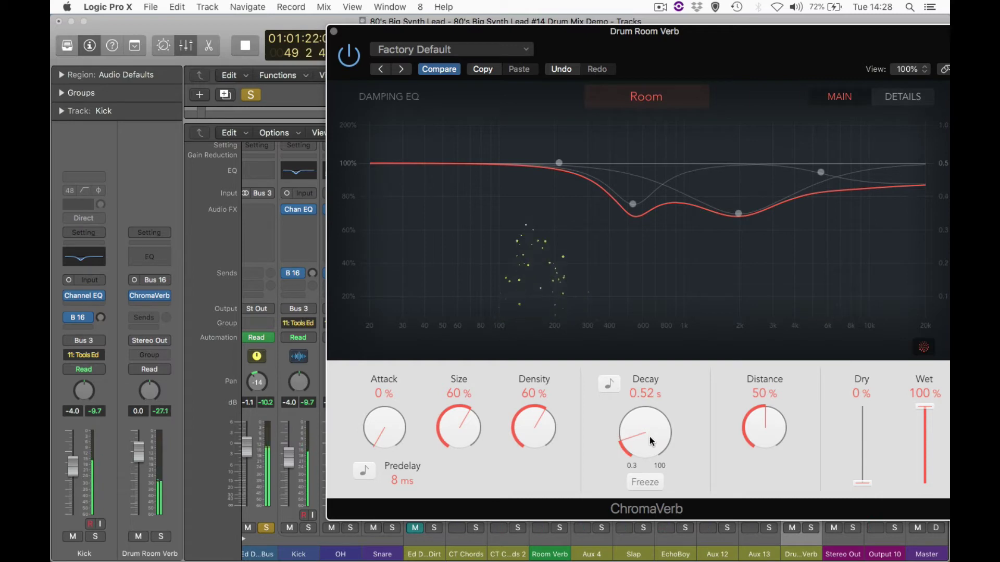
Pull the ChromaVerb damping EQ's high shelf down to a ratio of 0.54x at about 5500 Hz and play the drums.
key("space")
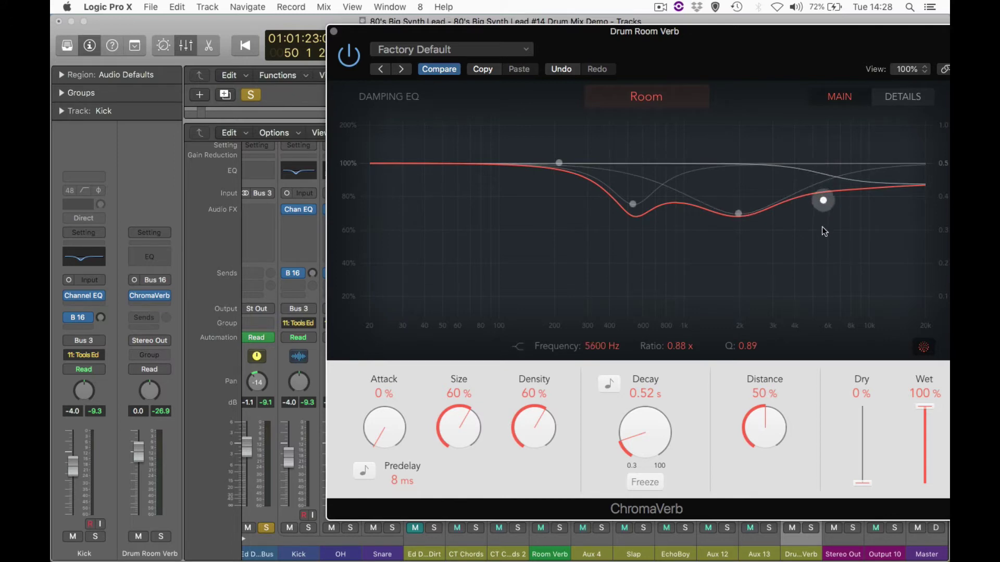
mouse_move(824, 231)
left_mouse_down()
mouse_move(820, 198)
mouse_move(820, 213)
left_mouse_up()
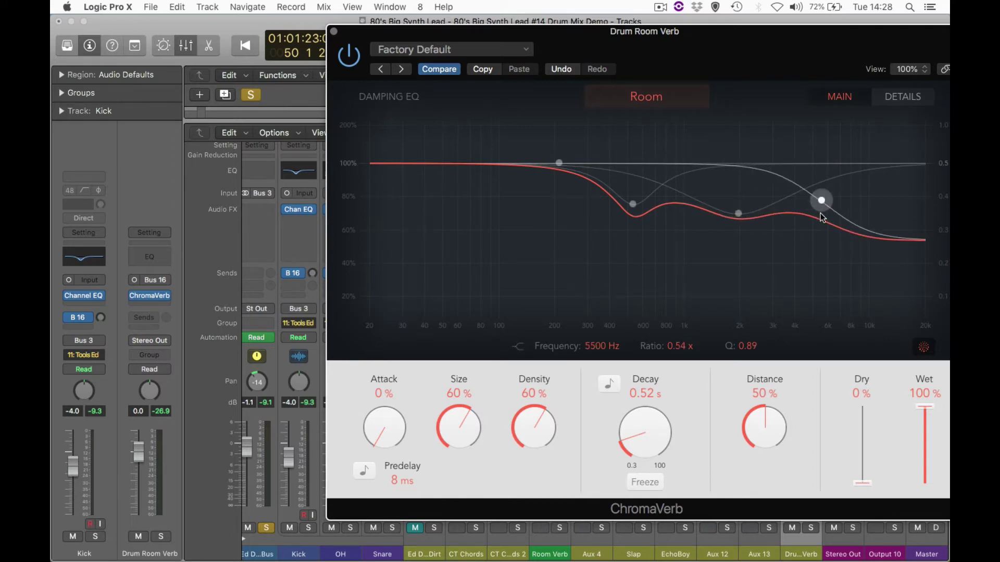
key("space")
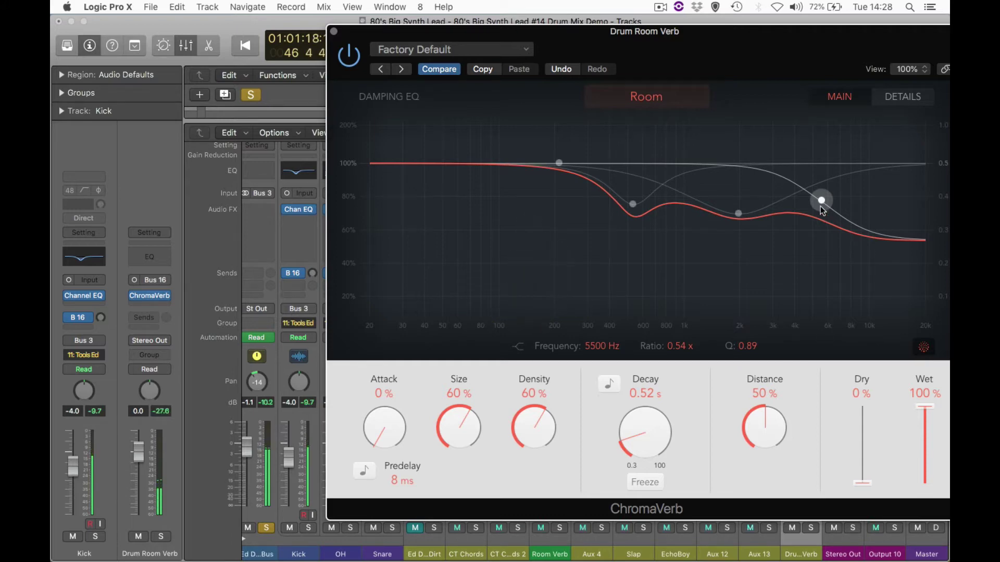
Compare the edited ChromaVerb settings with the factory default during playback, ending on the edited version, and close the plug-in window.
left_click(450, 71)
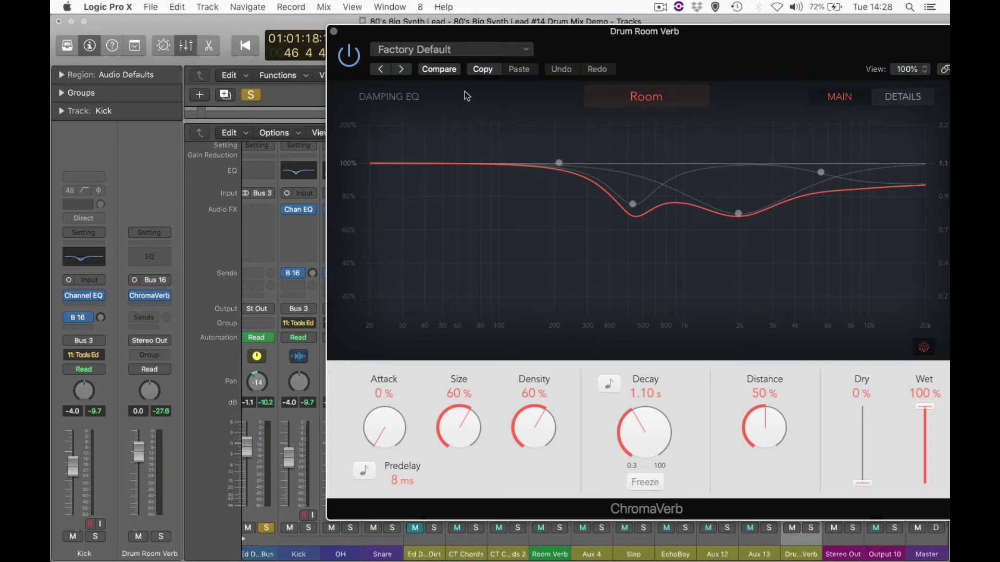
key("space")
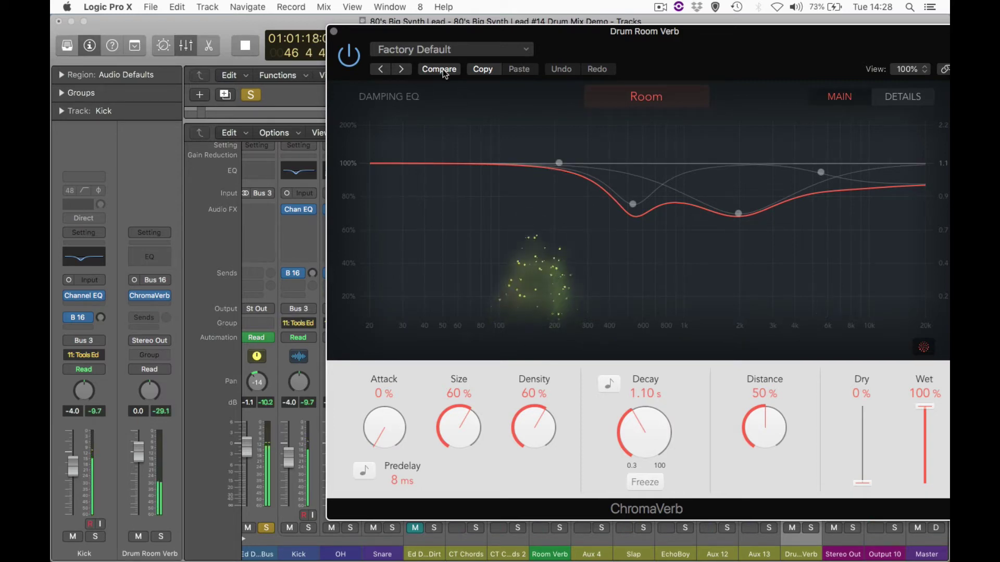
left_click(443, 70)
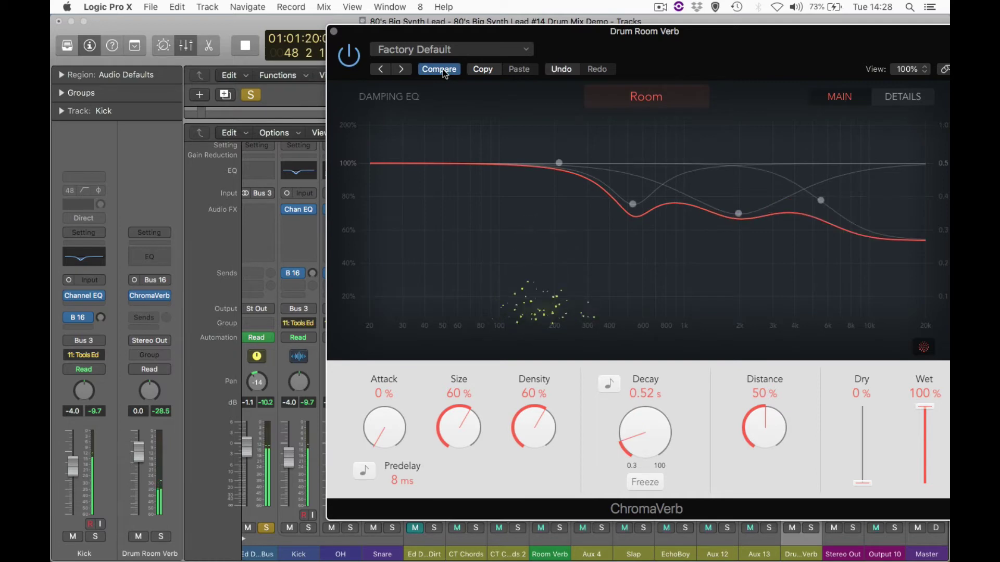
key("space")
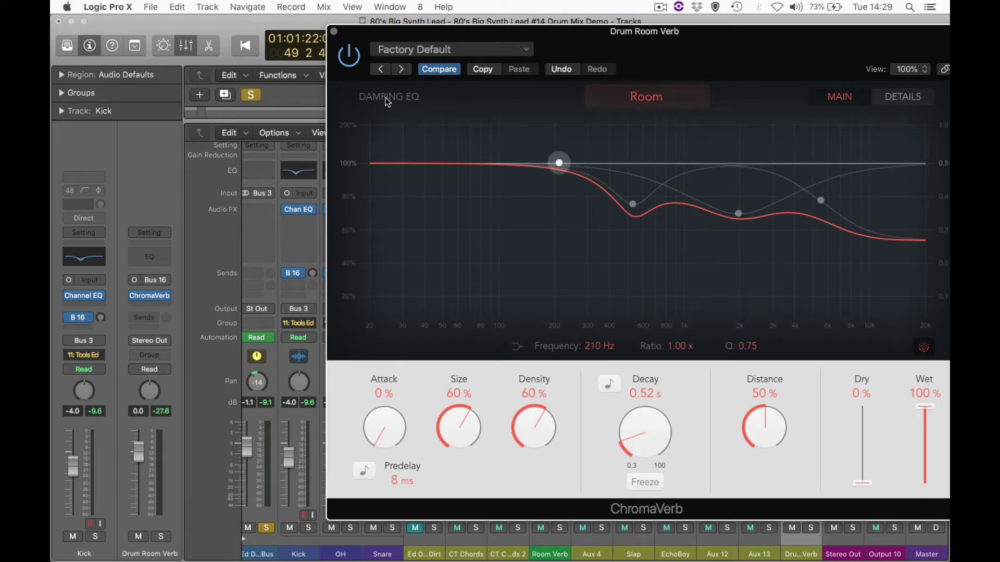
left_click(334, 32)
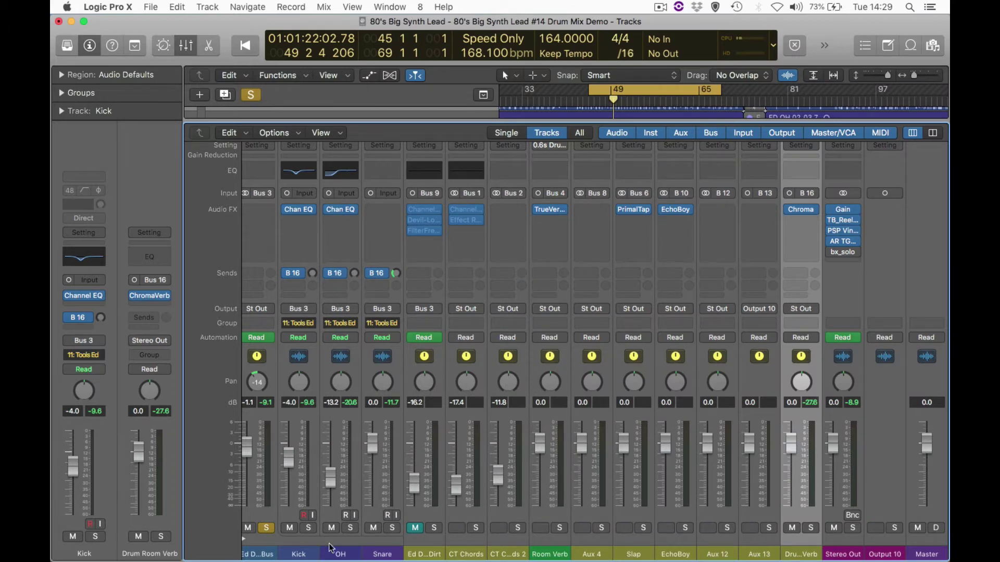
Select the Kick and OH channels, raise their Bus 16 sends together, and play the drums to check them against the Snare.
left_click_drag(305, 552, 345, 553)
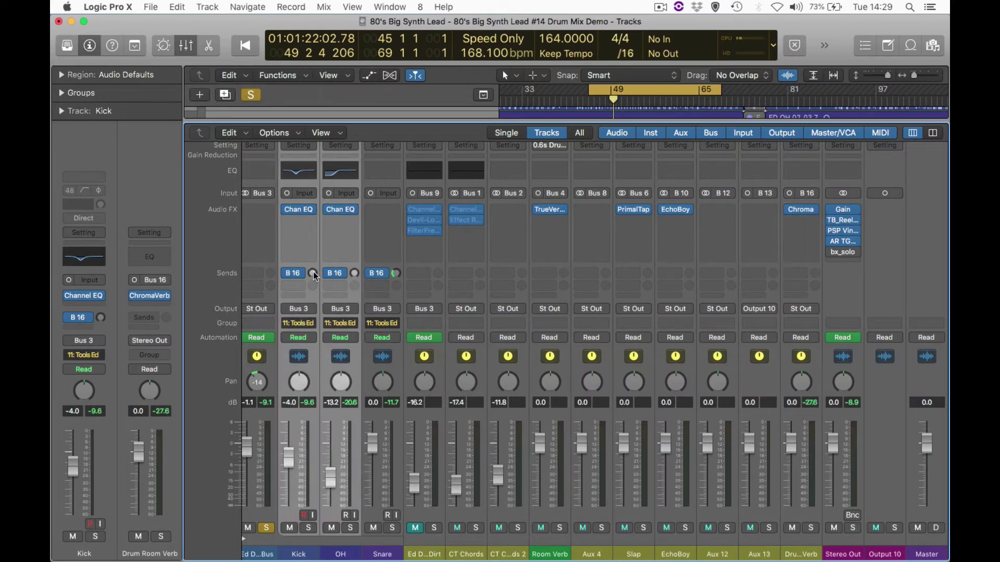
left_click_drag(312, 274, 307, 233)
left_click_drag(397, 275, 397, 275)
key("space")
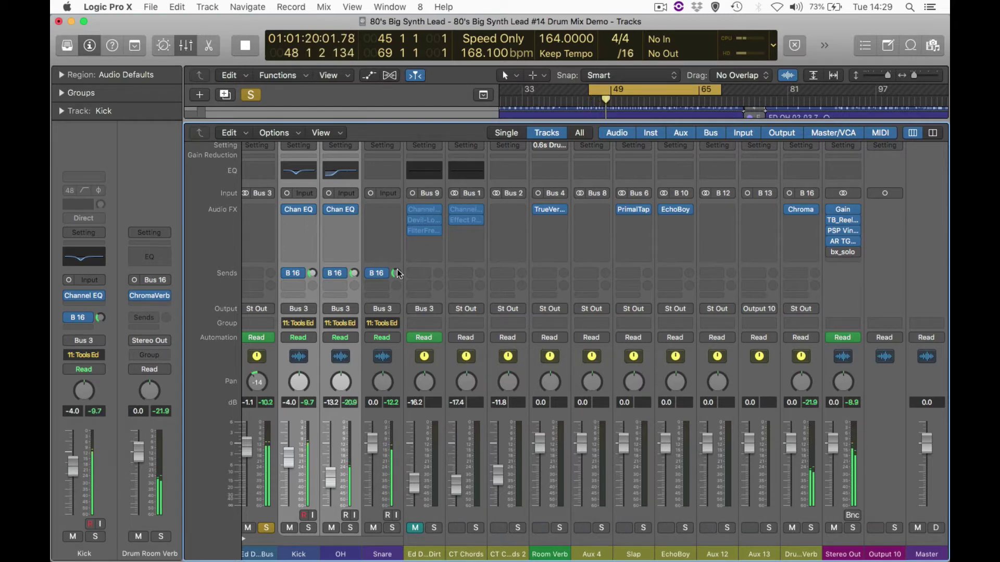
Add the Snare to the Kick and OH selection and audition the three drum channels with their Bus 16 reverb sends.
left_click(382, 551)
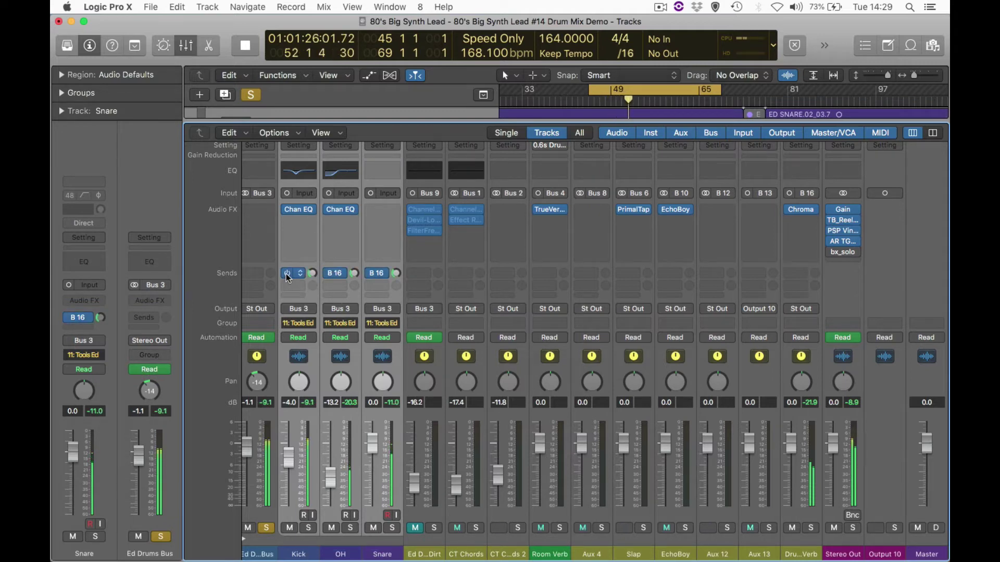
key("space")
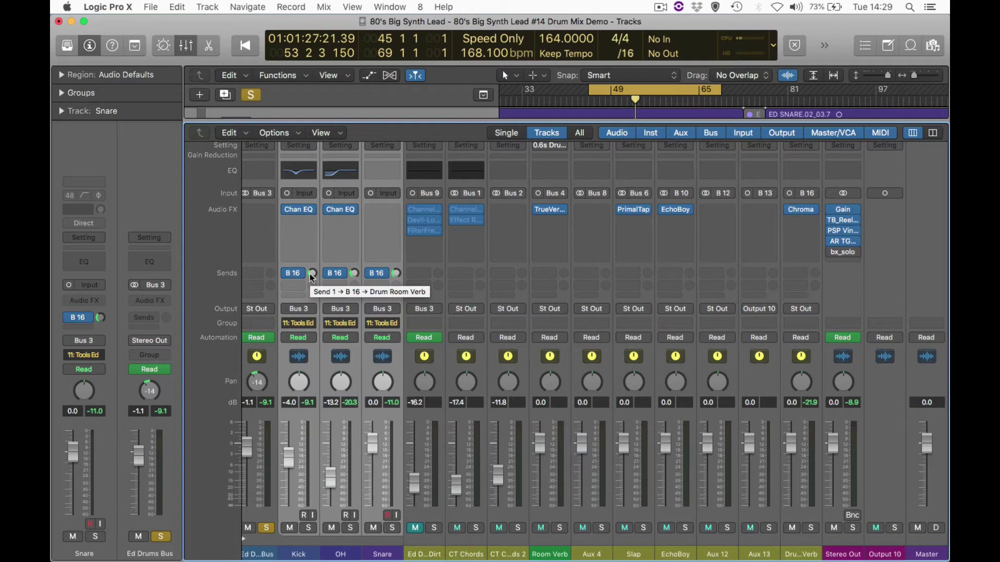
key("space")
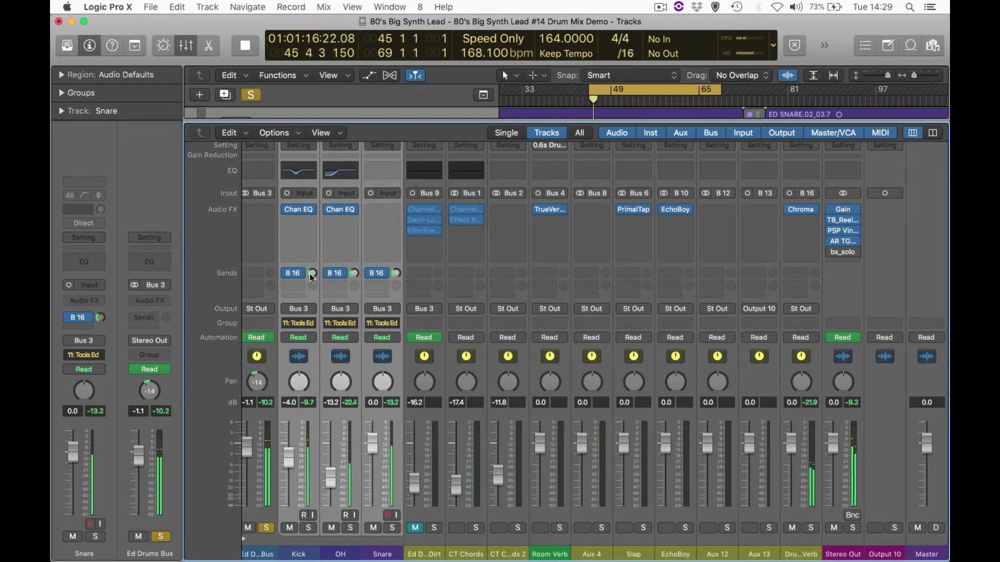
key("space")
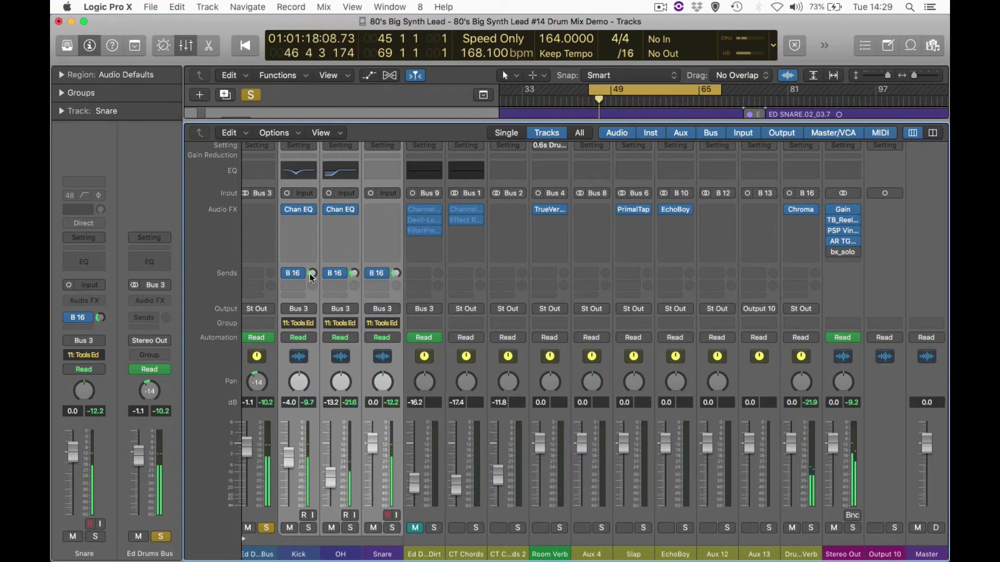
Reopen ChromaVerb on Drum Room Verb and pull its low damping shelf down to a ratio of 0.29x at about 125 Hz.
left_click(801, 214)
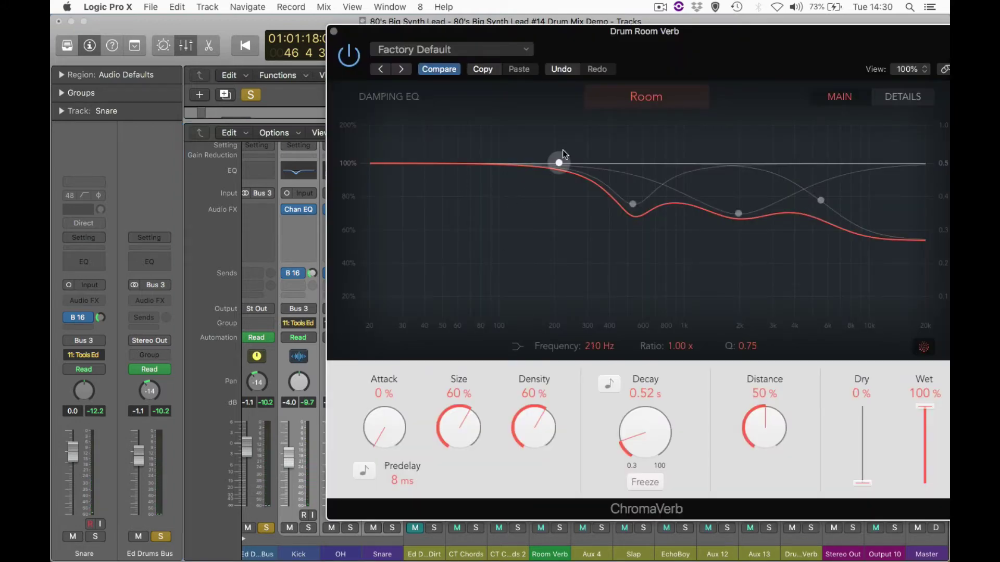
left_click_drag(560, 162, 519, 281)
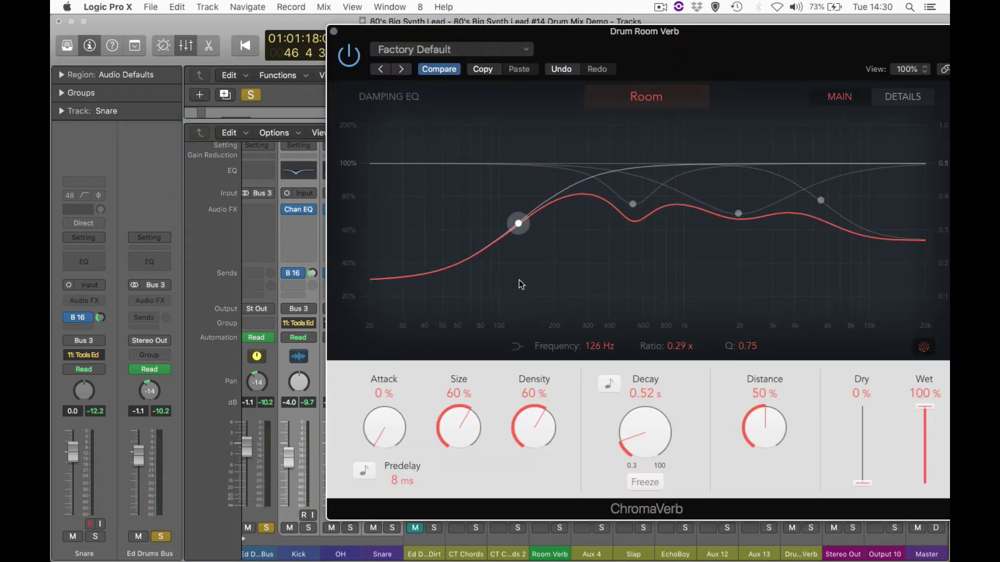
key("space")
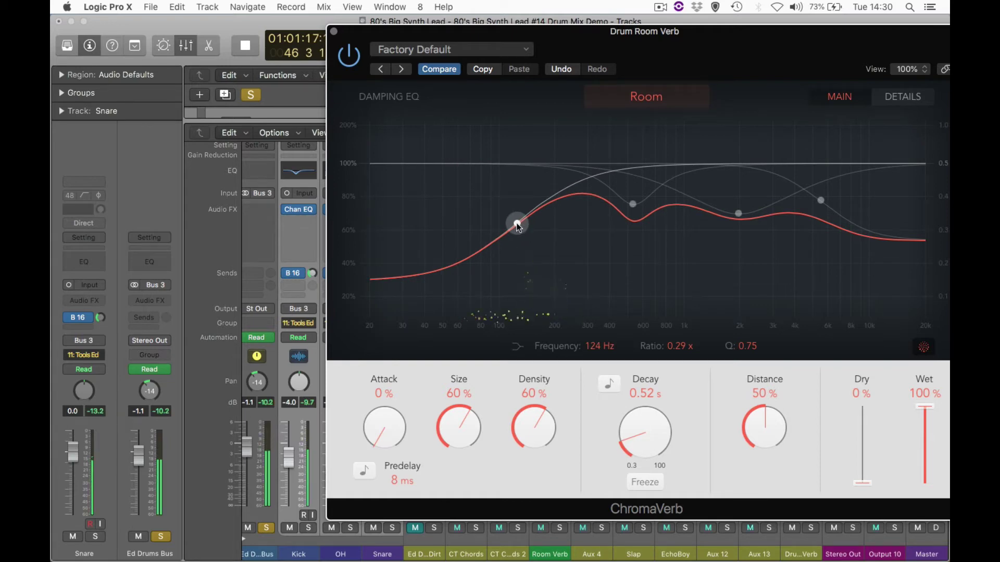
Compare the low-damped ChromaVerb with its factory default during playback, return to the edited settings, and close the plug-in window.
left_click(440, 69)
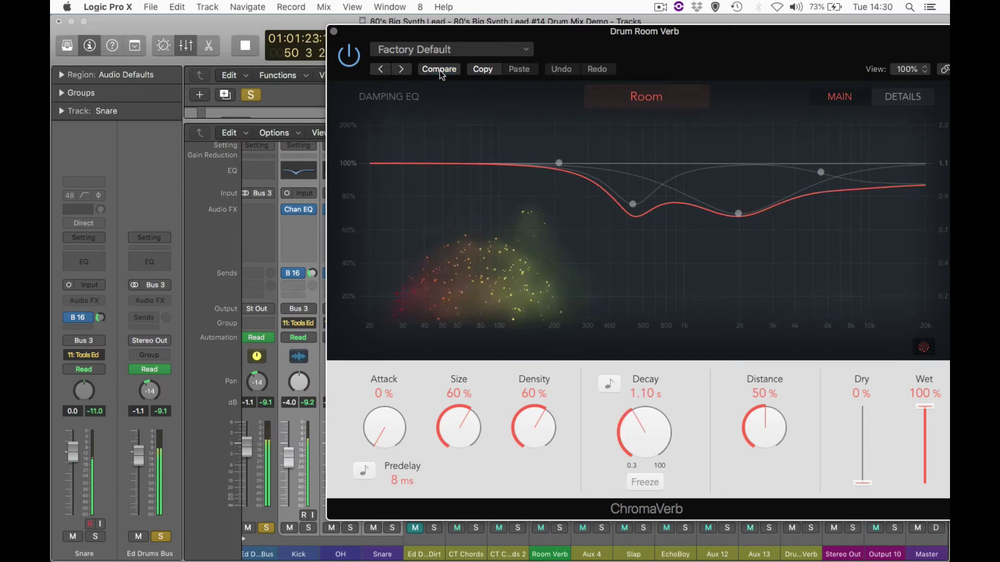
left_click(440, 69)
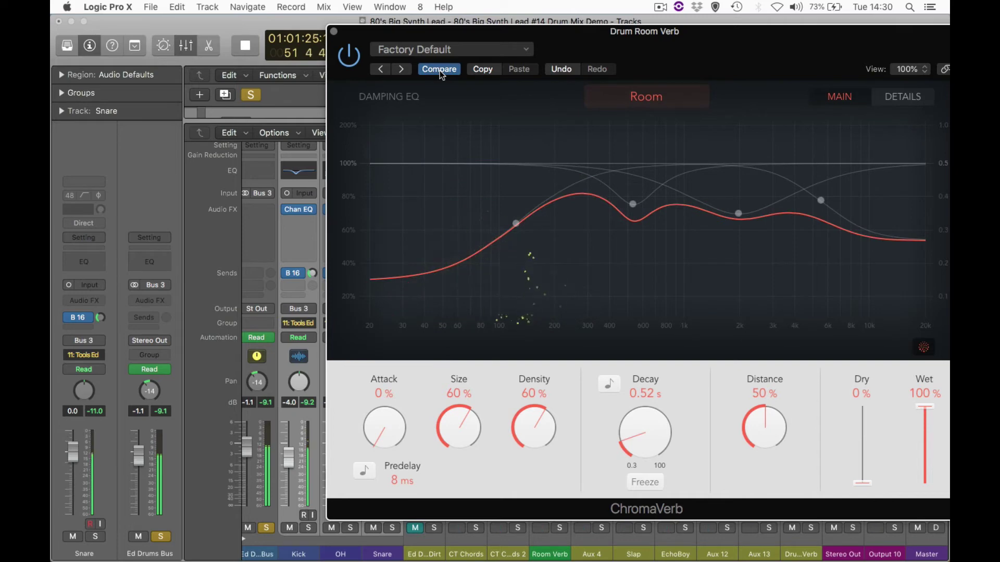
key("space")
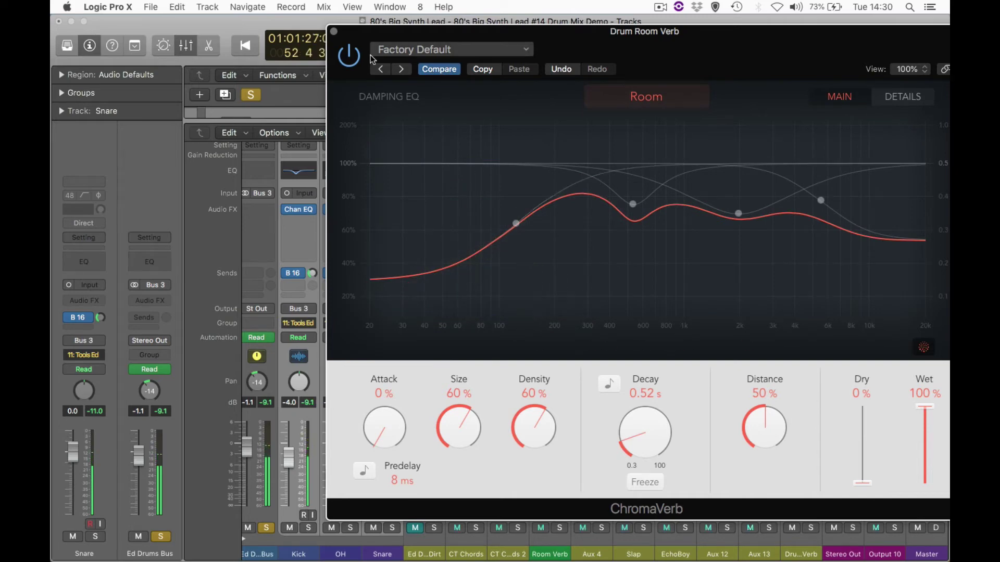
left_click(334, 32)
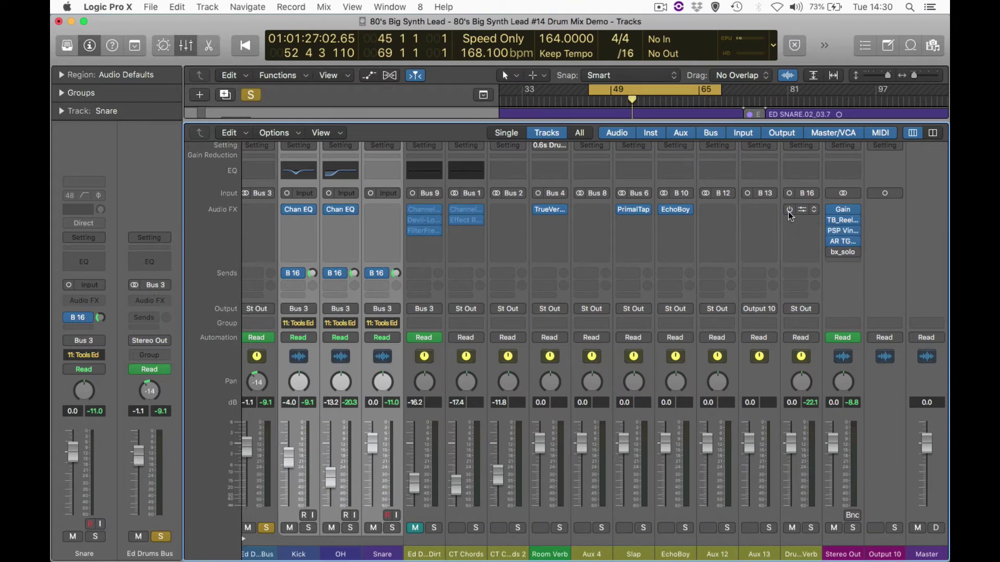
Bypass ChromaVerb and insert the stereo Waves TrueVerb (s) below it on the Drum Room Verb channel.
left_click(795, 221)
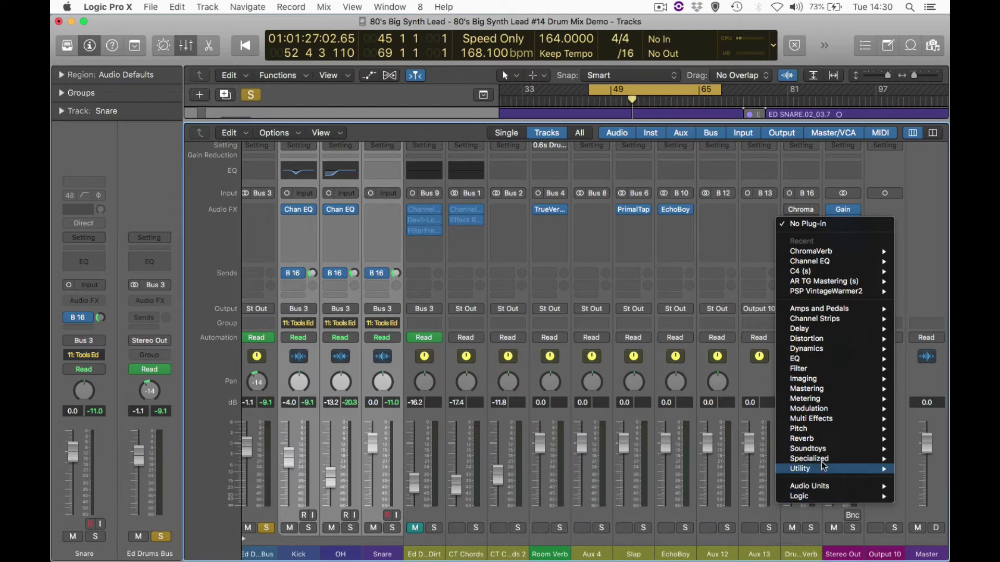
mouse_move(824, 486)
mouse_move(693, 550)
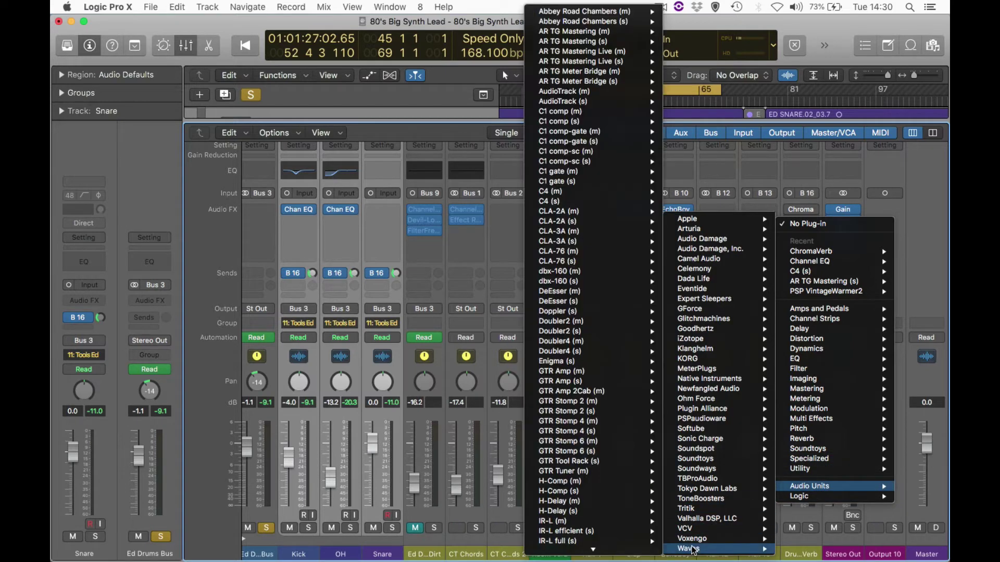
mouse_move(585, 550)
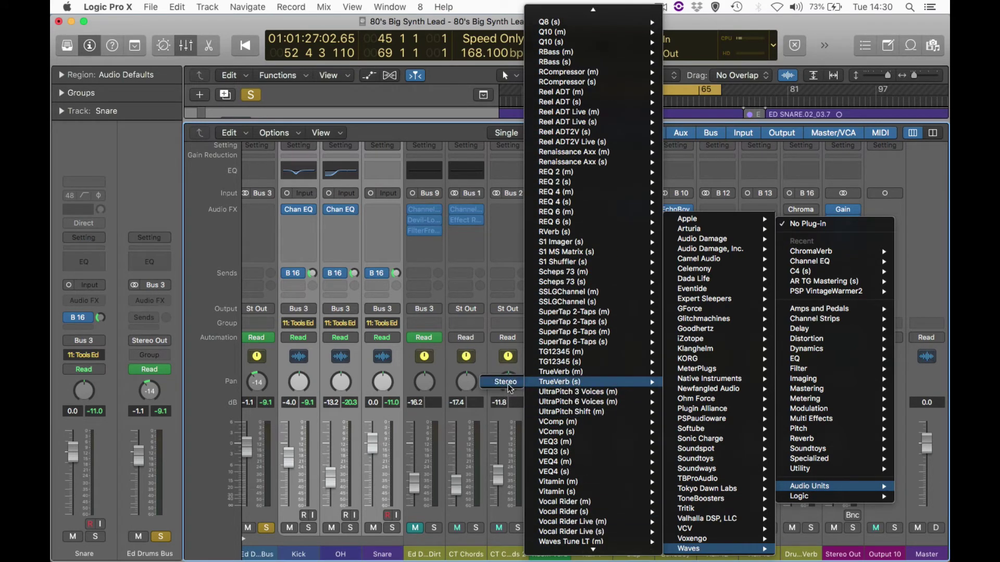
left_click(578, 383)
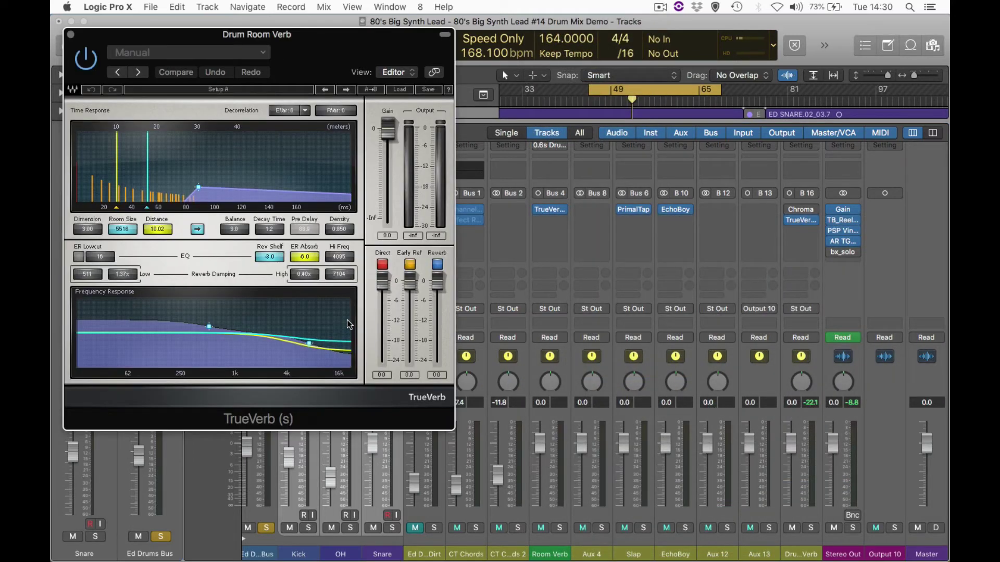
Load TrueVerb's Snare Trap preset, switch off its Direct signal during playback, and close the plug-in window.
left_click(402, 90)
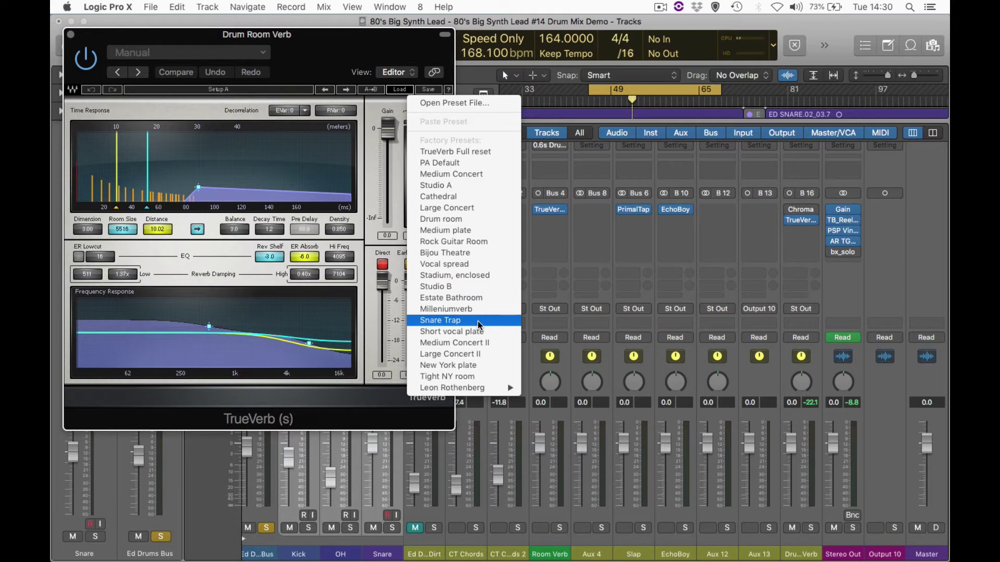
left_click(449, 321)
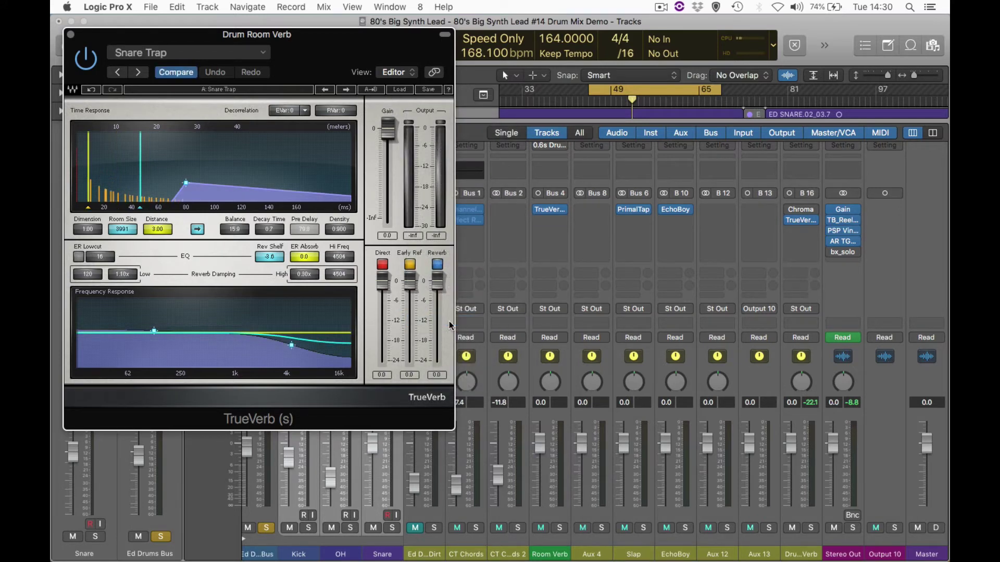
key("space")
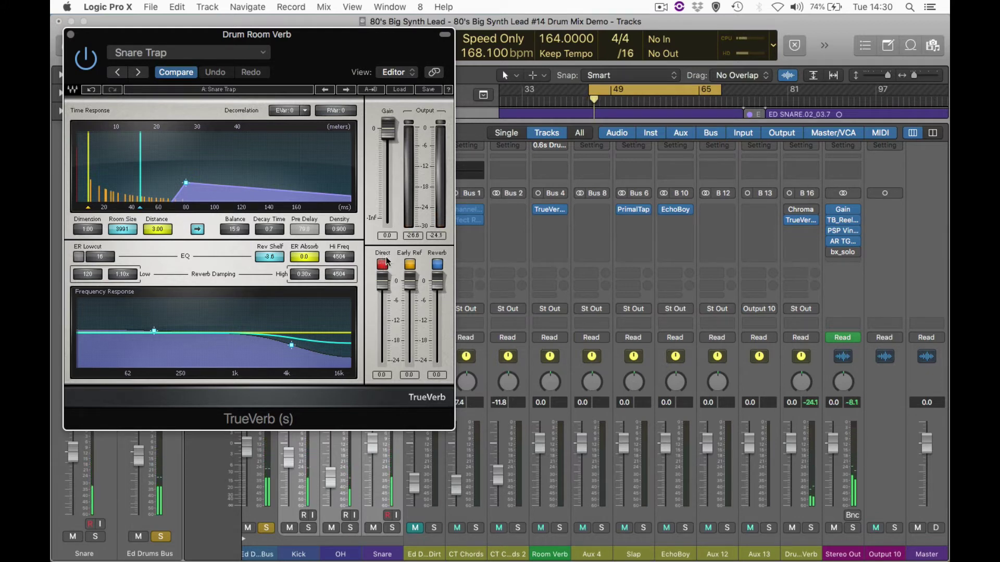
left_click(382, 265)
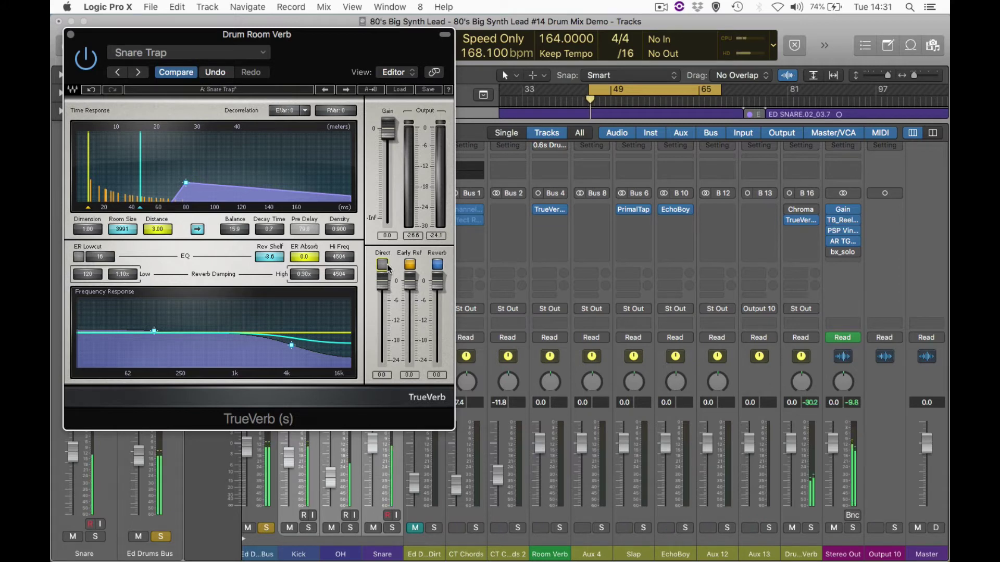
left_click(71, 36)
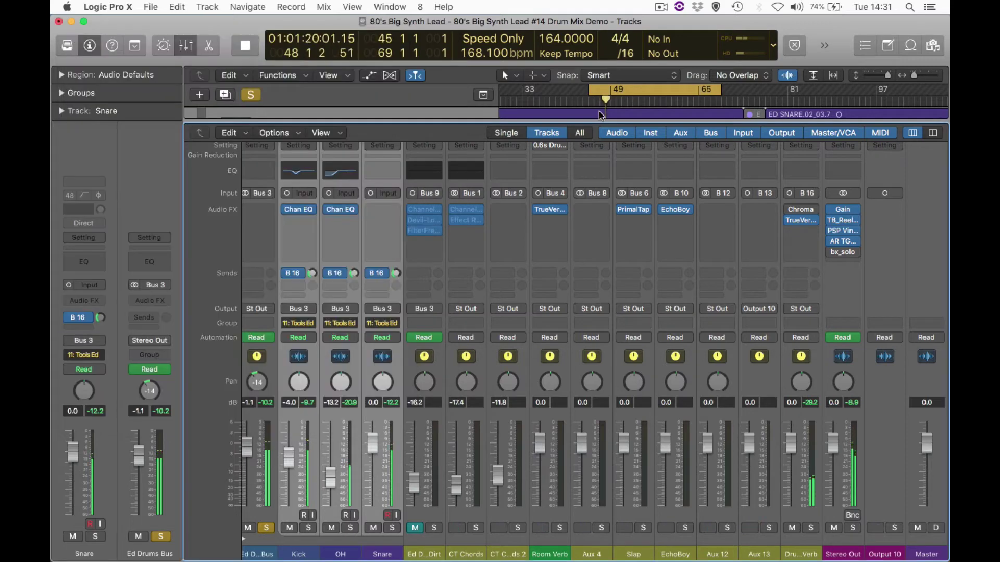
Audition ChromaVerb against TrueVerb on Drum Room Verb by swapping which is bypassed, ending with TrueVerb active.
left_click(789, 218)
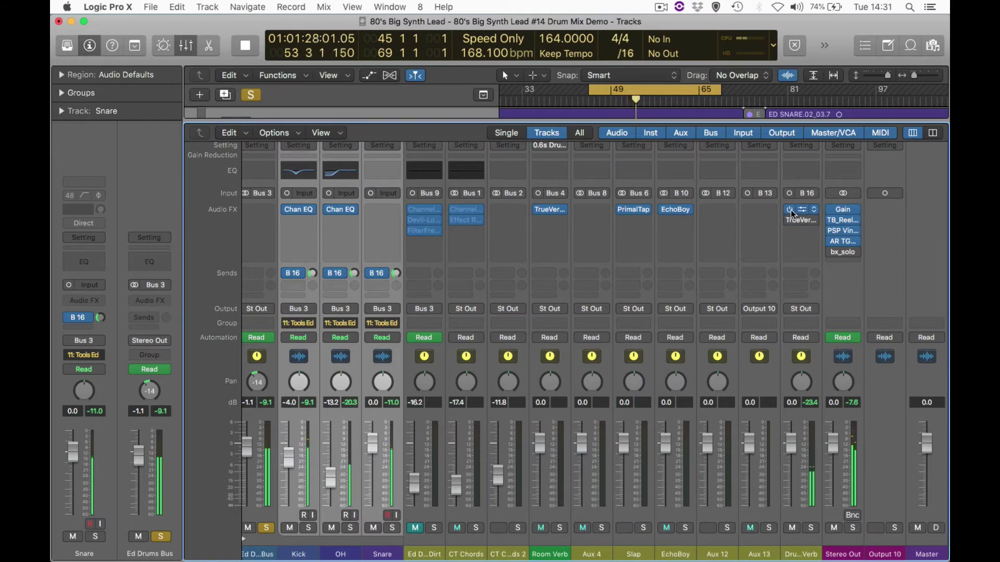
left_click(791, 211)
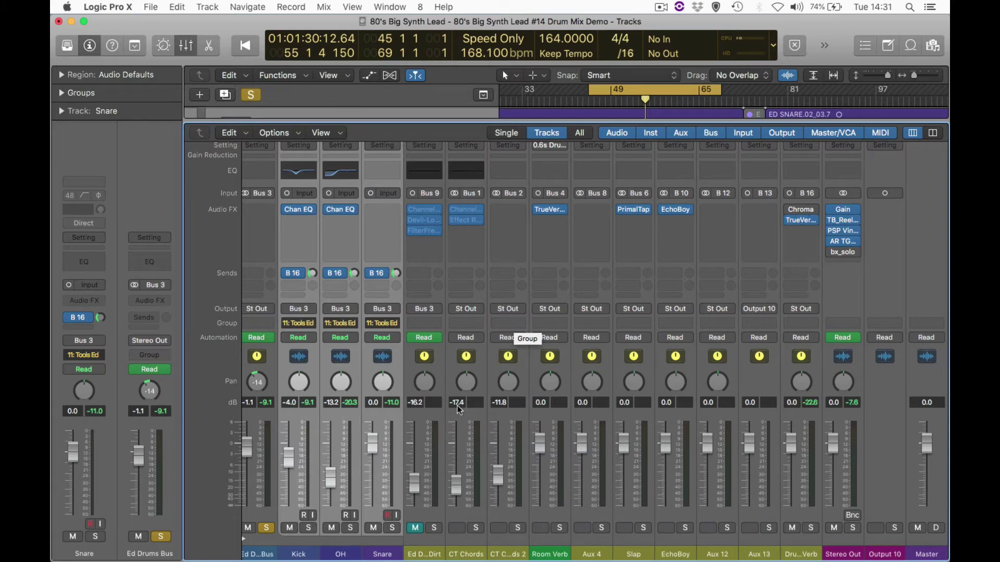
Add a Bus 17 send on the grouped Kick, OH and Snare channels and set it to its default level.
scroll(408, 428, "left", 2)
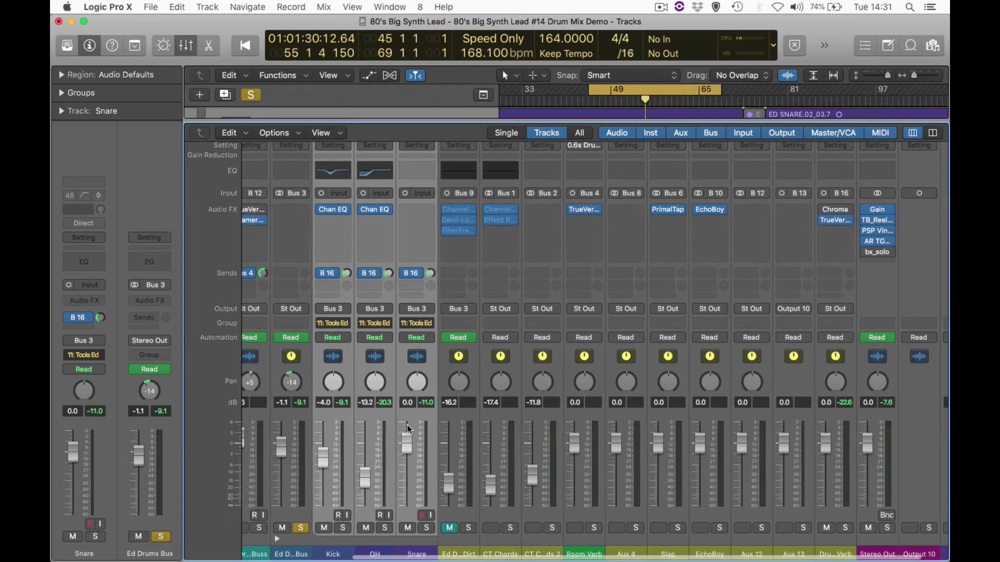
scroll(408, 429, "left", 1)
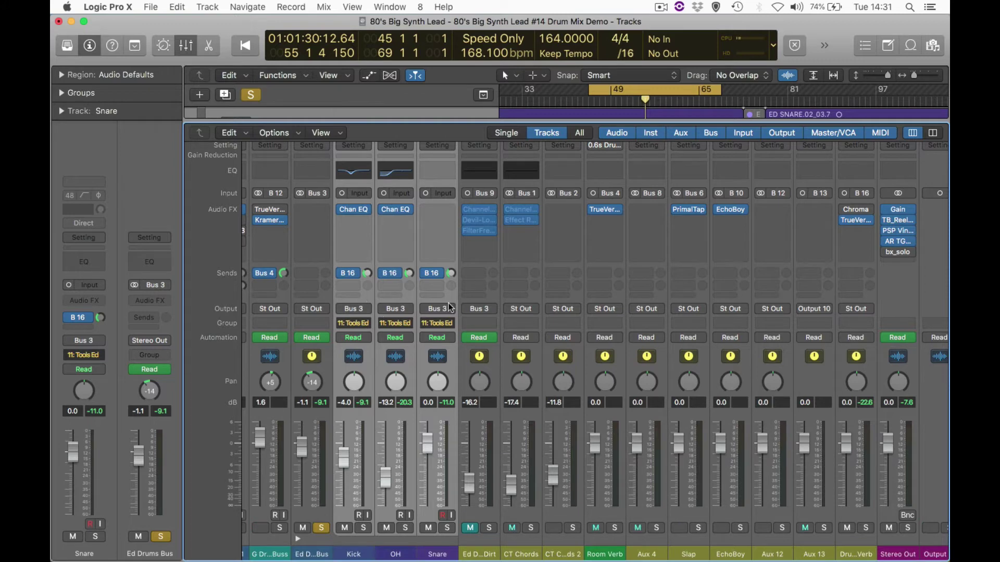
left_click(358, 288)
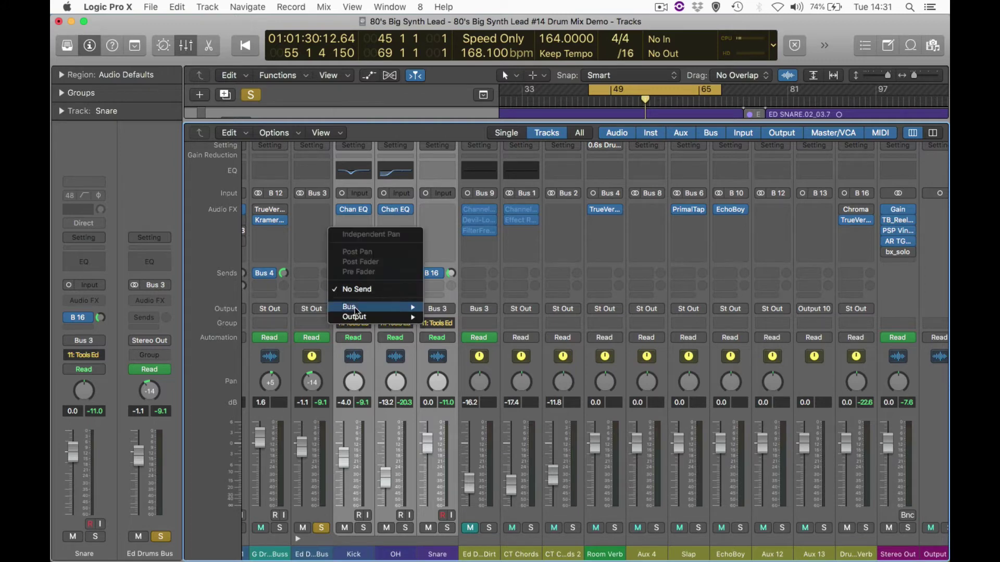
mouse_move(388, 307)
left_click(469, 321)
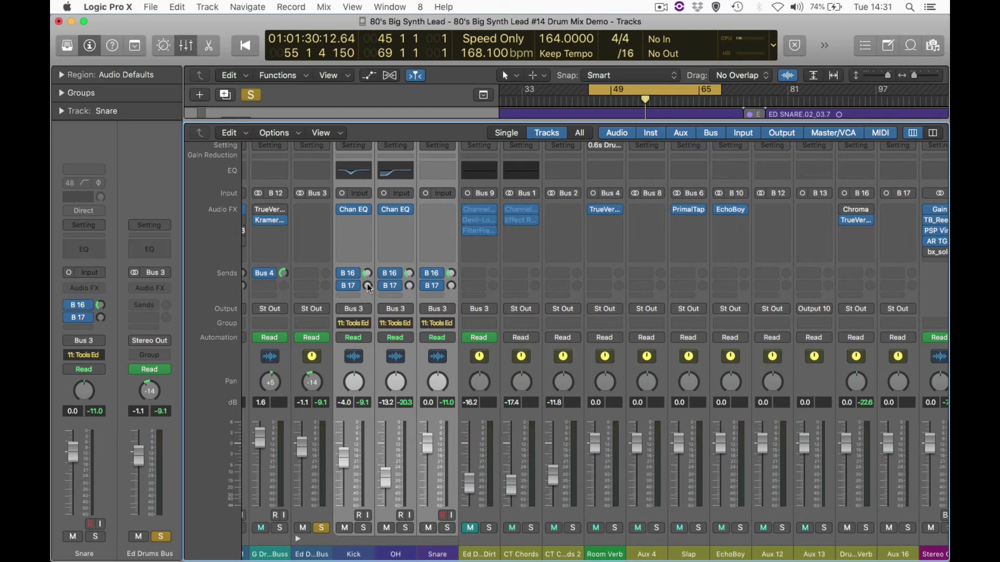
left_click(367, 289, "alt")
Rename the new Bus 17 aux channel as Drum Dirt.
scroll(433, 420, "right", 5)
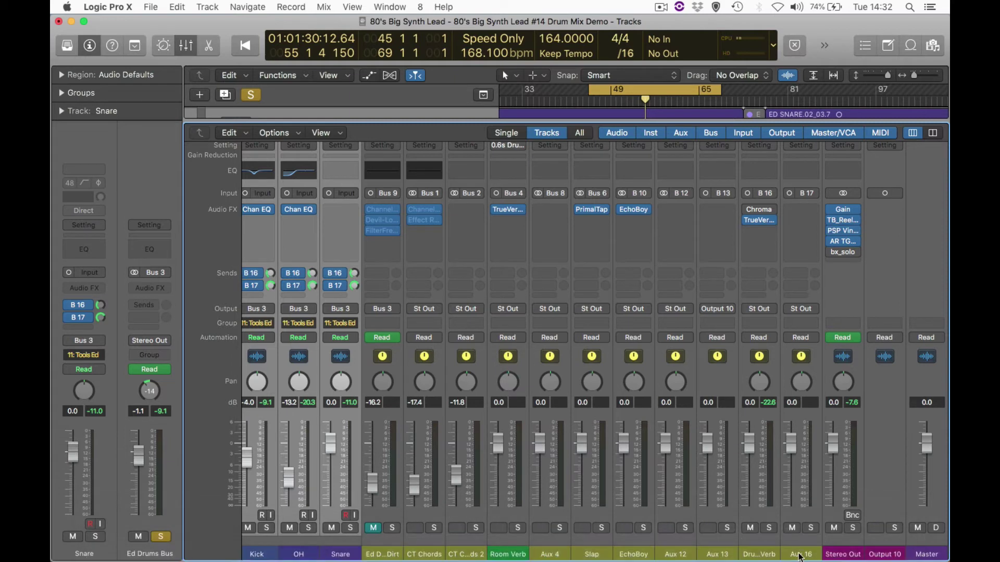
double_click(800, 555)
type("Drum")
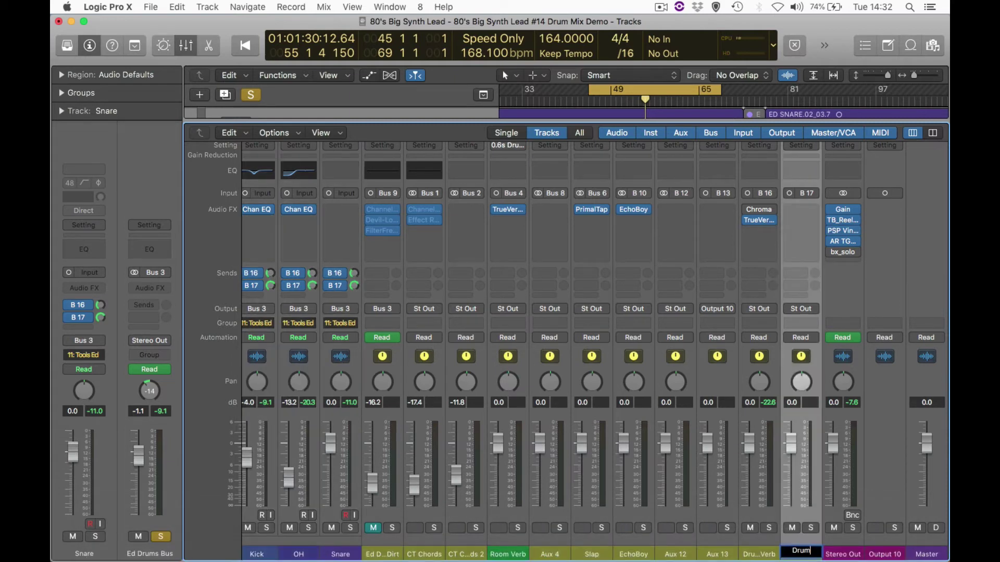
type(" Dirt")
key("Return")
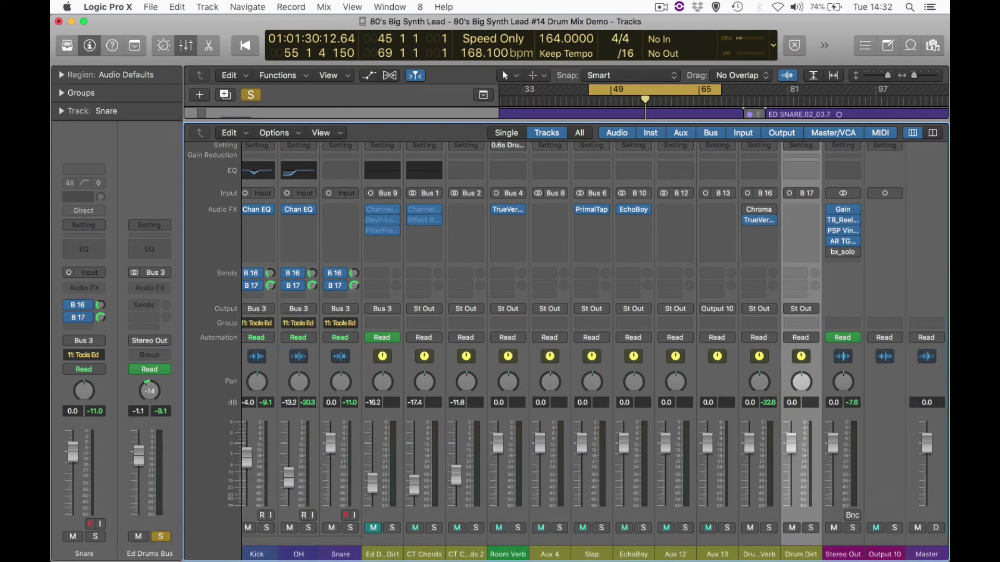
Insert the mono Soundtoys Devil-Loc Deluxe on the Drum Dirt channel and move its window clear of the channel.
left_click(801, 212)
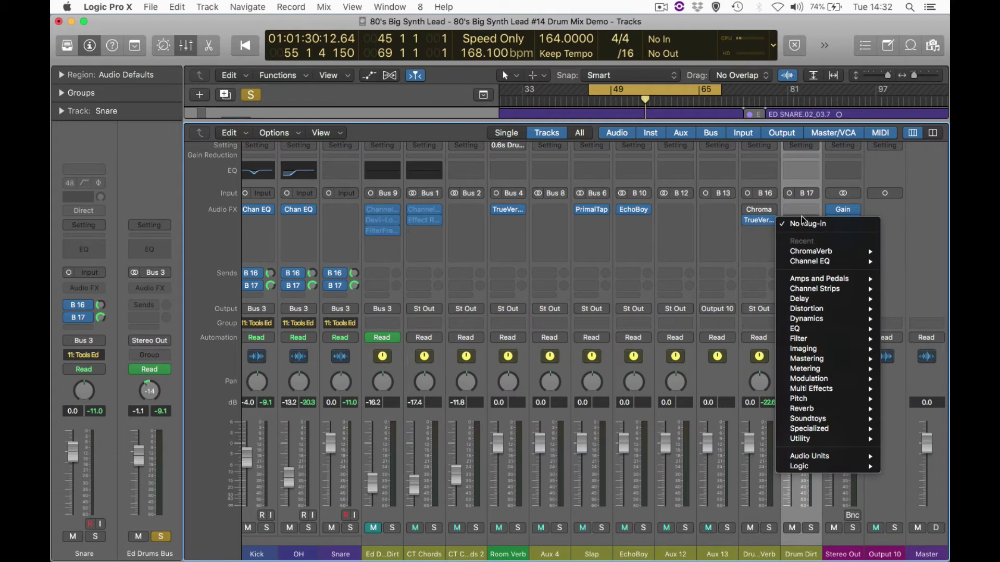
mouse_move(822, 422)
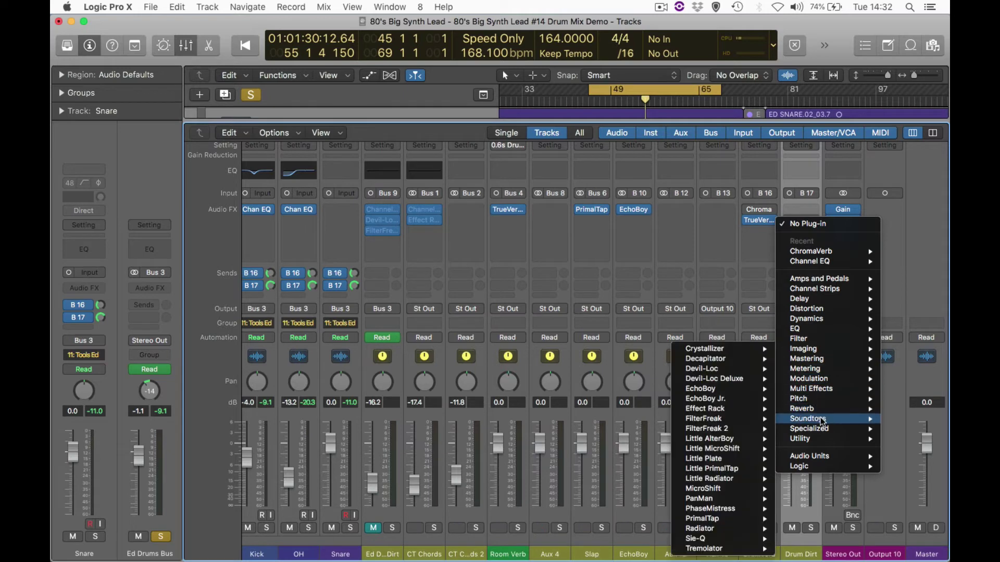
mouse_move(696, 385)
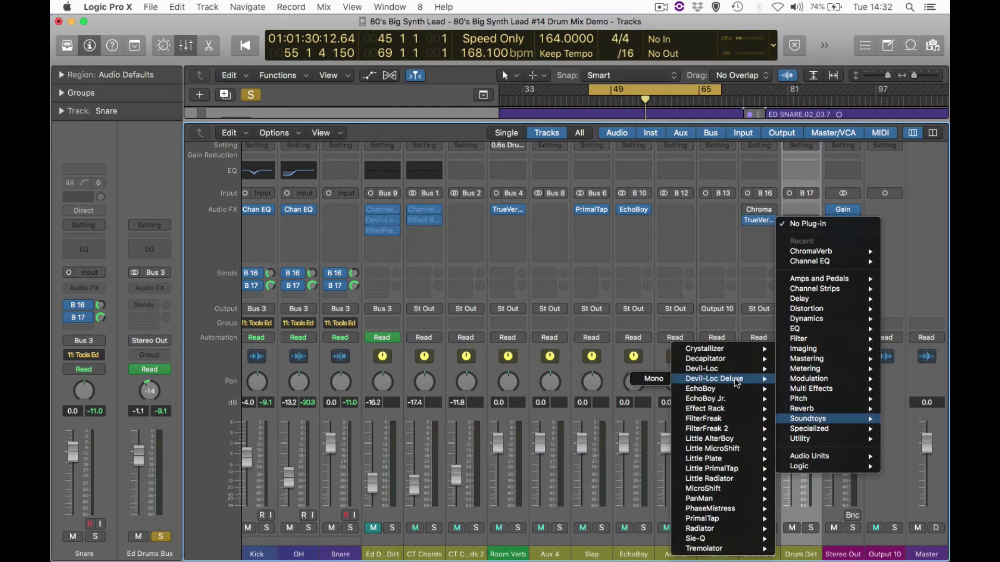
left_click(654, 378)
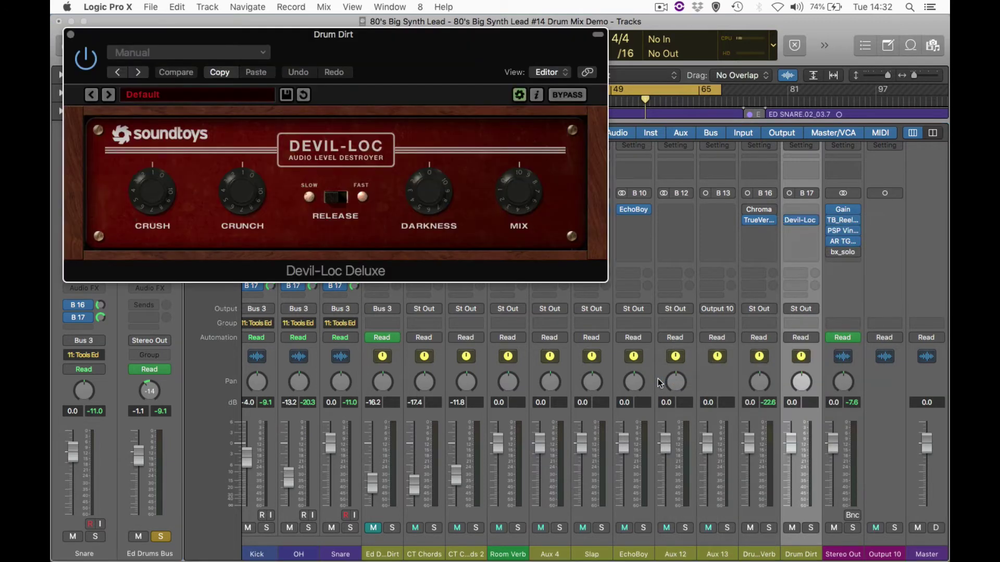
left_click_drag(467, 72, 568, 121)
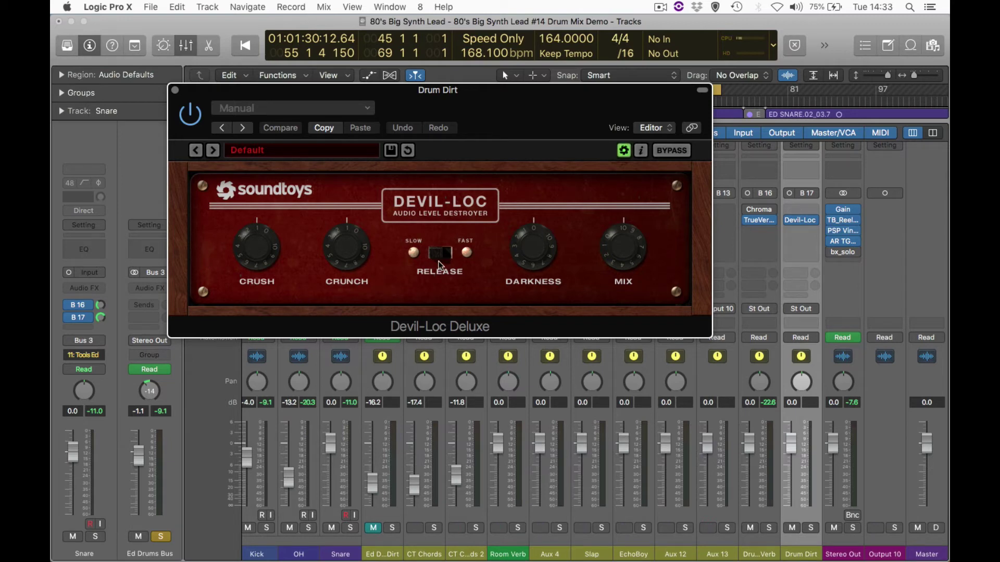
Play the drums with Drum Dirt muted and unmuted to compare the mix with and without Devil-Loc.
key("space")
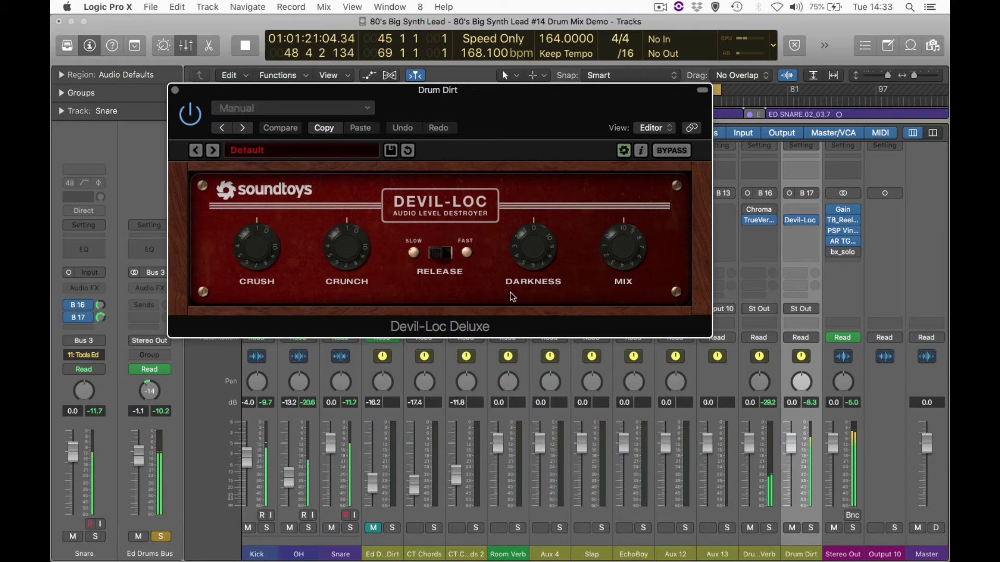
key("space")
left_click(792, 528)
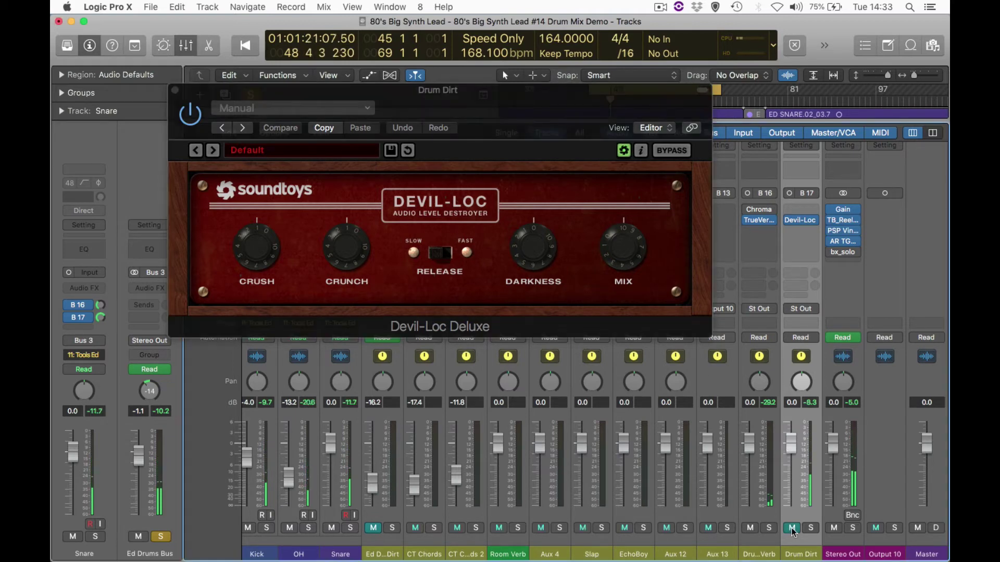
key("space")
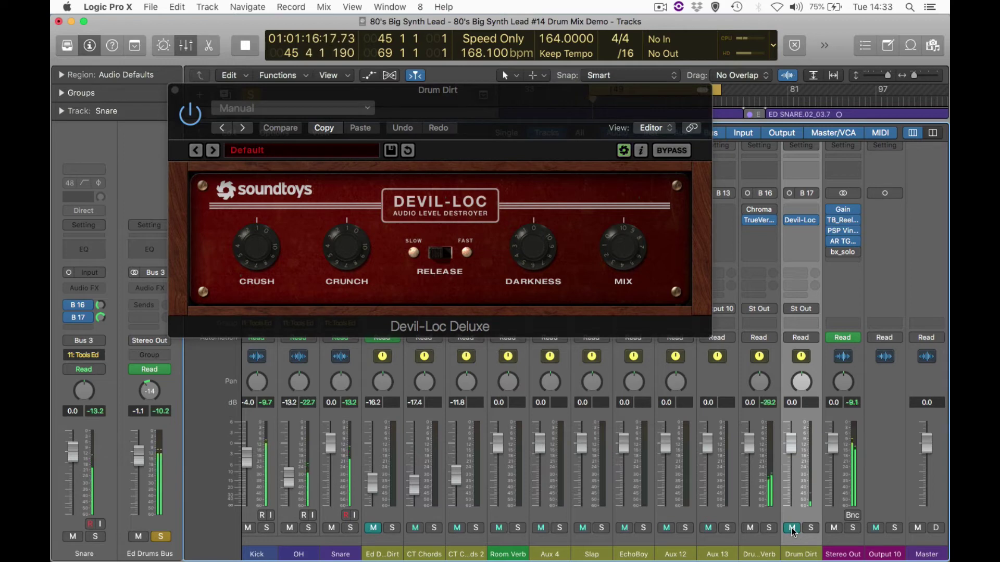
left_click(792, 528)
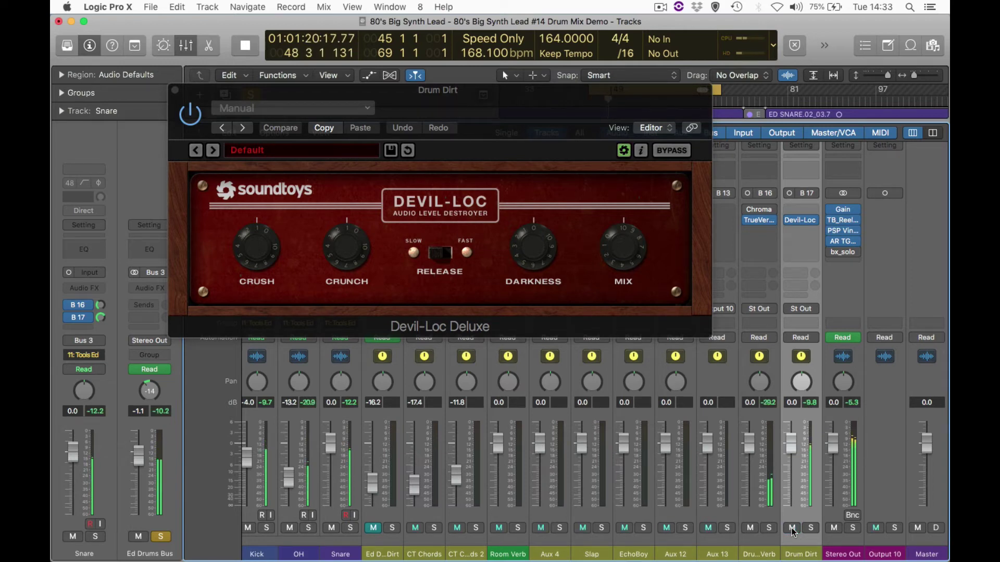
key("space")
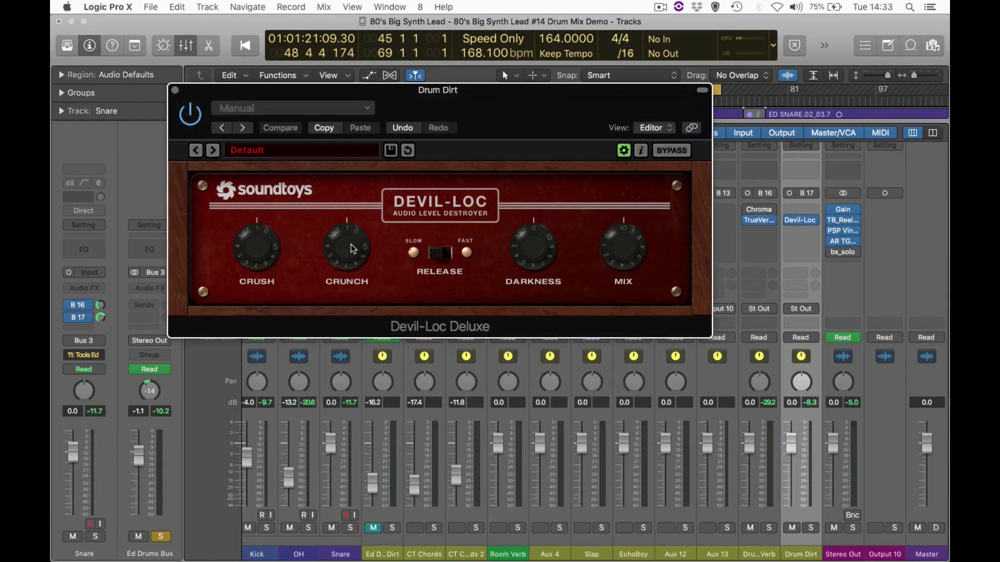
Raise Devil-Loc Deluxe's Crunch slightly and audition the drums.
left_click_drag(348, 243, 350, 233)
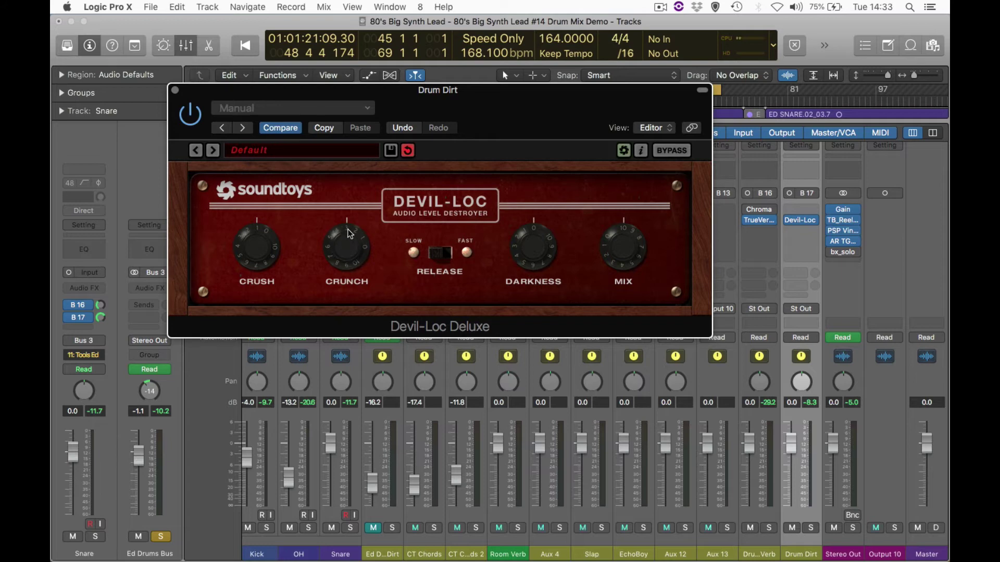
key("space")
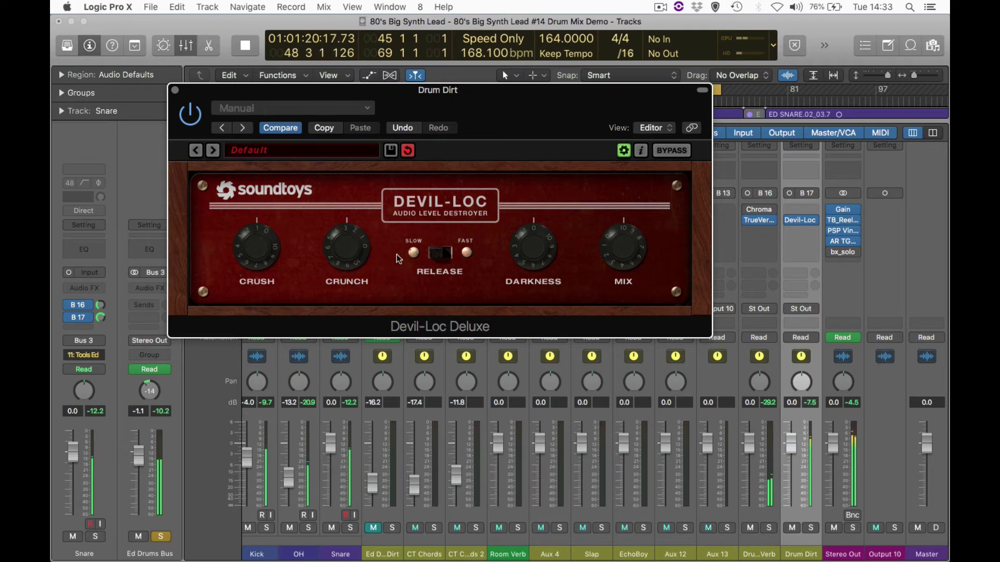
key("space")
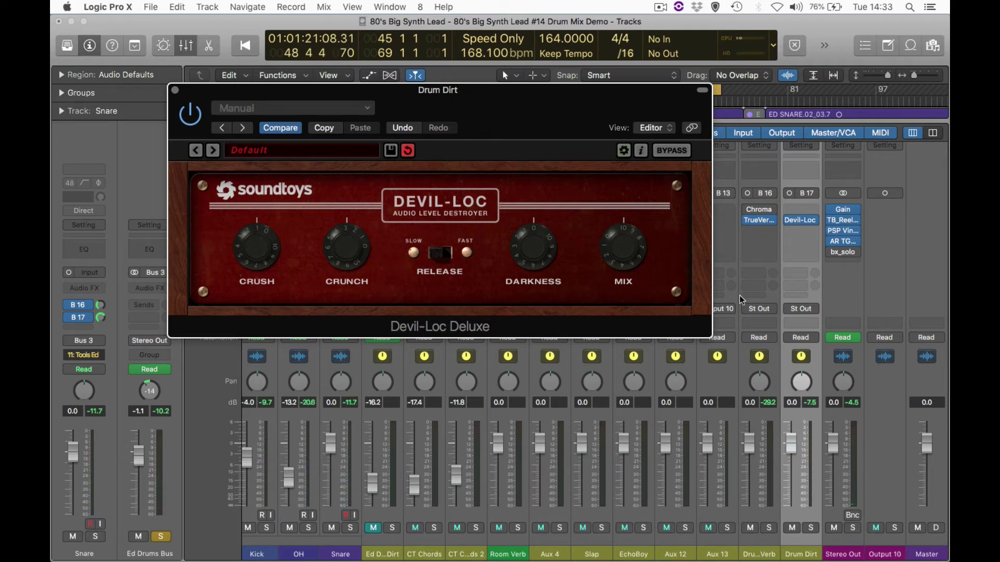
Add a Bus 17 send from Drum Room Verb to Drum Dirt and adjust its level during playback.
left_click(758, 275)
mouse_move(761, 302)
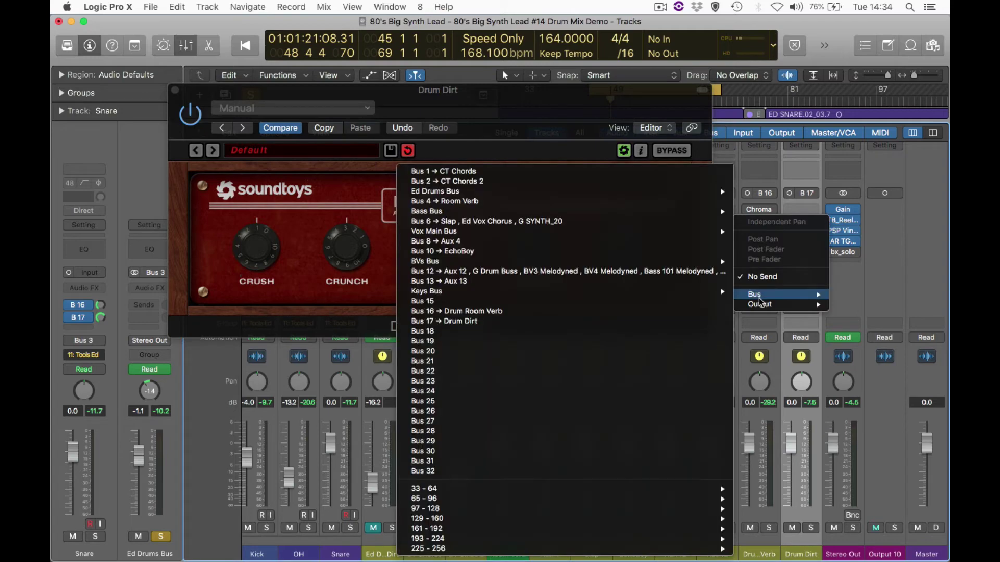
left_click(546, 321)
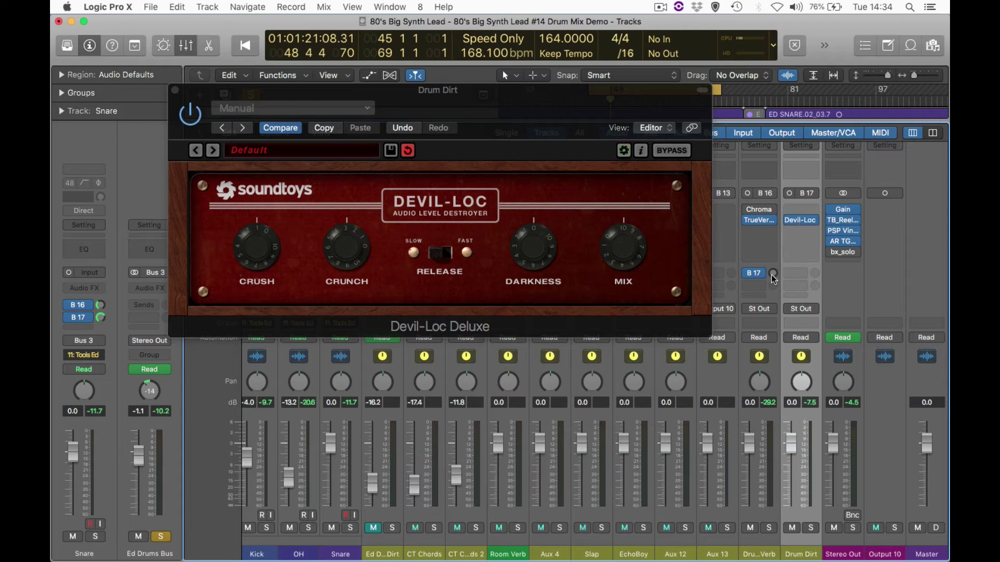
key("space")
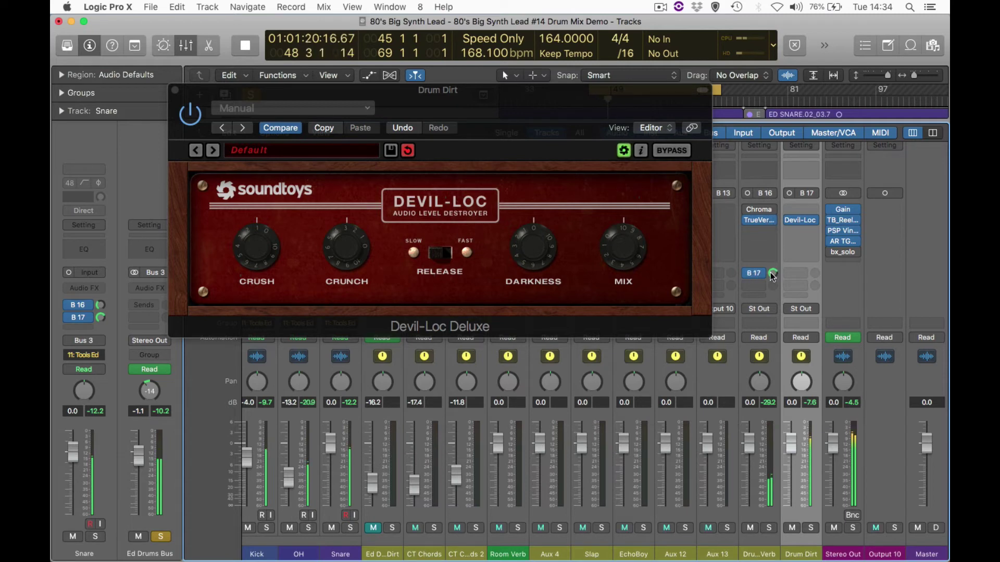
left_click_drag(773, 276, 774, 283)
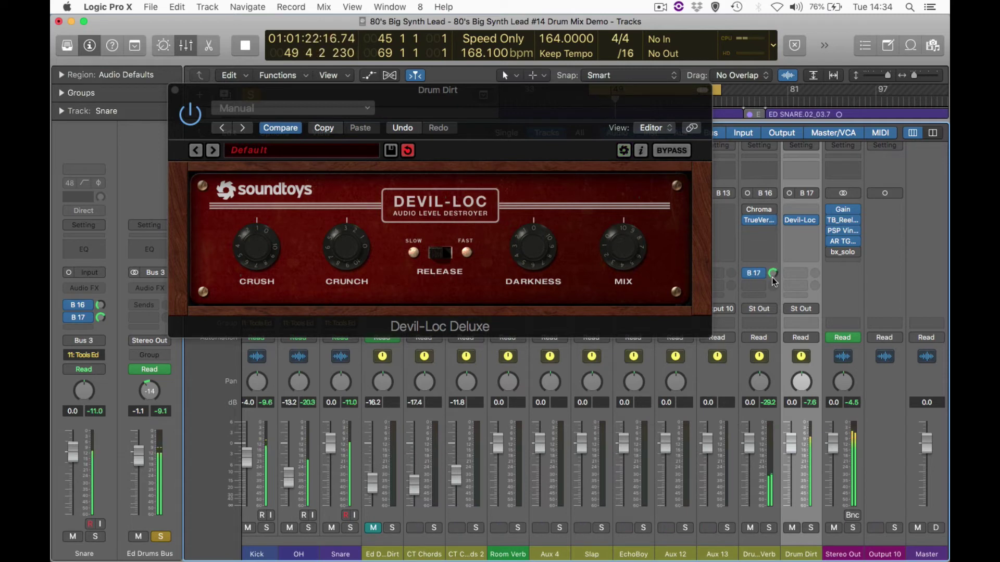
Compare the drums with Drum Room Verb's Bus 17 send on and off during playback, ending with it bypassed.
left_click(748, 274)
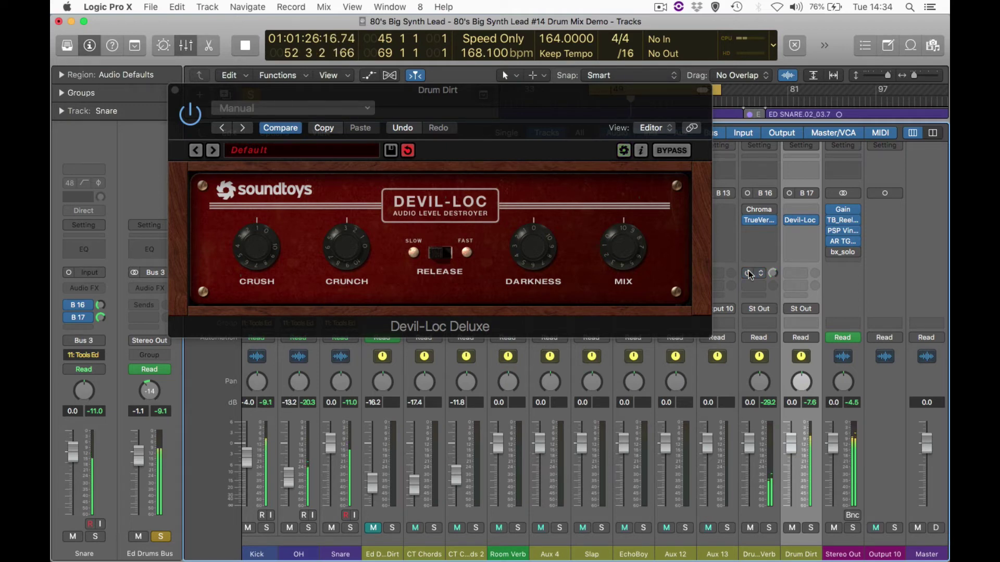
left_click(749, 273)
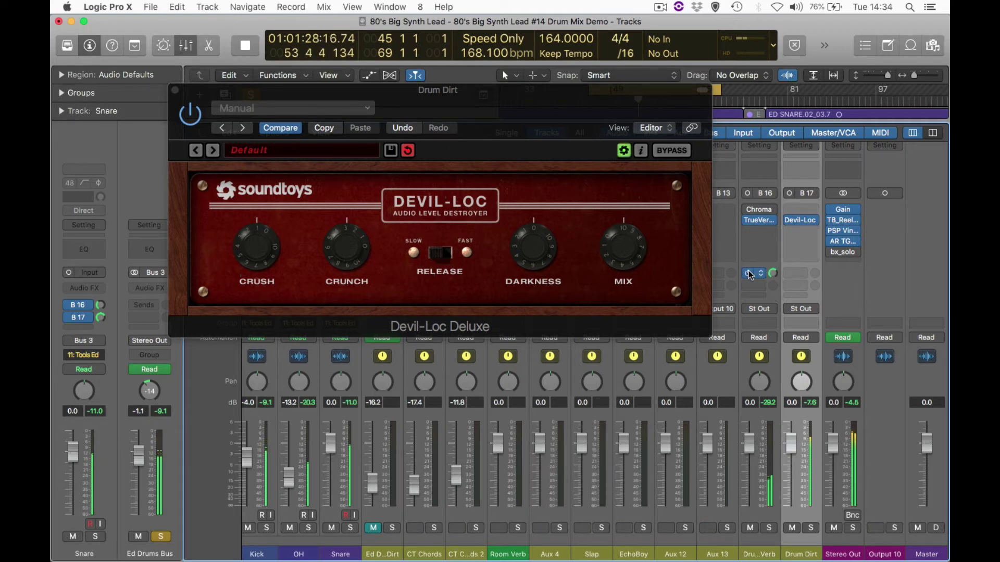
left_click(749, 273)
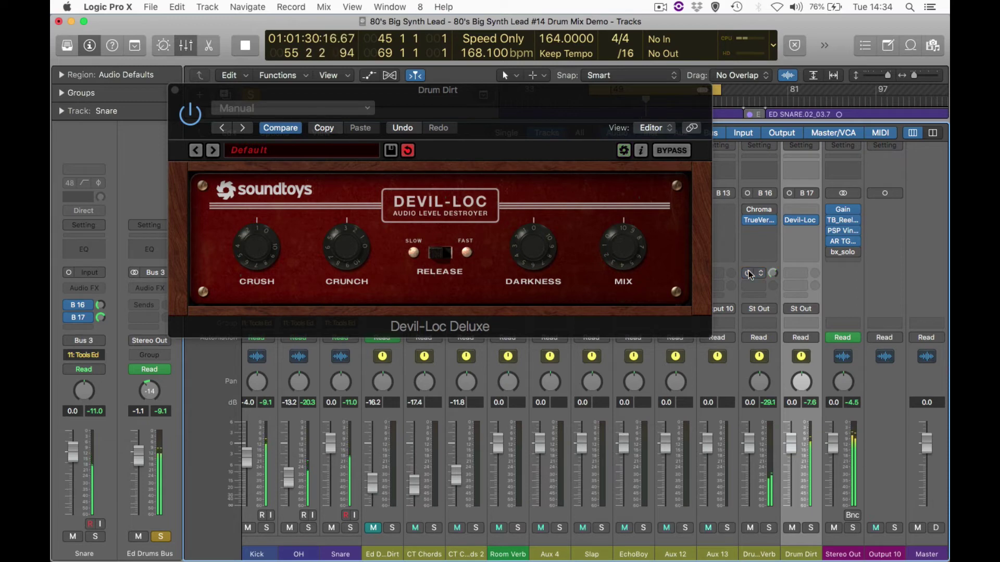
key("space")
Switch the Drum Dirt channel to stereo and choose the Stereo version of its Devil-Loc Deluxe.
left_click(749, 273)
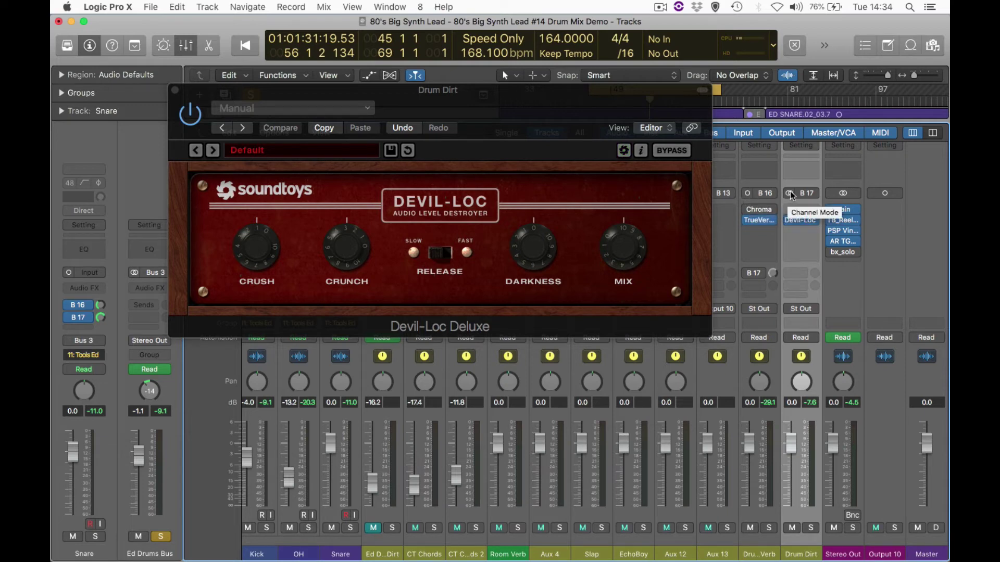
left_click(814, 220)
mouse_move(825, 231)
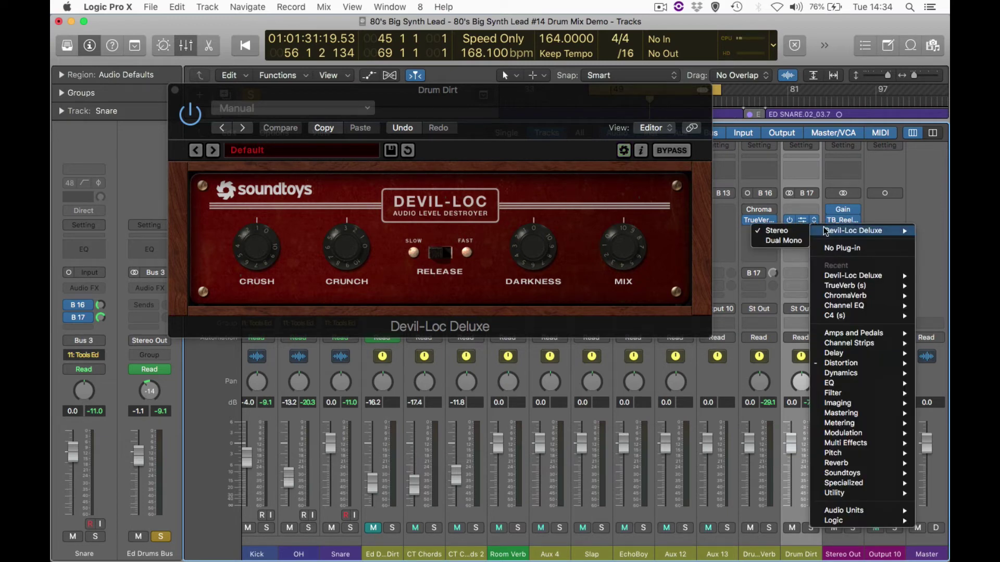
left_click(784, 232)
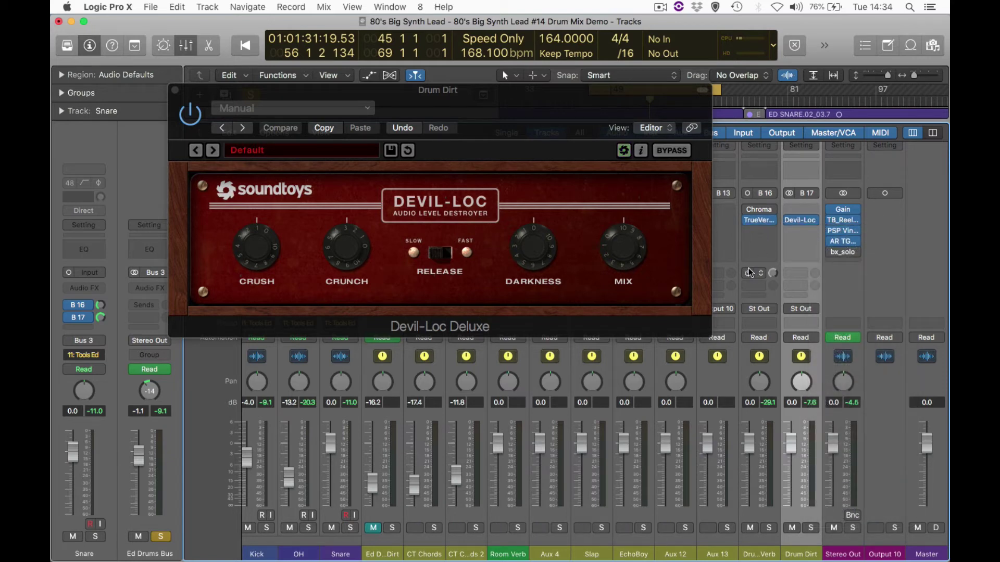
Re-enable Drum Room Verb's Bus 17 send during playback, stop playback, and close the Devil-Loc Deluxe window.
key("space")
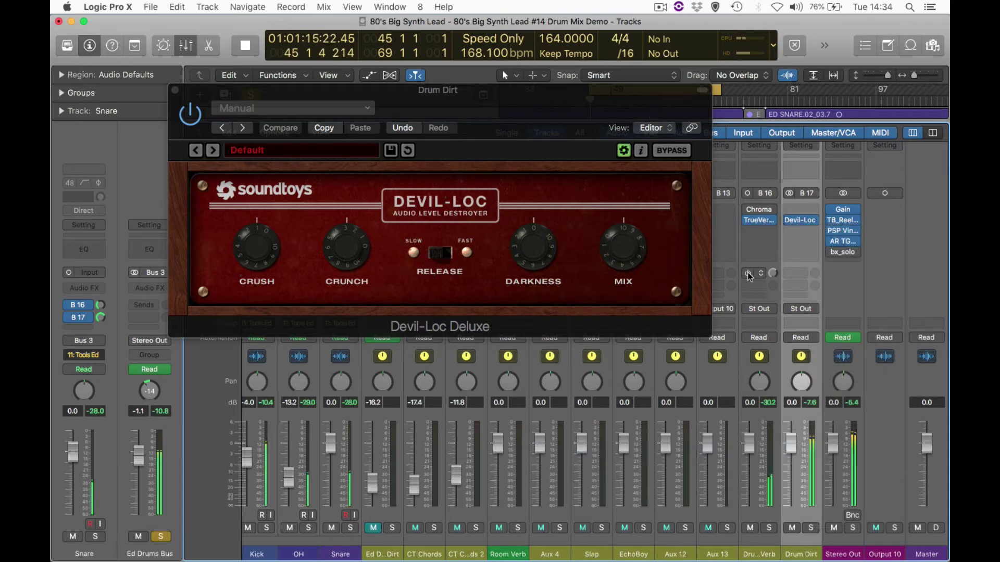
left_click(748, 273)
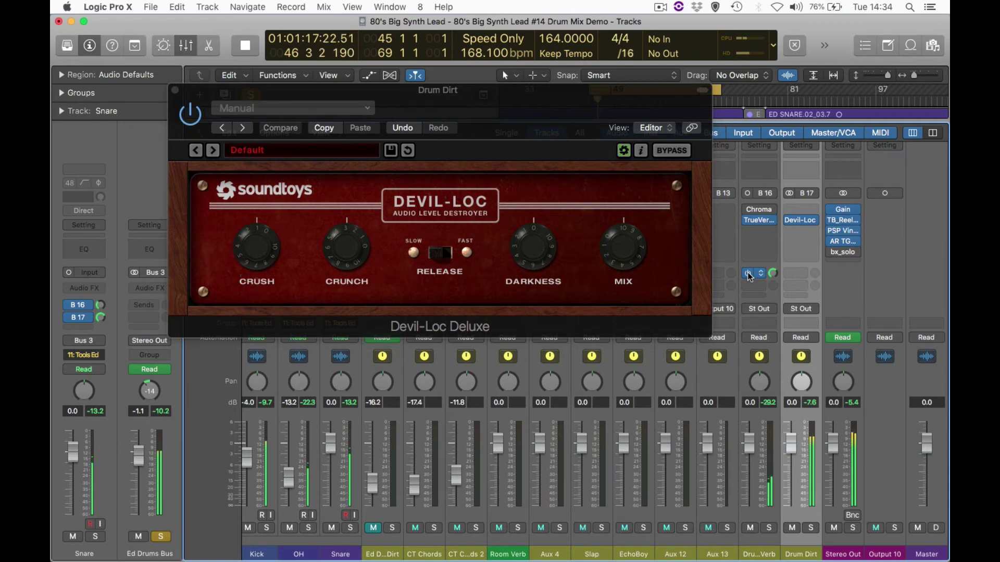
key("space")
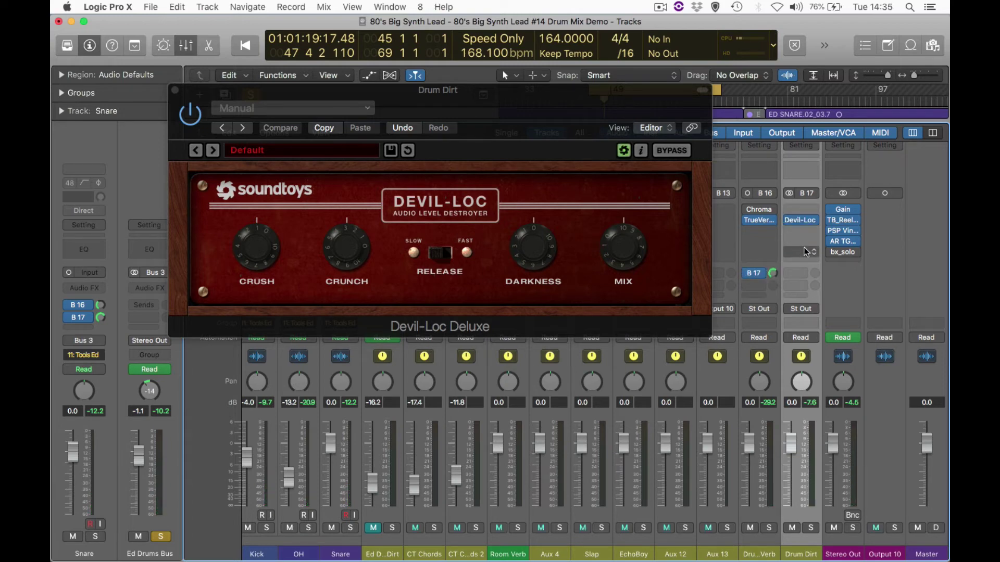
left_click(175, 90)
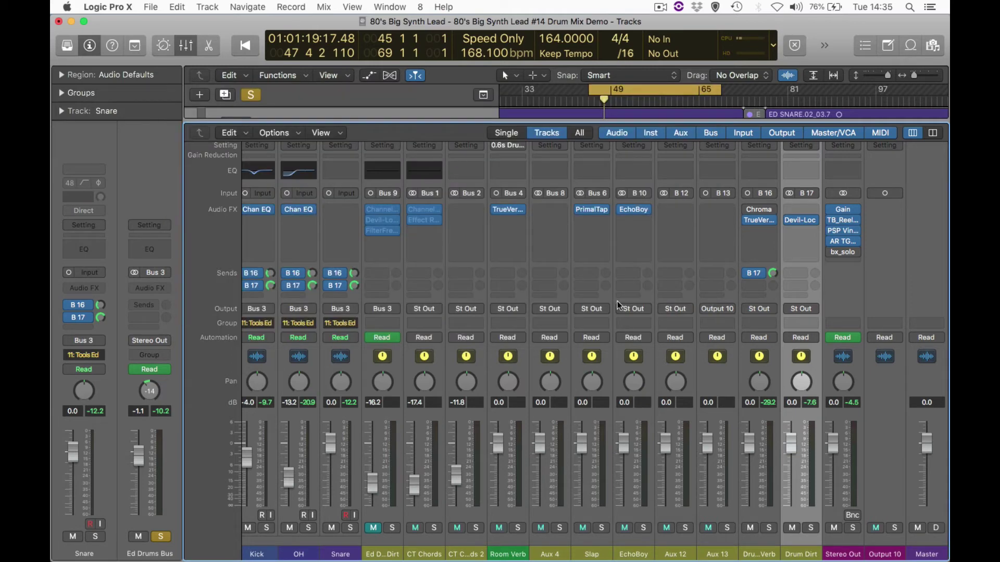
Create arrangement tracks for the Drum Room Verb and Drum Dirt aux channels, and return to the track view.
left_click_drag(751, 550, 805, 551)
scroll(446, 468, "left", 10)
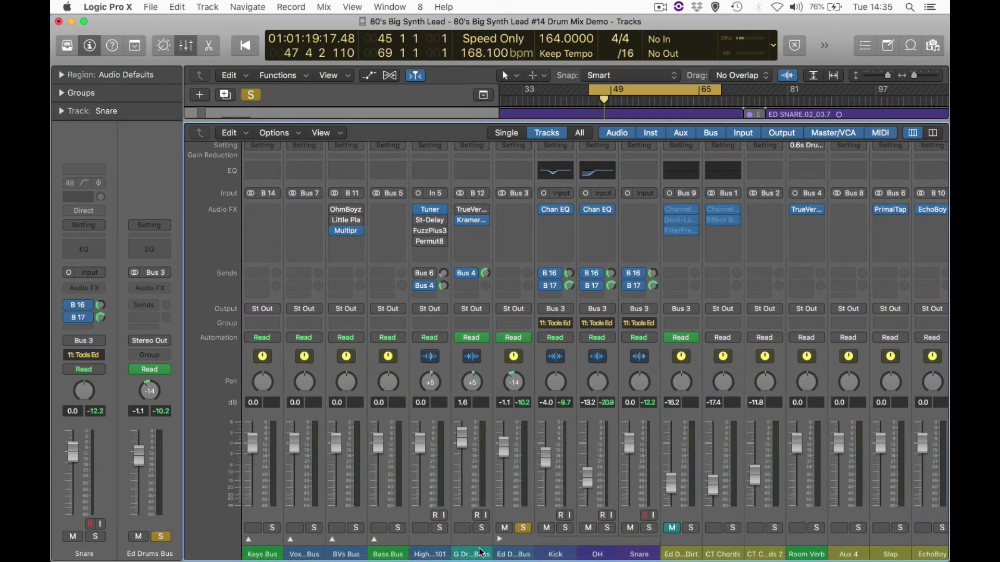
left_click(515, 554)
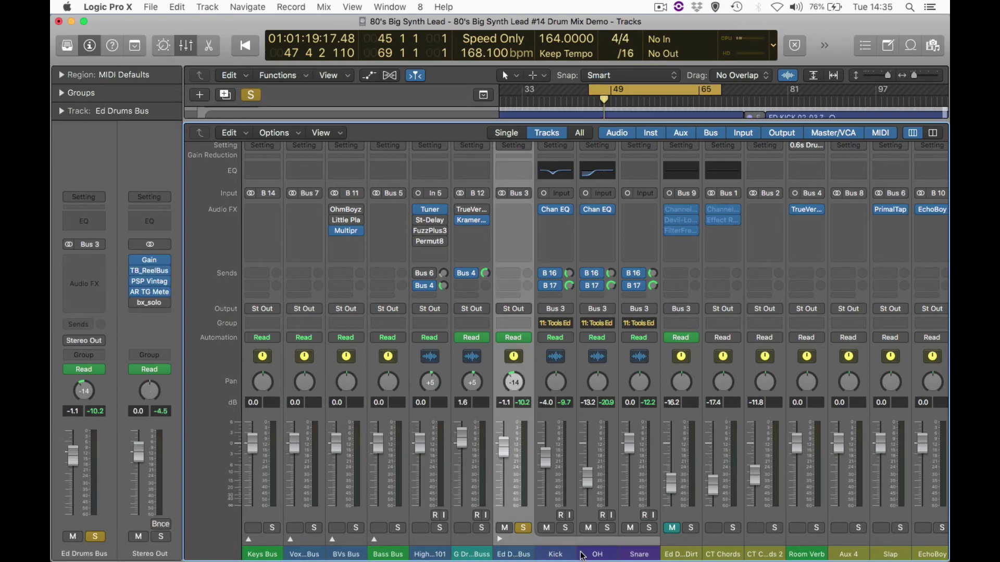
scroll(599, 511, "right", 7)
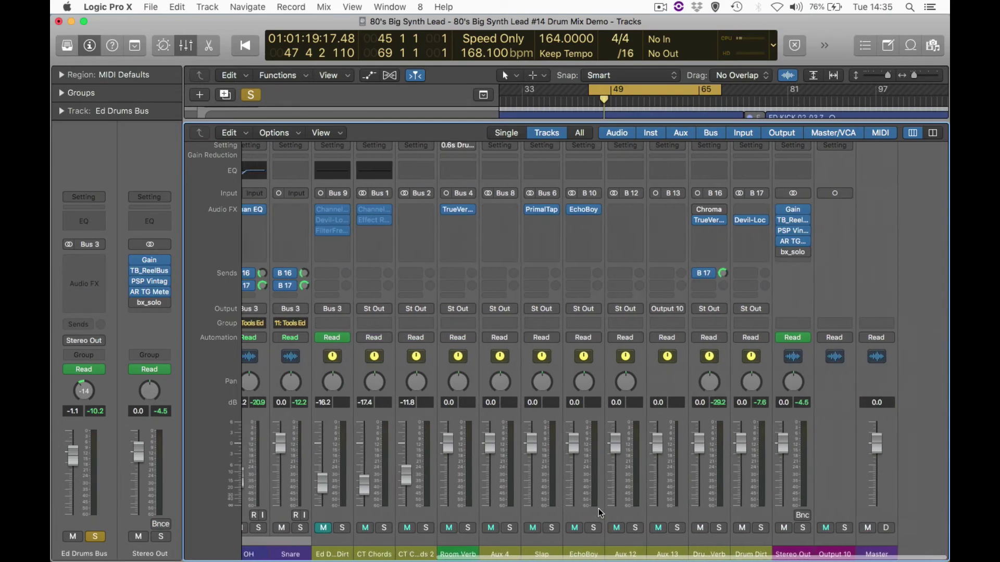
key("x")
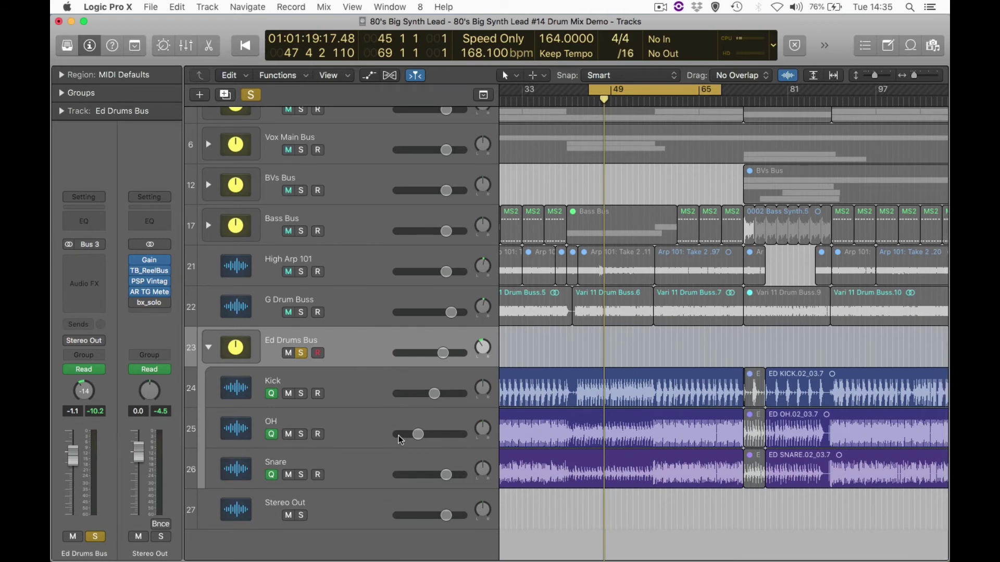
key("x")
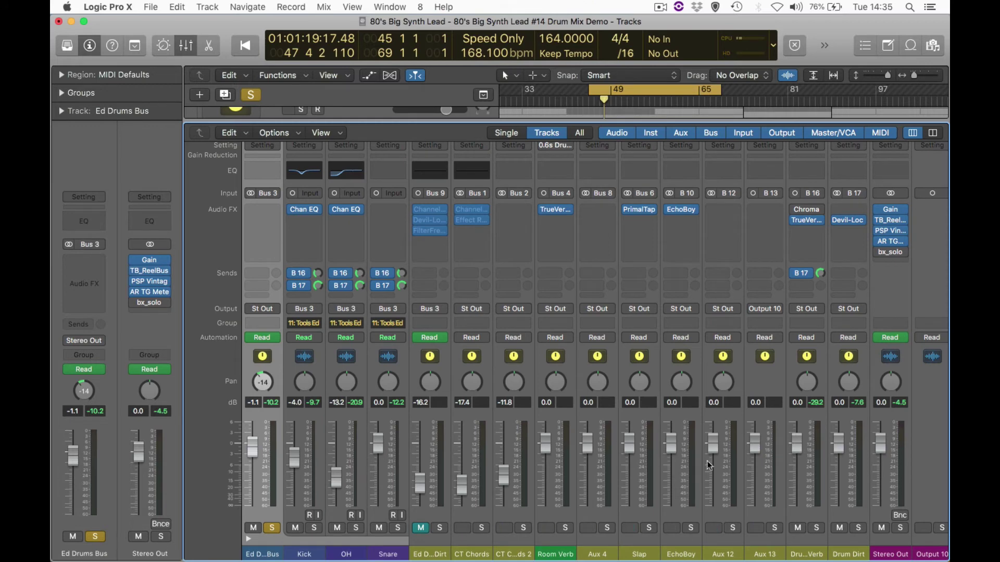
left_click(795, 341)
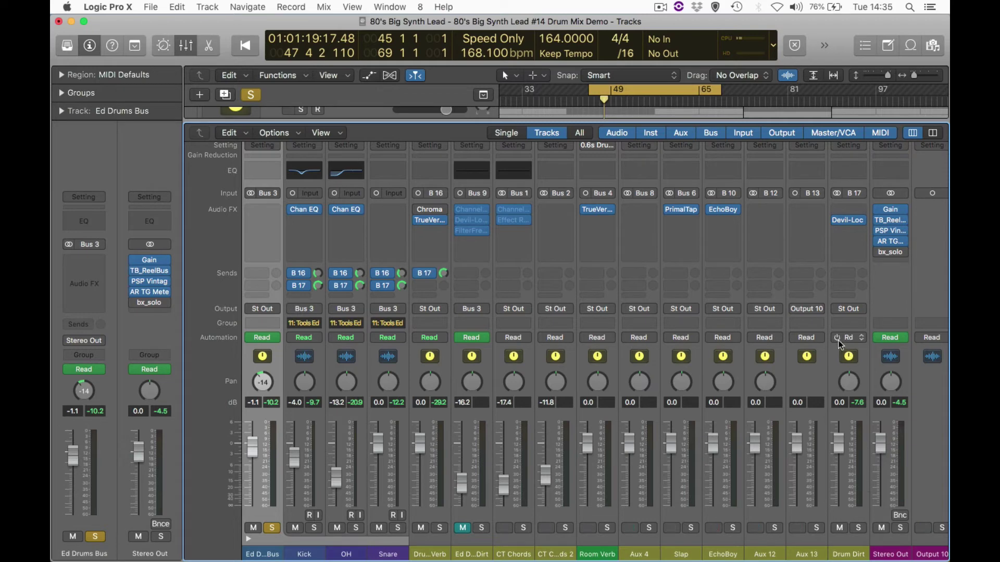
key("x")
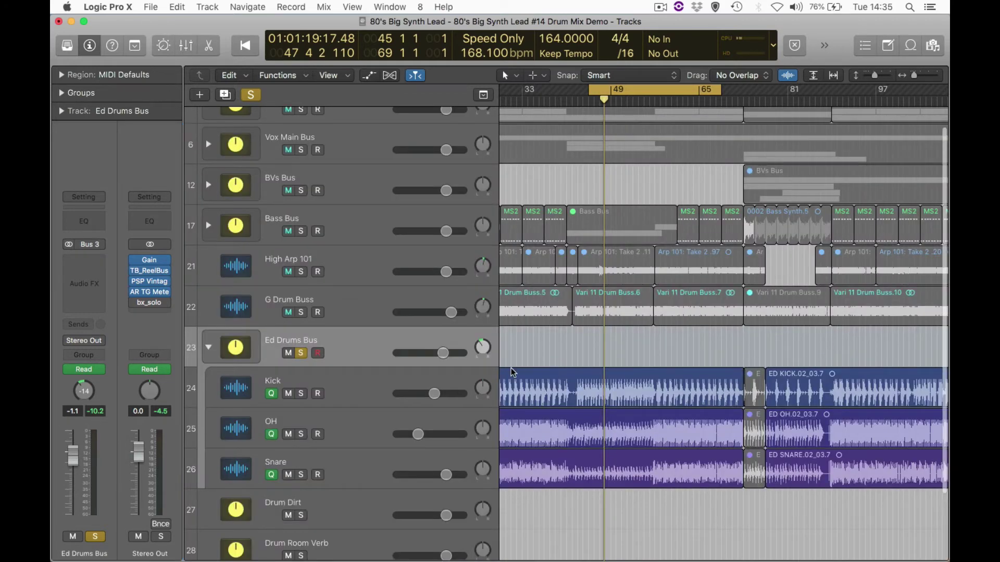
Move the Drum Room Verb and Drum Dirt tracks into the Ed Drums Bus stack, ordered below Snare.
scroll(511, 368, "down", 3)
left_click(359, 425)
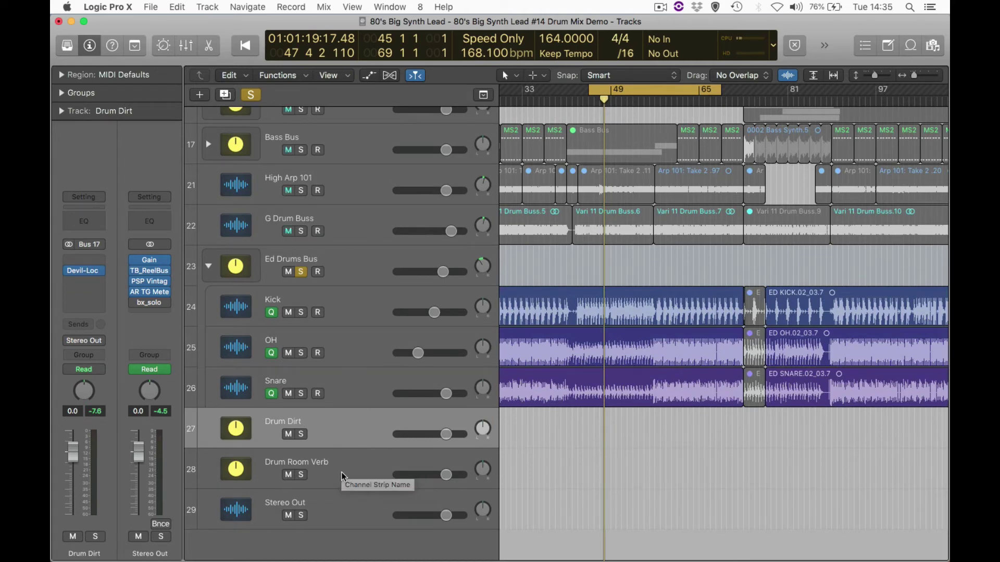
left_click_drag(342, 473, 337, 382)
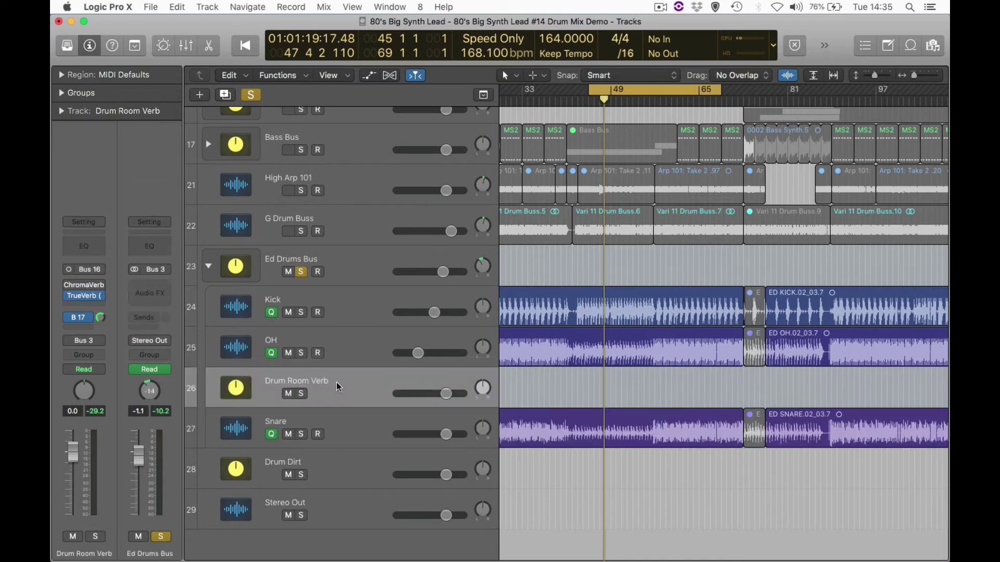
left_click_drag(338, 456, 339, 429)
left_click_drag(349, 470, 347, 374)
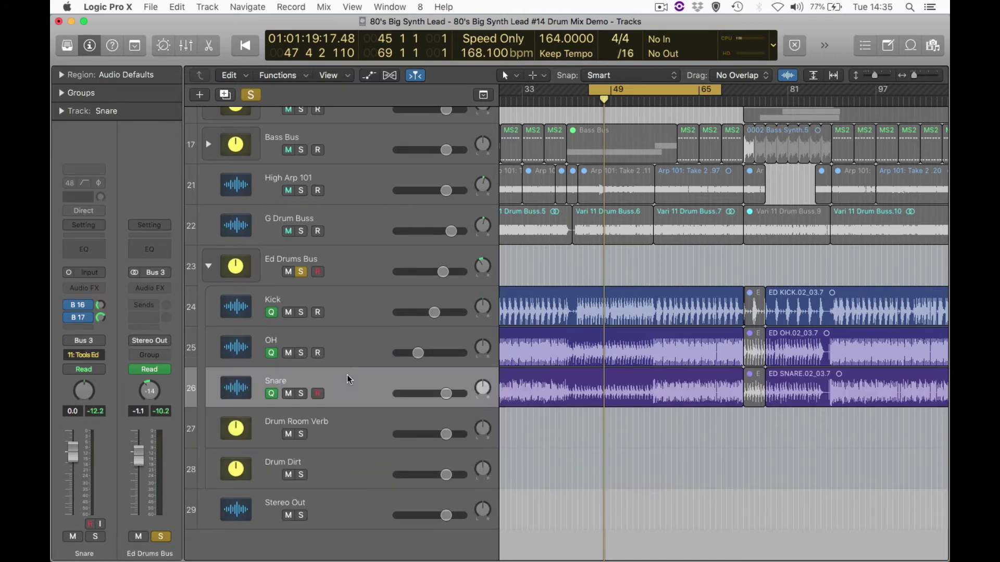
Collapse and reopen the Ed Drums Bus stack, and check the output routing of Drum Room Verb and Drum Dirt.
left_click(358, 269)
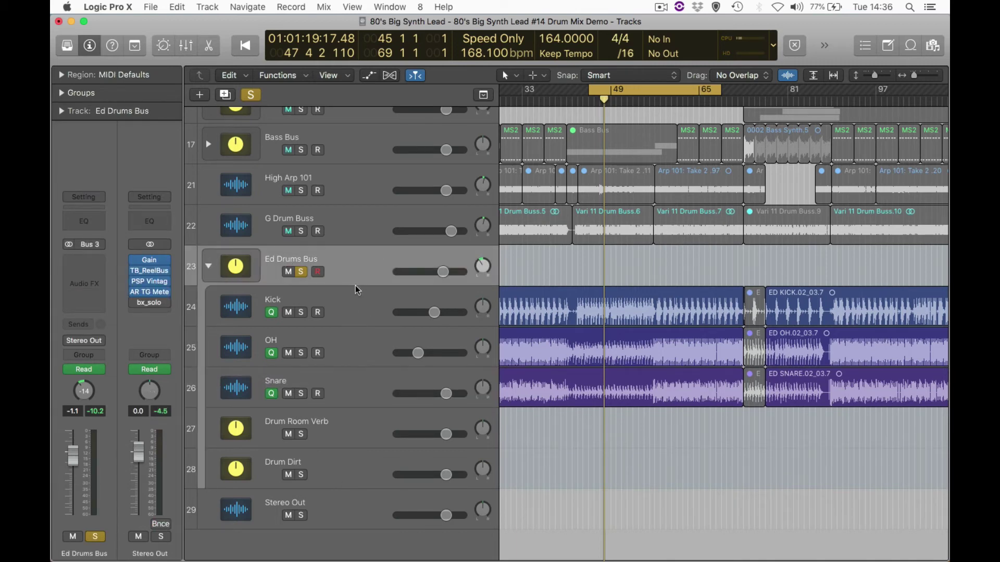
left_click(208, 266)
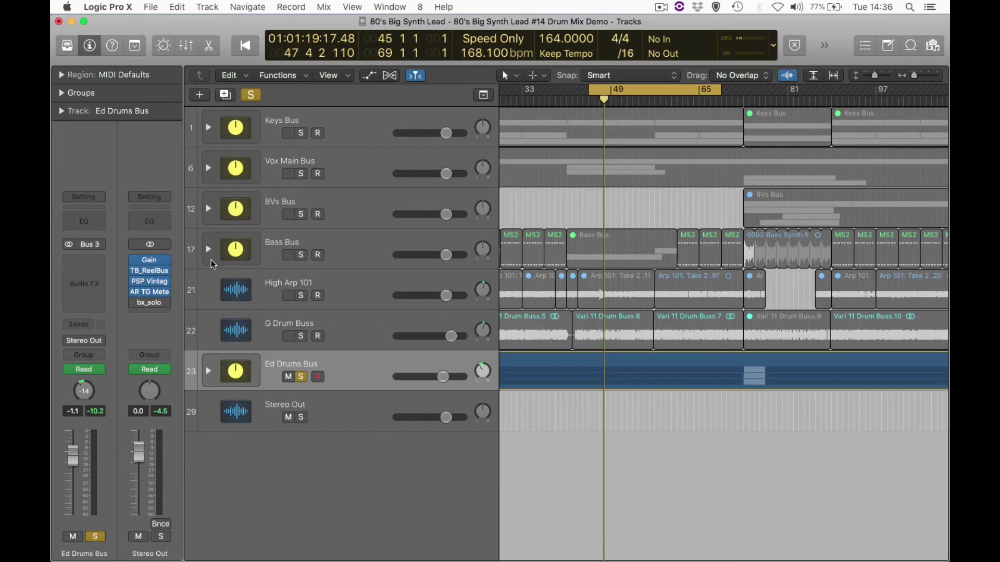
left_click(208, 371)
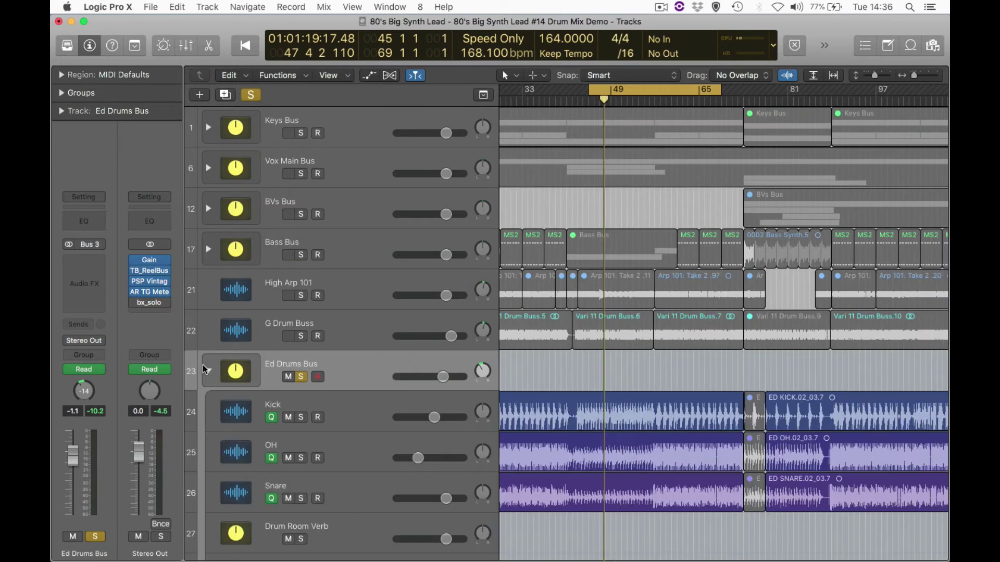
scroll(406, 381, "down", 2)
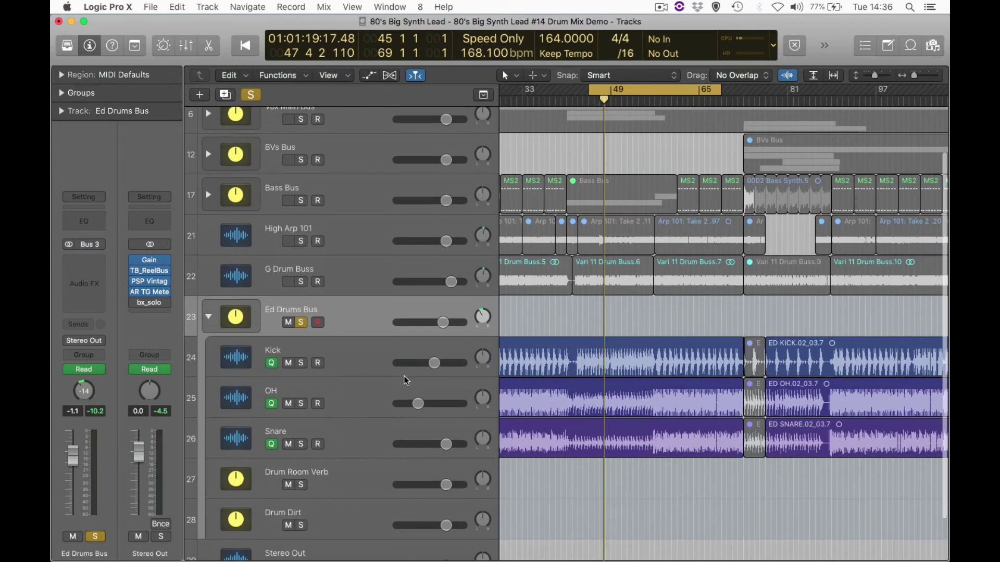
left_click(370, 482)
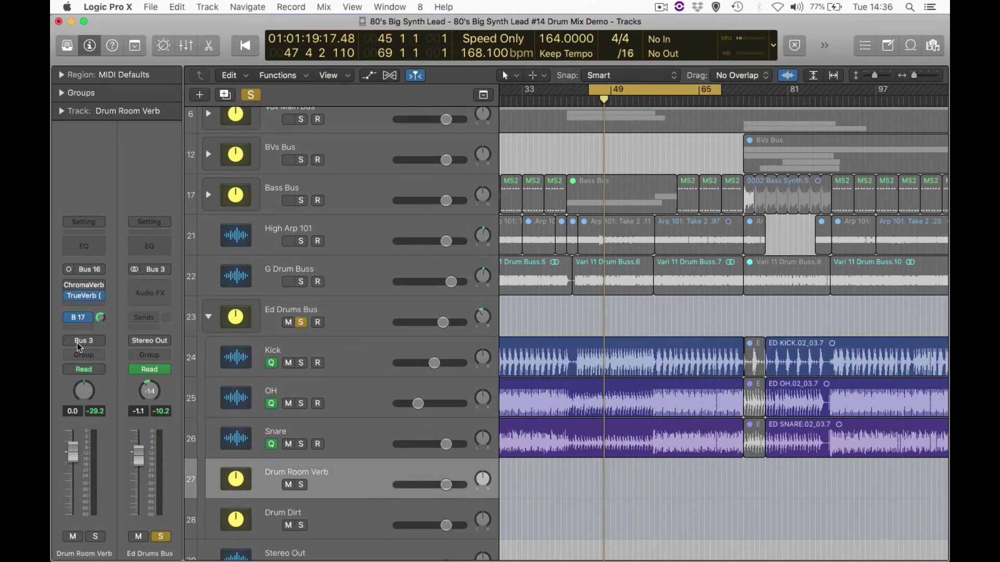
left_click(348, 502)
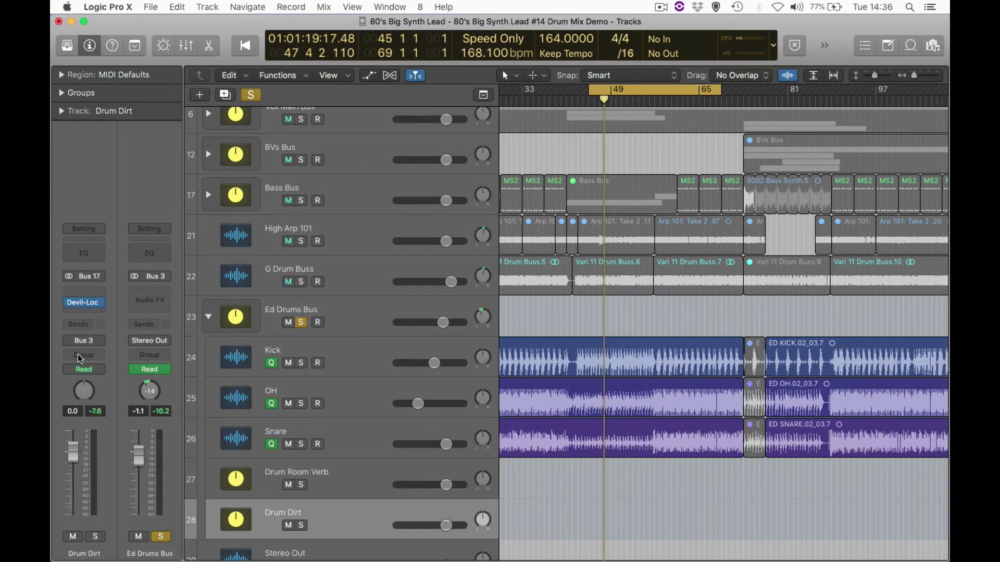
left_click(349, 313)
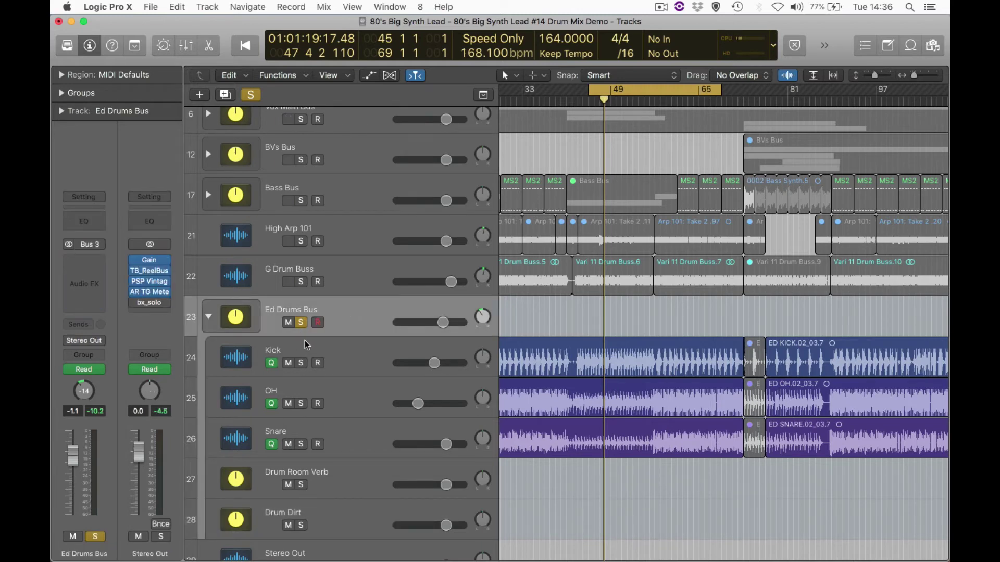
Audition the drums in the Ed Drums Bus stack, set Drum Dirt's volume to -1.8 dB, and stop playback.
mouse_move(443, 323)
left_mouse_down()
mouse_move(417, 323)
mouse_move(443, 324)
left_mouse_up()
key("space")
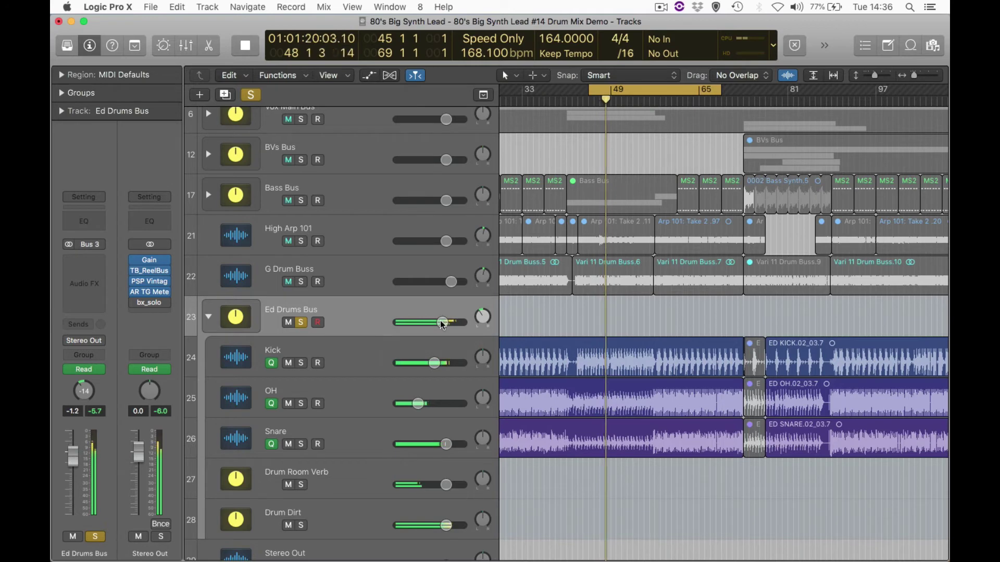
left_click(440, 324, "alt")
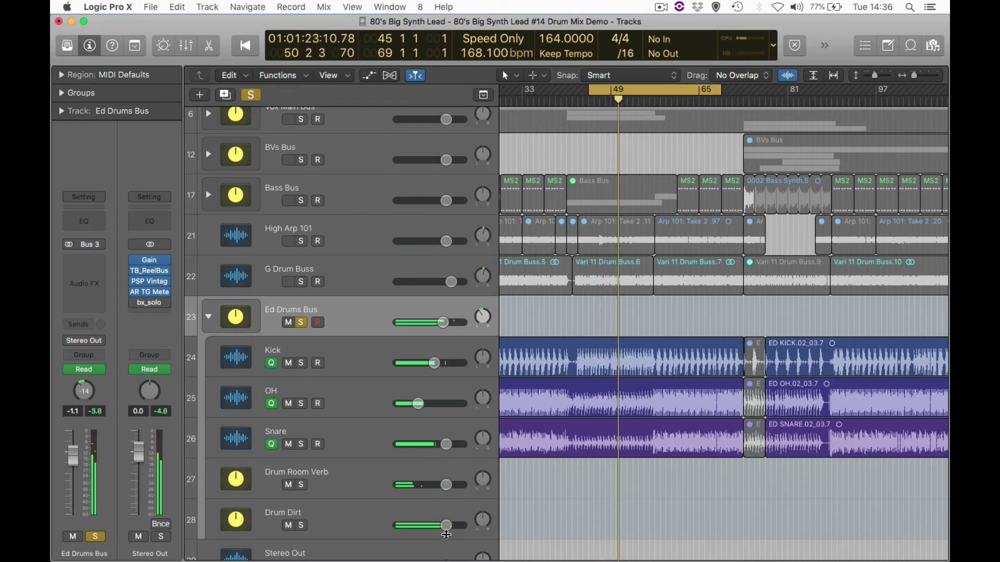
left_click_drag(446, 526, 434, 526)
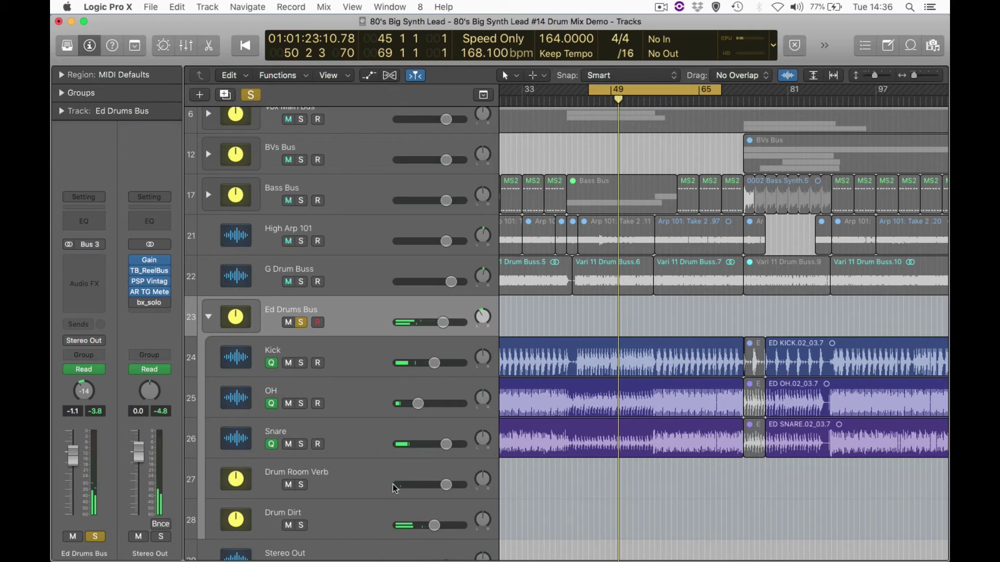
key("space")
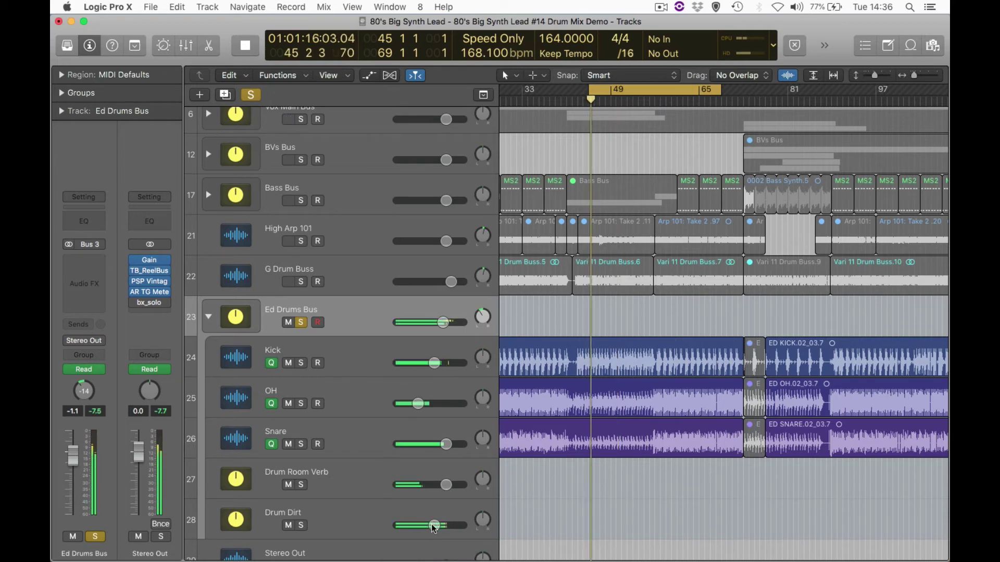
mouse_move(434, 525)
left_mouse_down()
mouse_move(397, 525)
mouse_move(442, 525)
left_mouse_up()
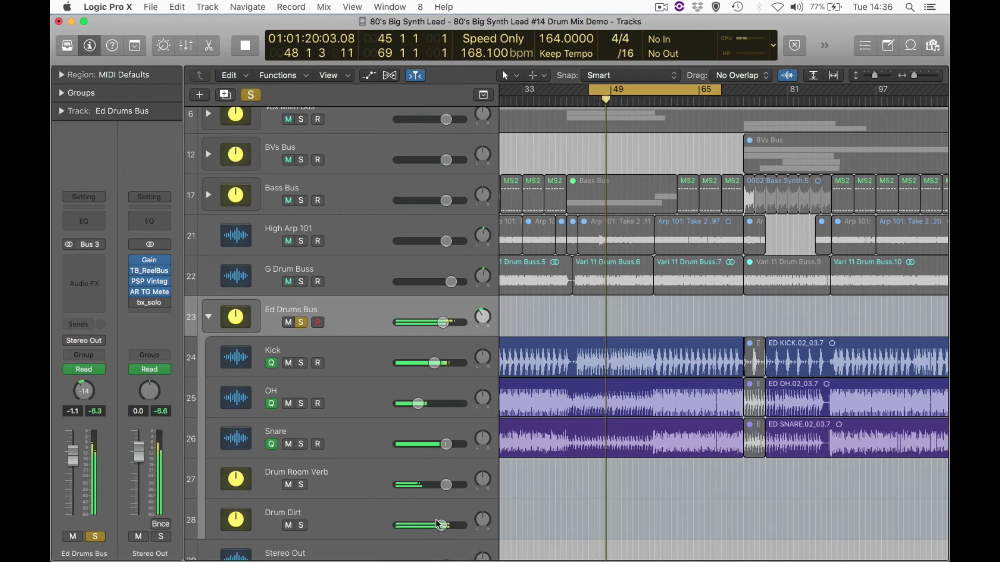
key("space")
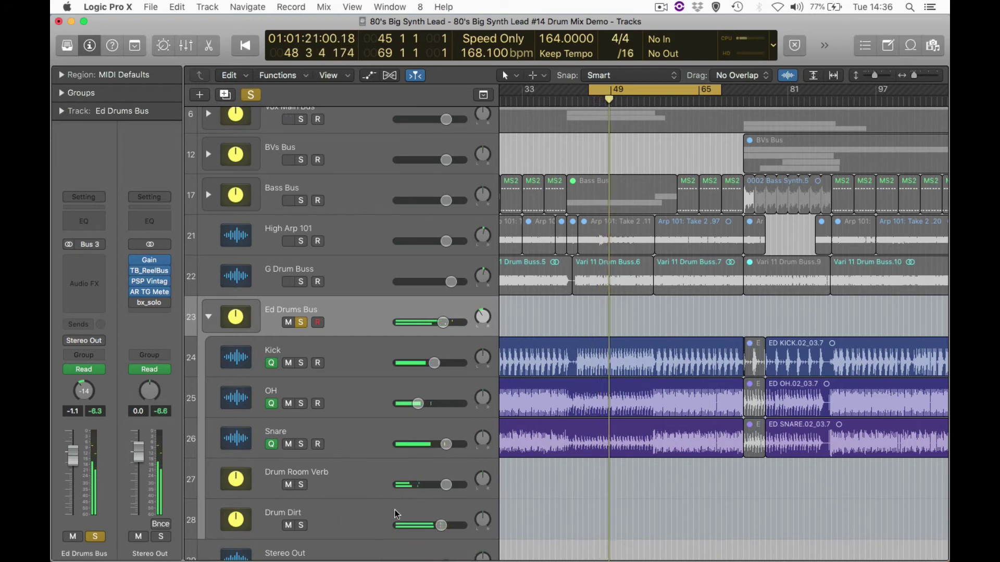
Insert Phat FX ahead of Devil-Loc Deluxe on the Drum Dirt channel, leaving Devil-Loc Deluxe bypassed.
left_click(320, 516)
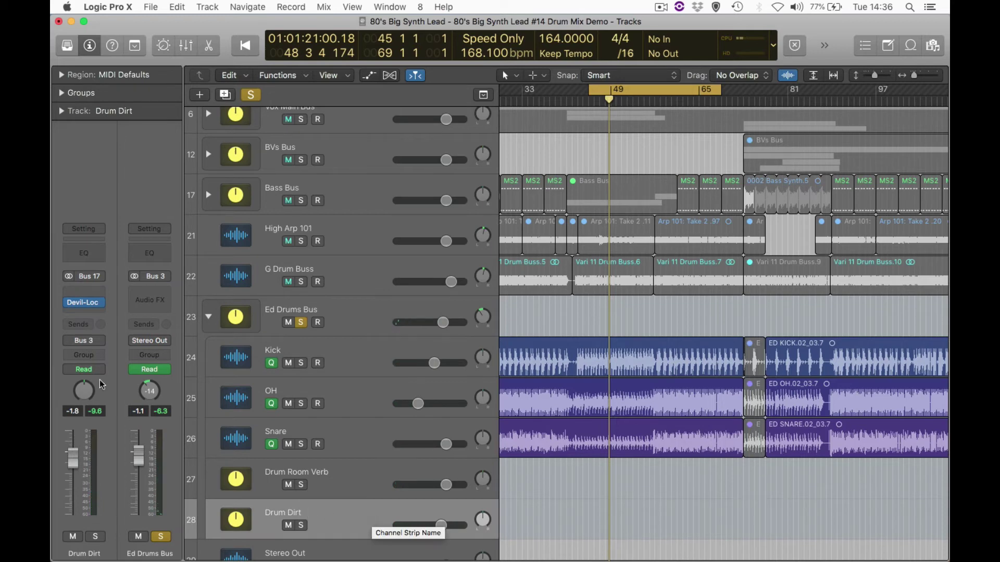
left_click(83, 304)
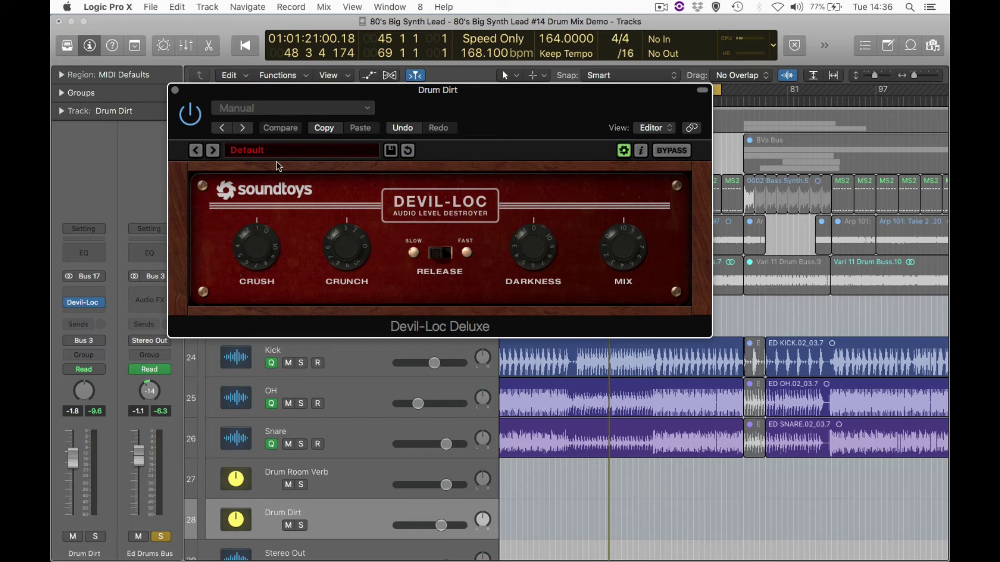
left_click(176, 92)
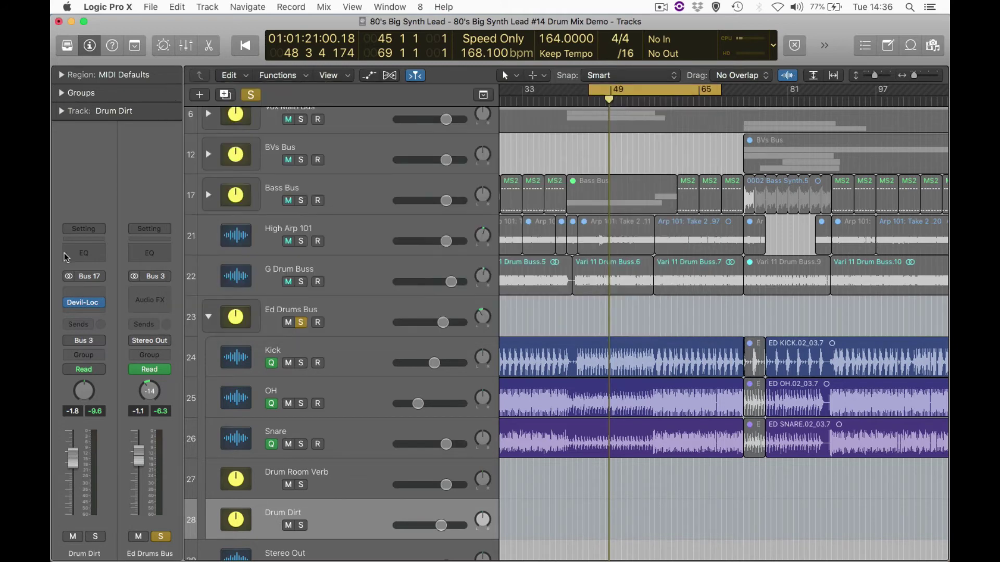
left_click(101, 292)
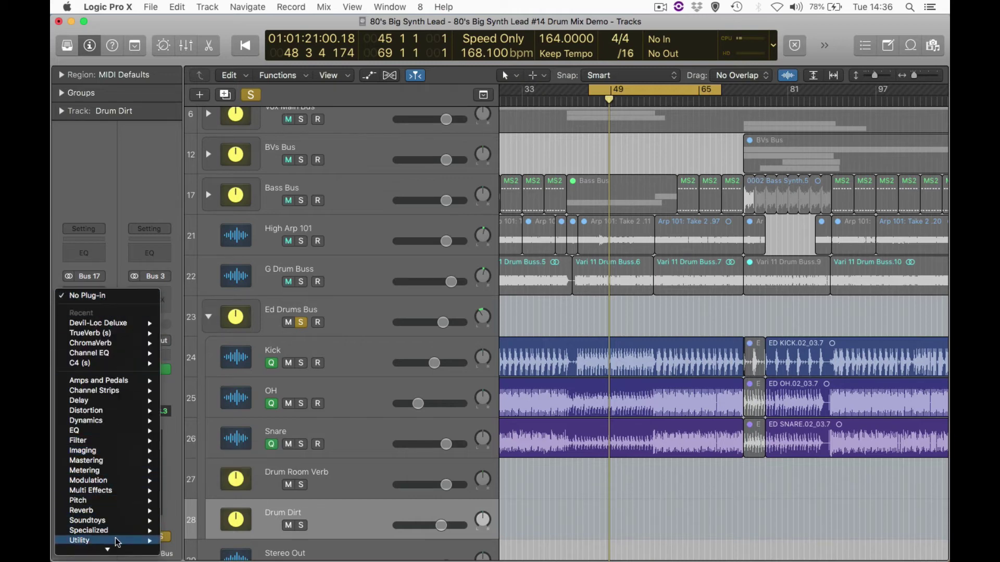
mouse_move(116, 494)
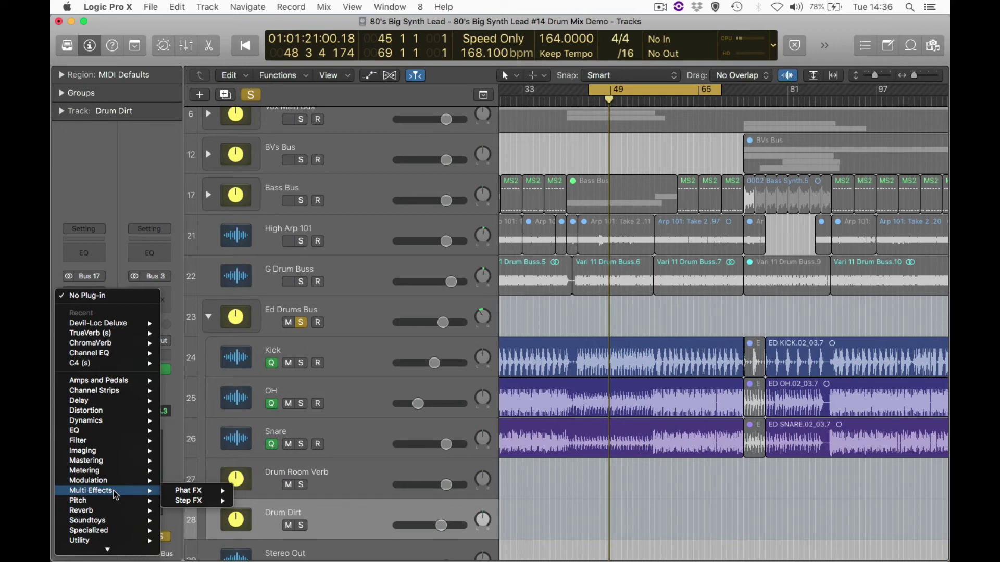
left_click(255, 493)
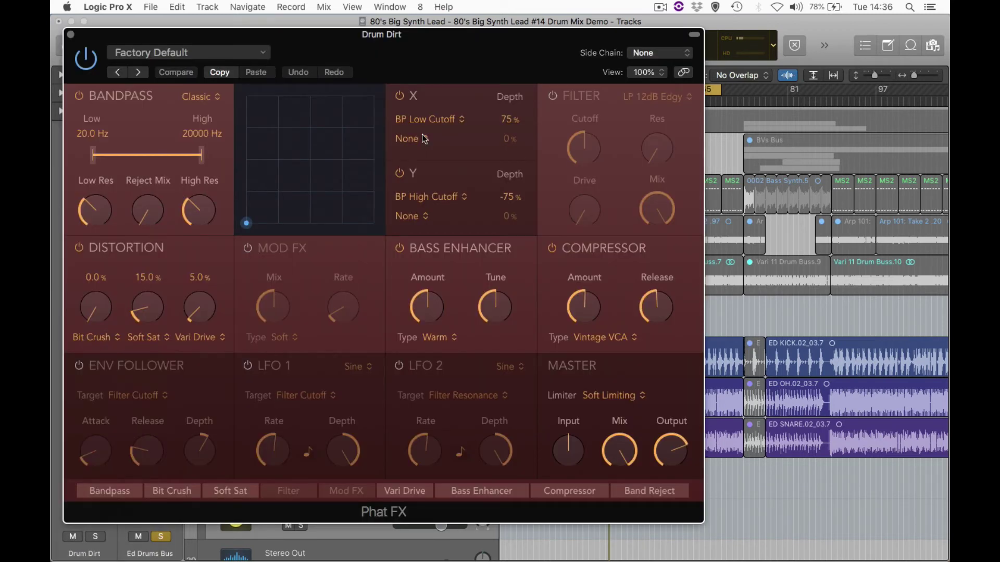
left_click_drag(443, 63, 536, 35)
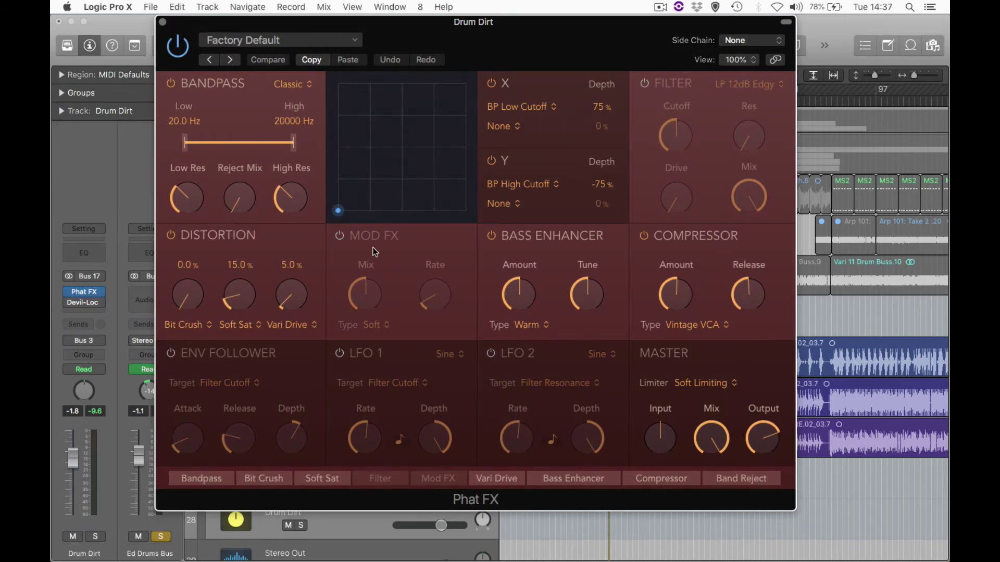
Raise Phat FX's compressor amount, lower its release, and set Soft Sat to 19.1% and Vari Drive to 15.6% during playback.
mouse_move(517, 270)
scroll(676, 289, "down", 1)
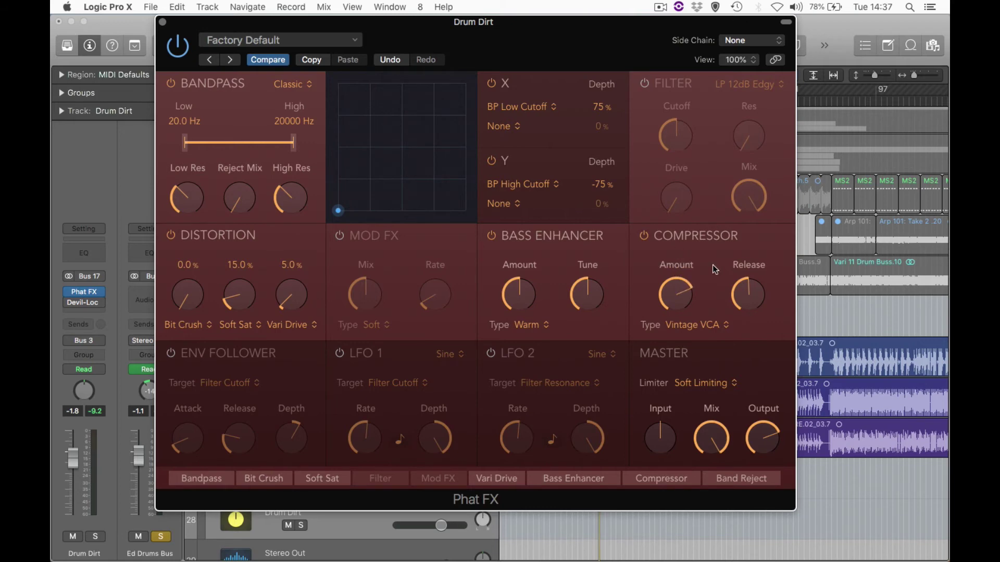
mouse_move(752, 300)
scroll(741, 301, "down", 2)
scroll(744, 293, "down", 1)
left_click_drag(299, 296, 300, 288)
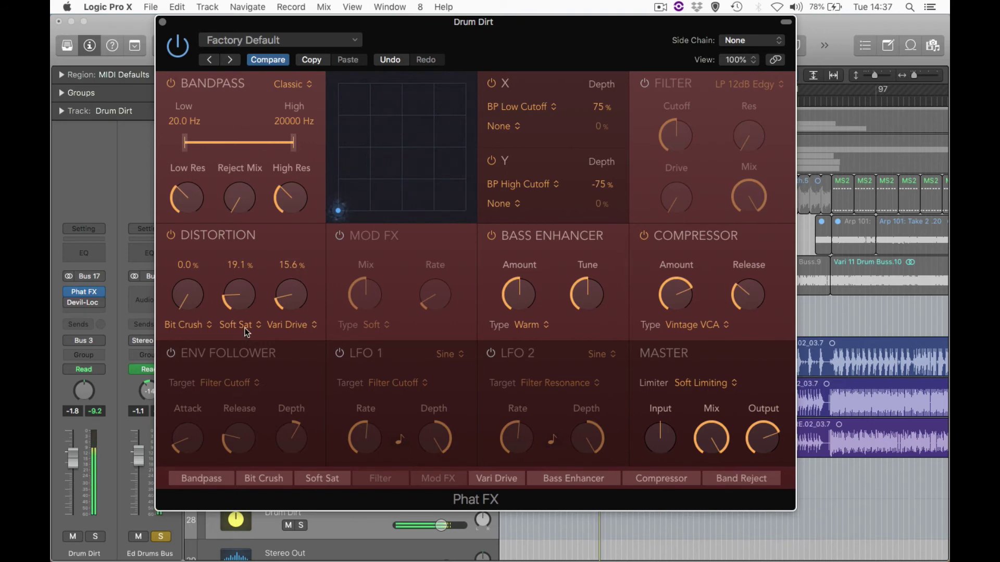
Move the Phat FX window aside and compare the drums with Drum Dirt muted and unmuted during playback.
left_click_drag(255, 22, 546, 22)
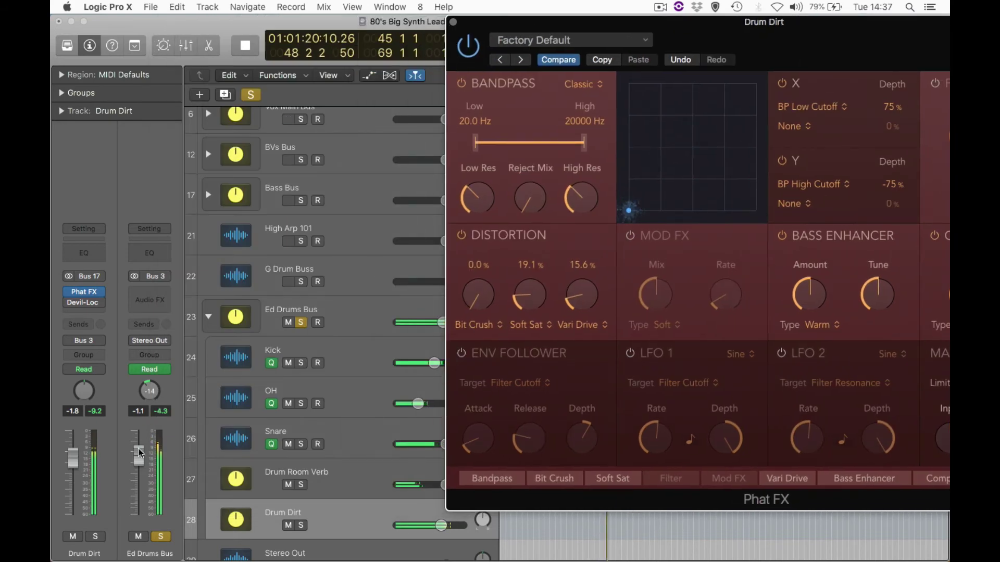
left_click(73, 536)
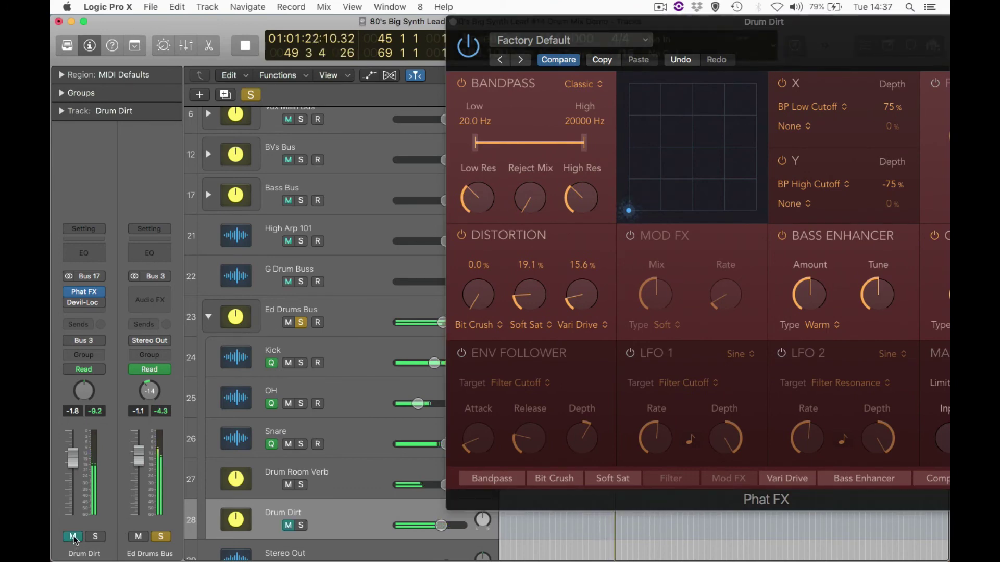
left_click(73, 537)
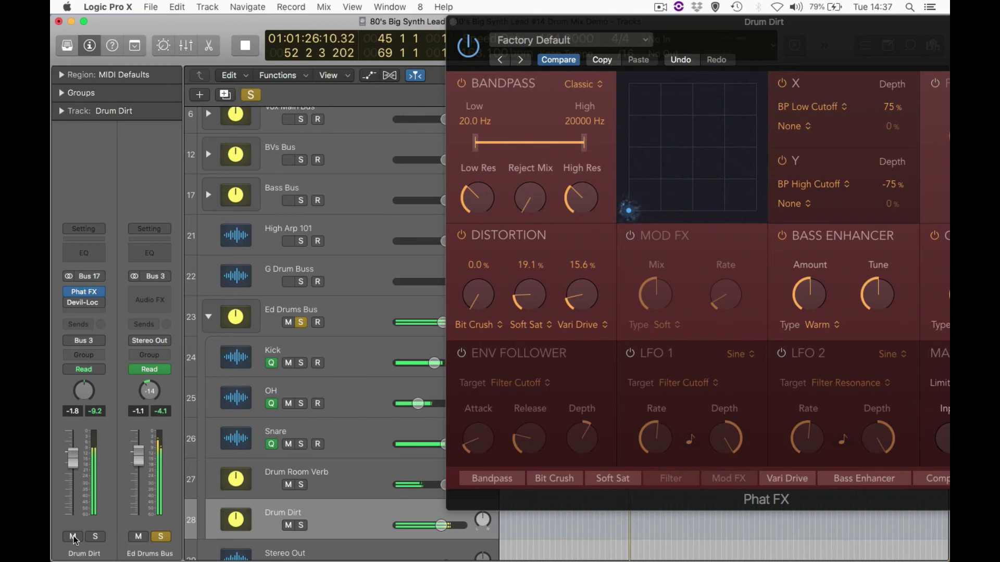
Lower the Low Res amount in Phat FX's Bandpass section while listening to the drums, and close the plug-in window.
key("space")
mouse_move(315, 546)
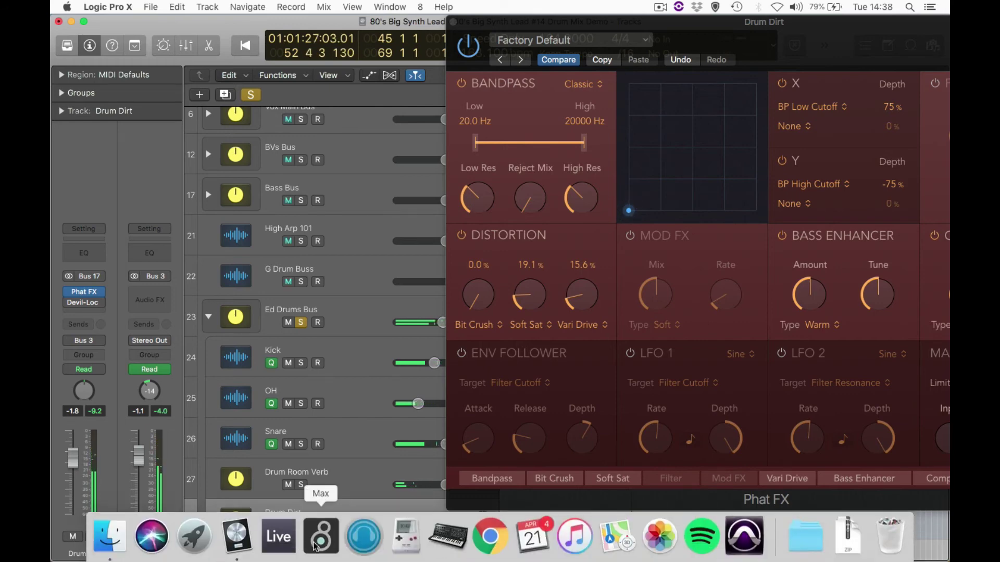
mouse_move(86, 305)
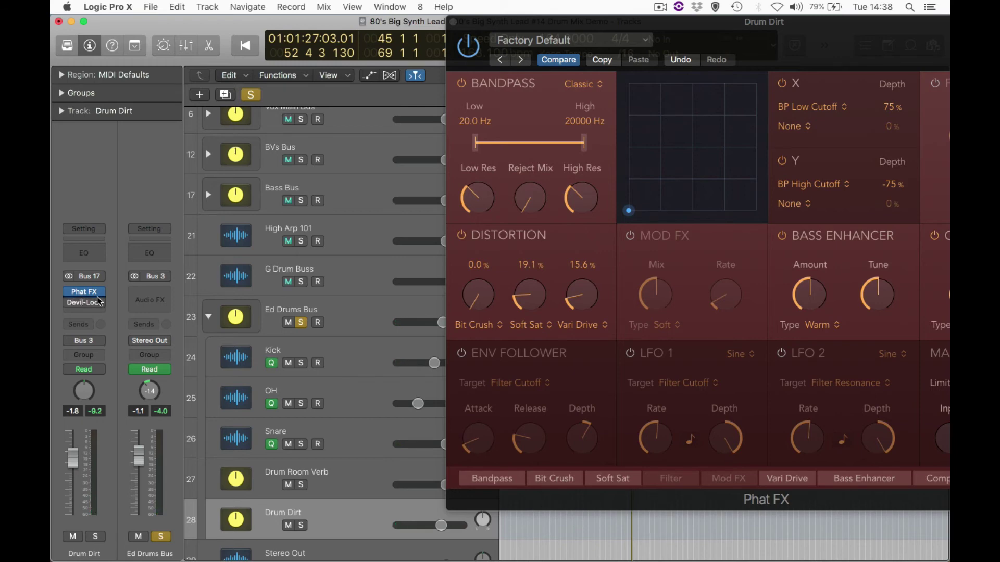
left_click_drag(808, 31, 671, 34)
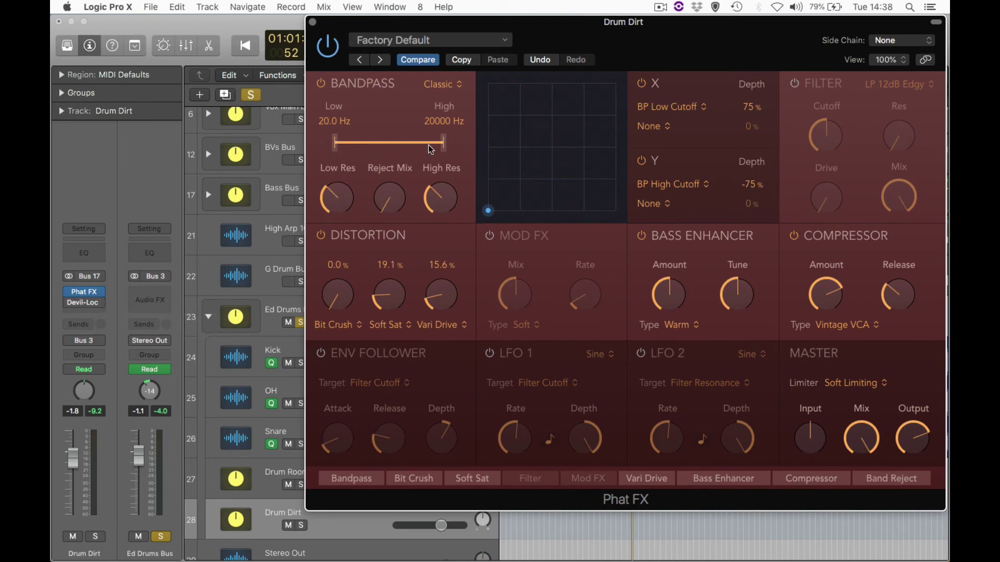
mouse_move(343, 208)
left_click_drag(349, 200, 351, 223)
key("space")
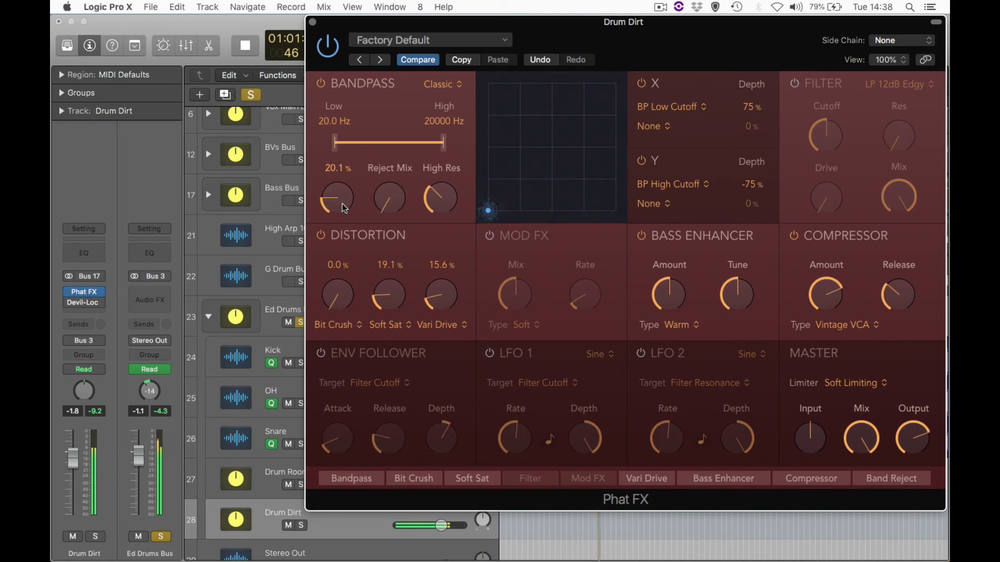
left_click_drag(343, 205, 334, 152)
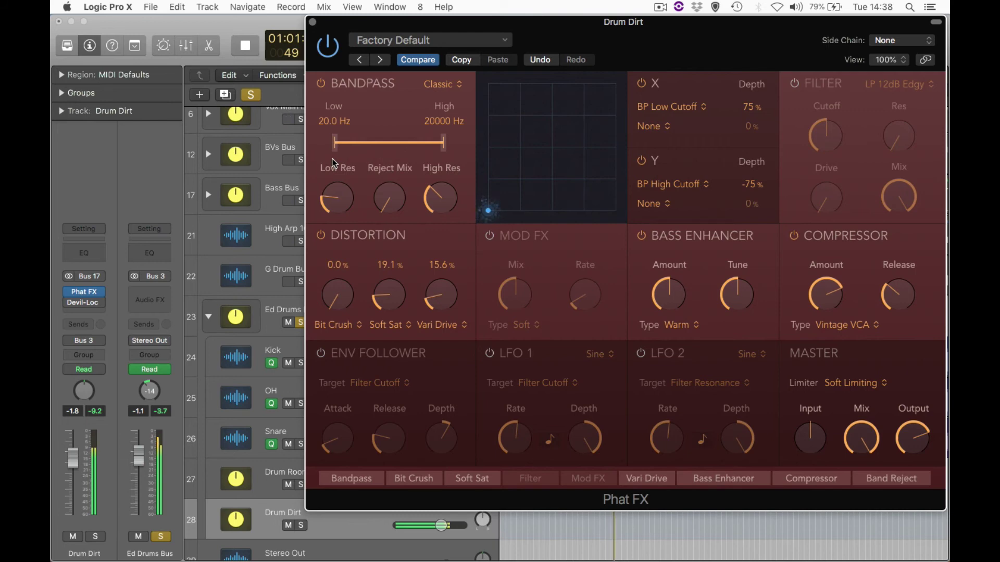
left_click(312, 21)
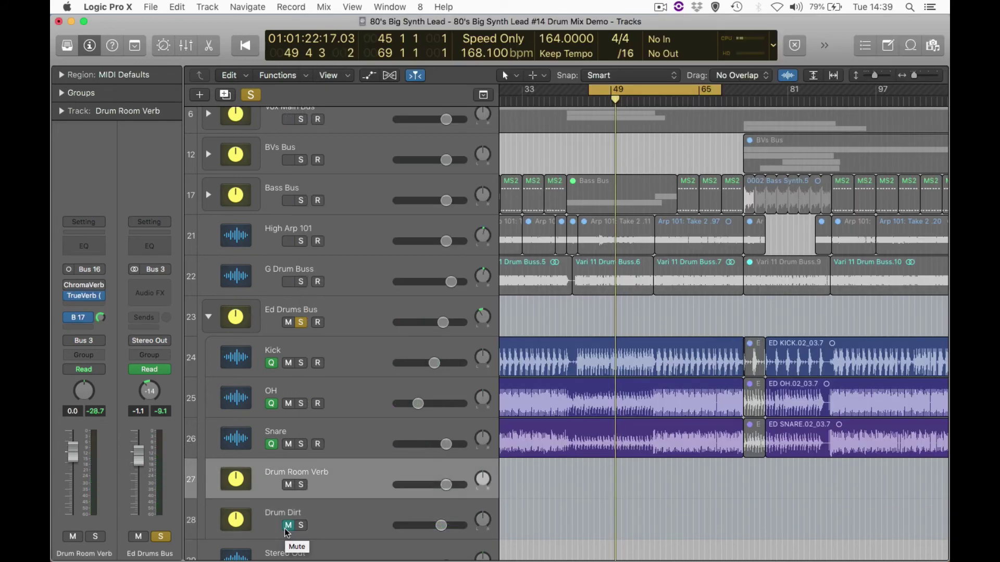
Unmute Drum Dirt during playback, lower its volume to -10.8 dB, and stop playback with the Drum Dirt track selected.
key("space")
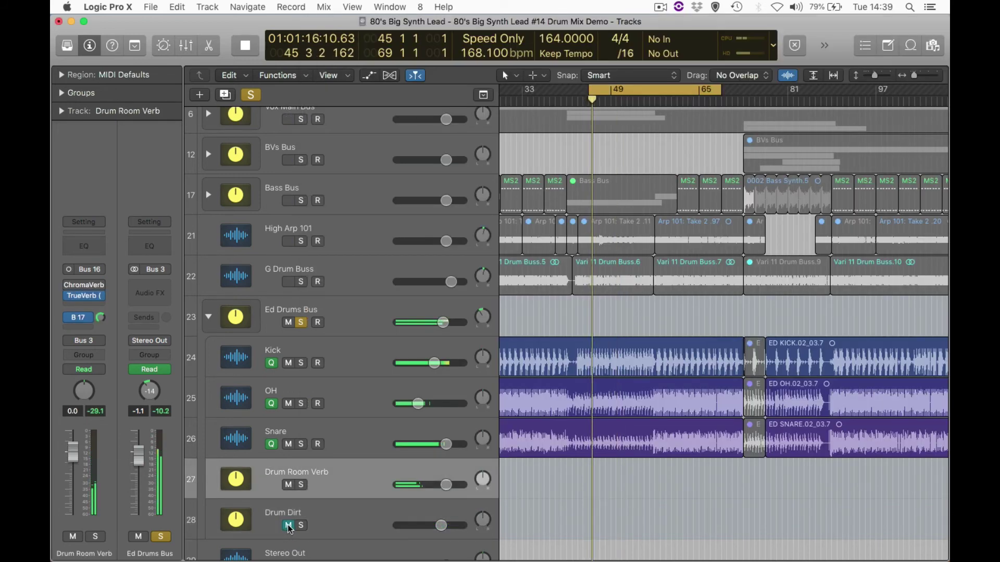
left_click(287, 525)
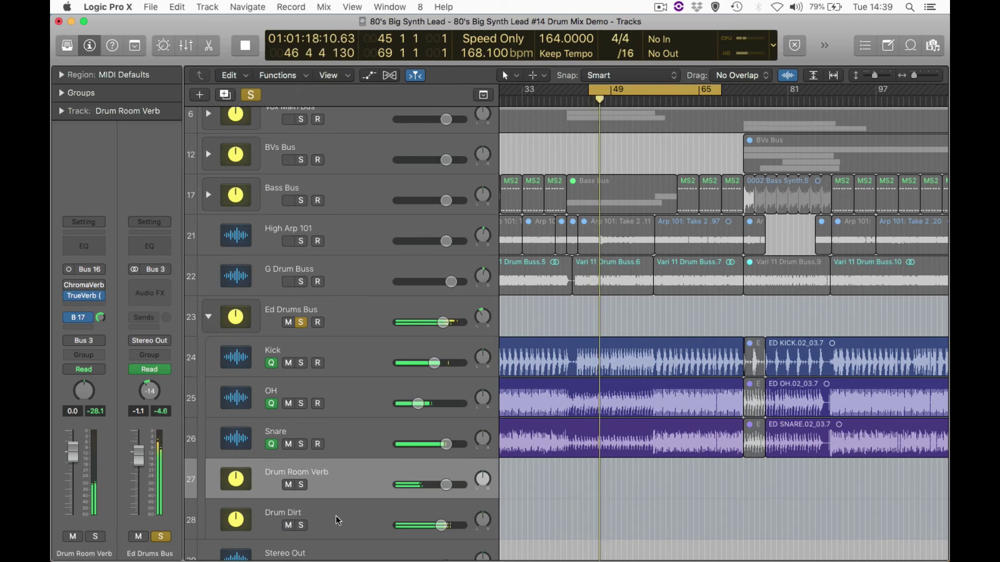
left_click_drag(441, 525, 422, 525)
key("space")
left_click(351, 526)
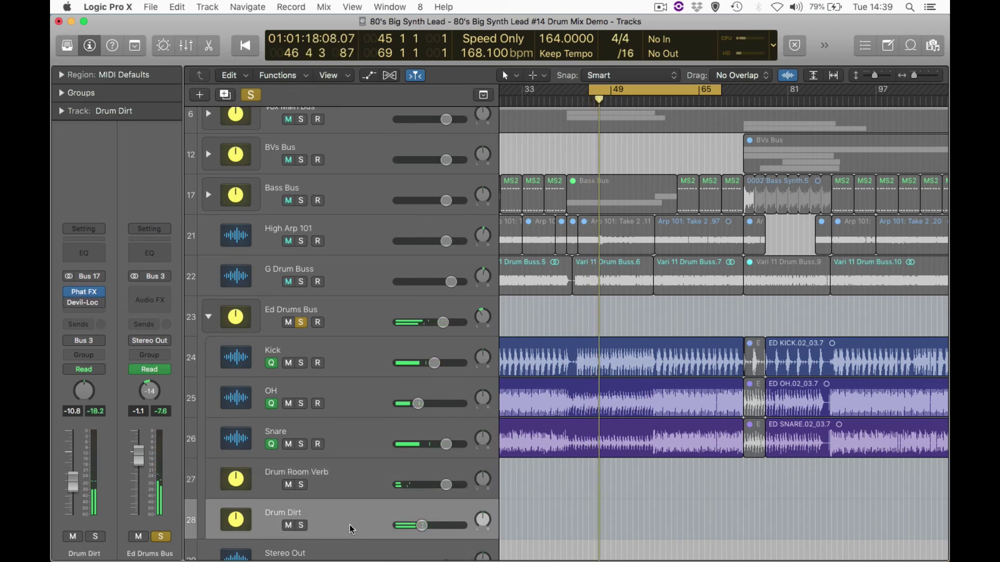
Change Phat FX's Vari Drive distortion to Tube on Drum Dirt and set its amount to 57.8% during playback.
left_click(84, 291)
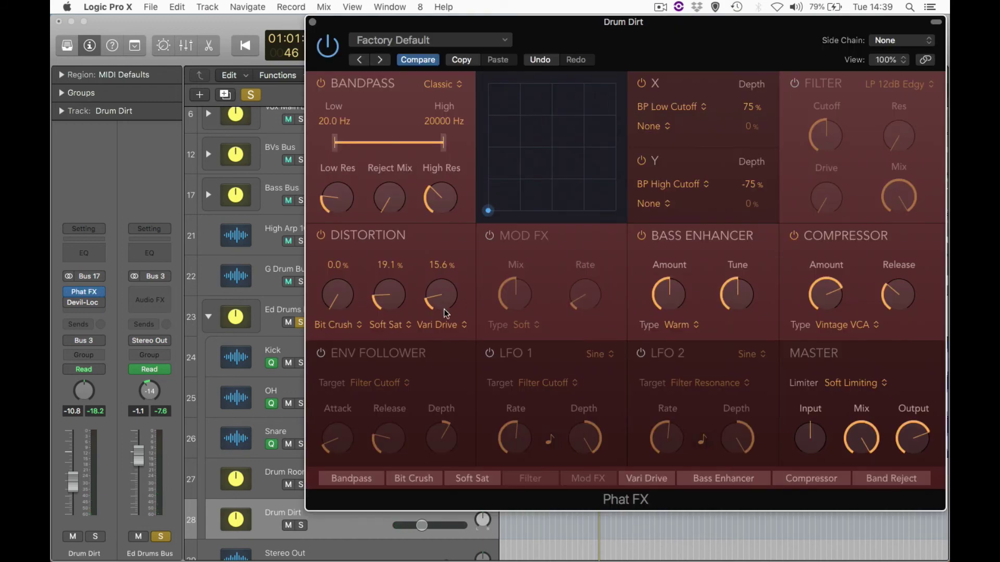
left_click(446, 326)
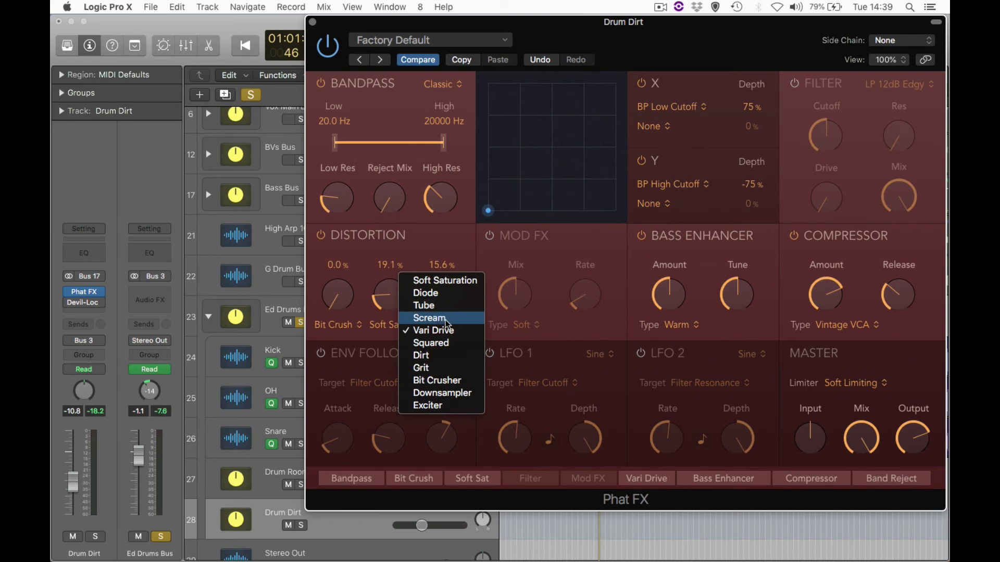
left_click(442, 307)
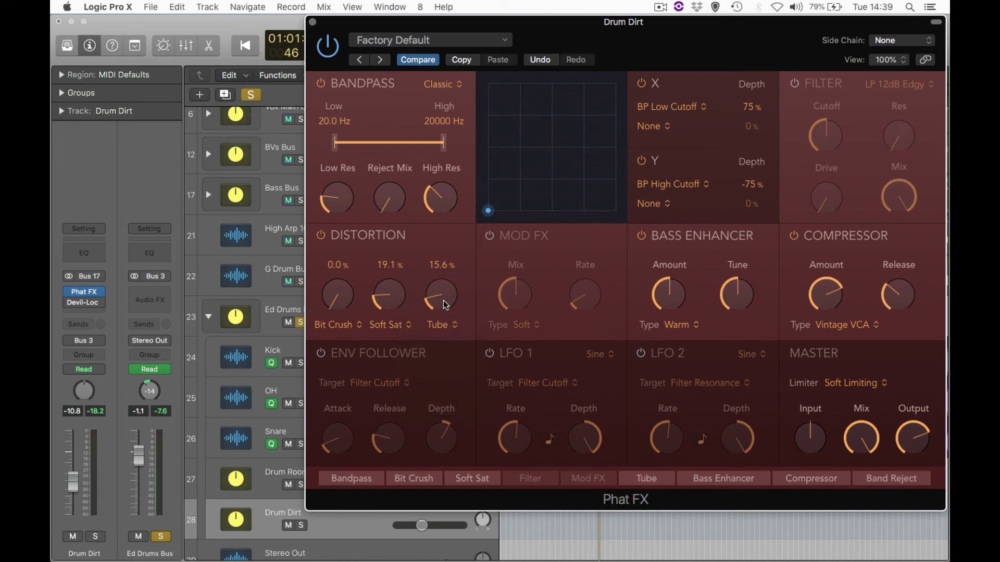
key("space")
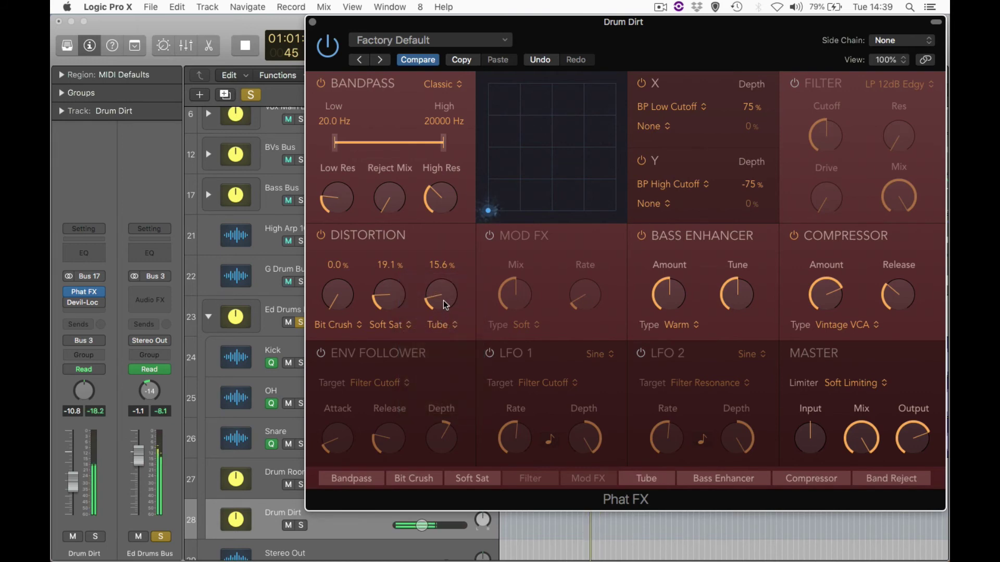
left_click_drag(443, 301, 436, 216)
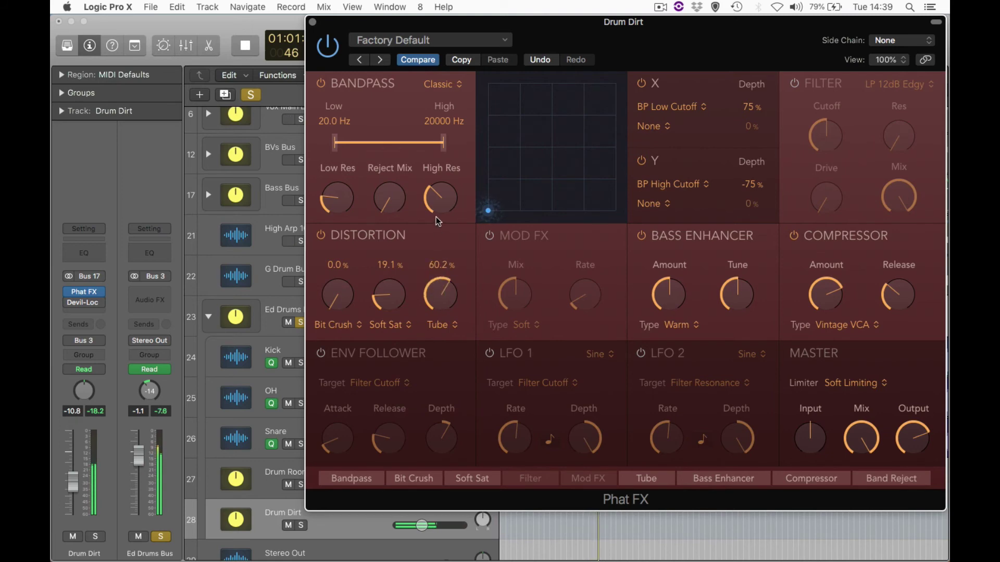
left_click_drag(442, 274, 447, 309)
key("space")
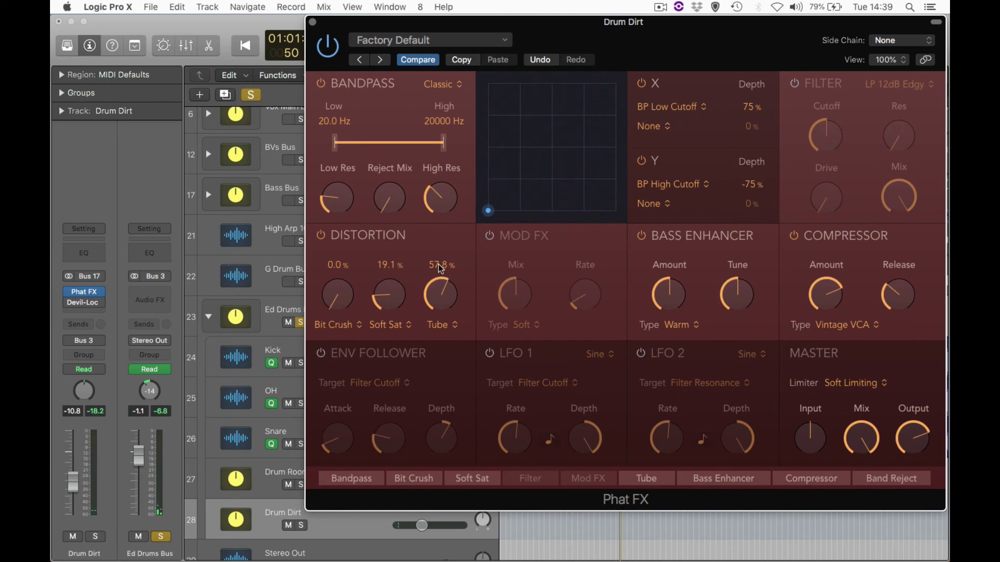
Play the full mix without solo and compare the drums with Drum Room Verb and Drum Dirt muted and unmuted.
key("space")
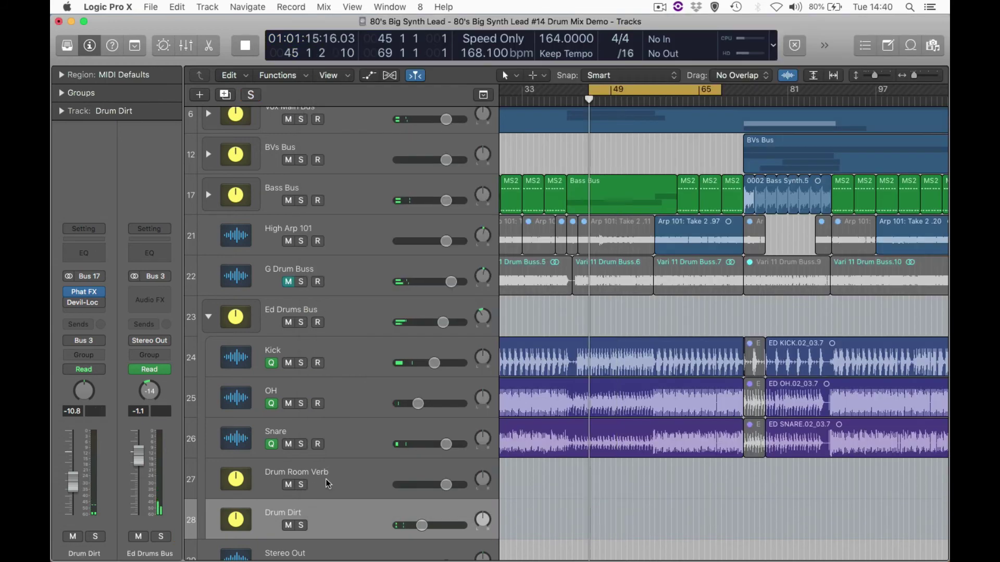
left_click(288, 486)
left_click(288, 525)
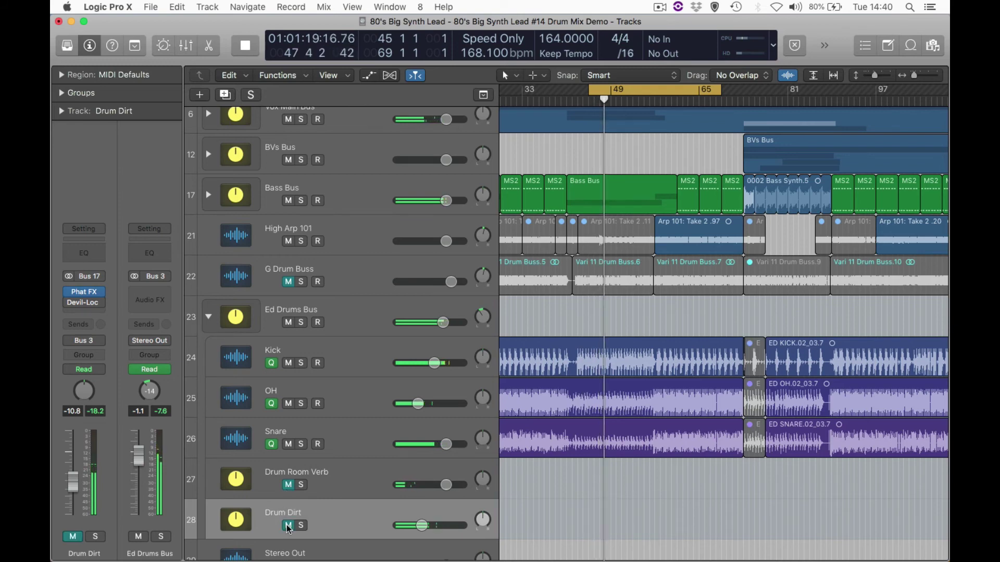
left_click(288, 526)
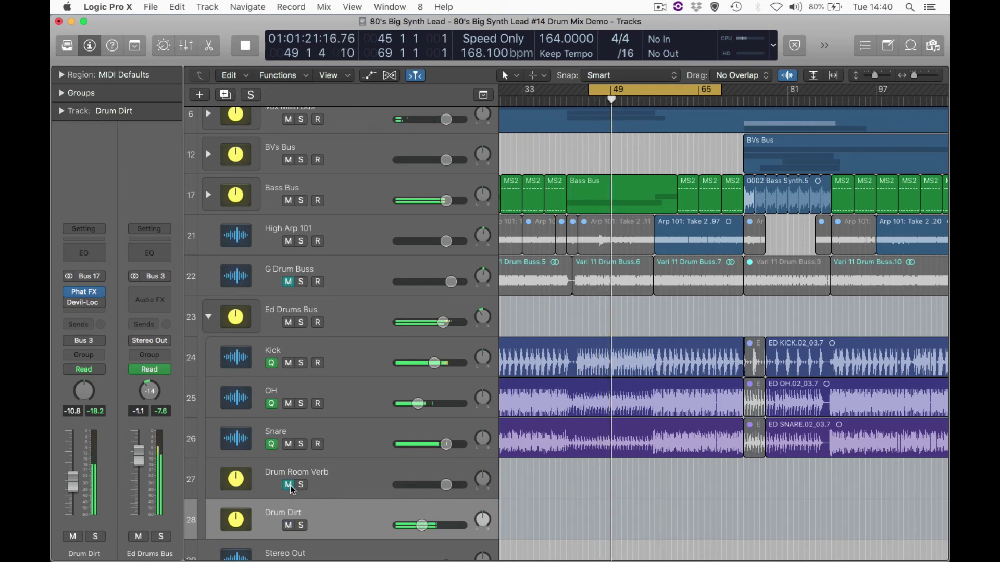
left_click(288, 486)
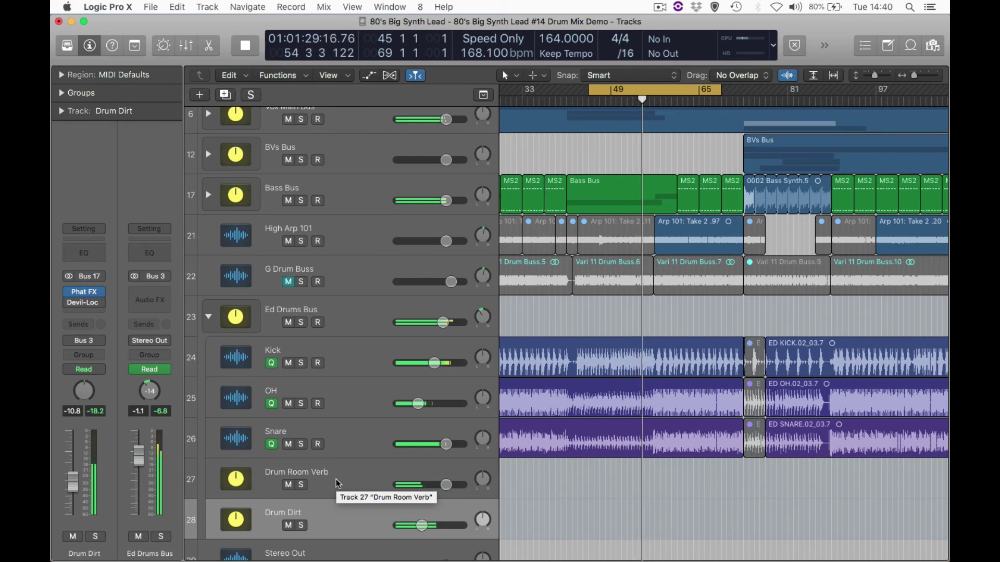
key("space")
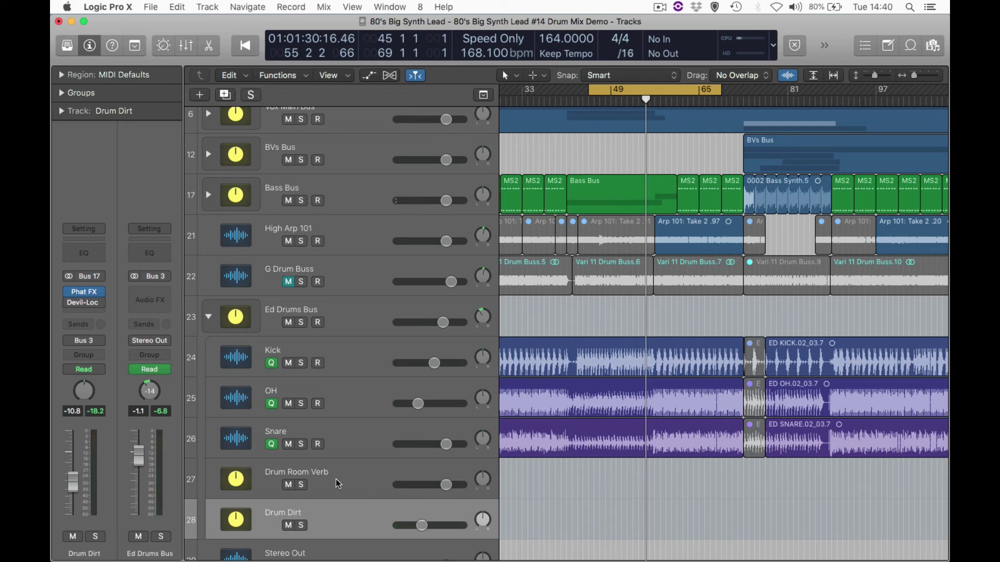
Insert a Compressor on Ed Drums Bus using the Studio FET model, with auto release off and release at 14.0 ms.
left_click(353, 319)
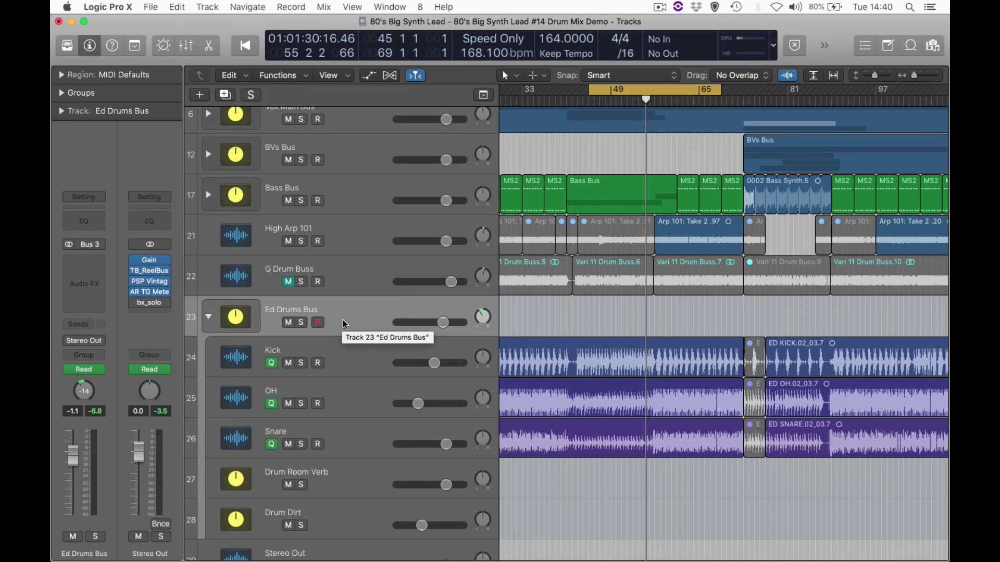
left_click(100, 268)
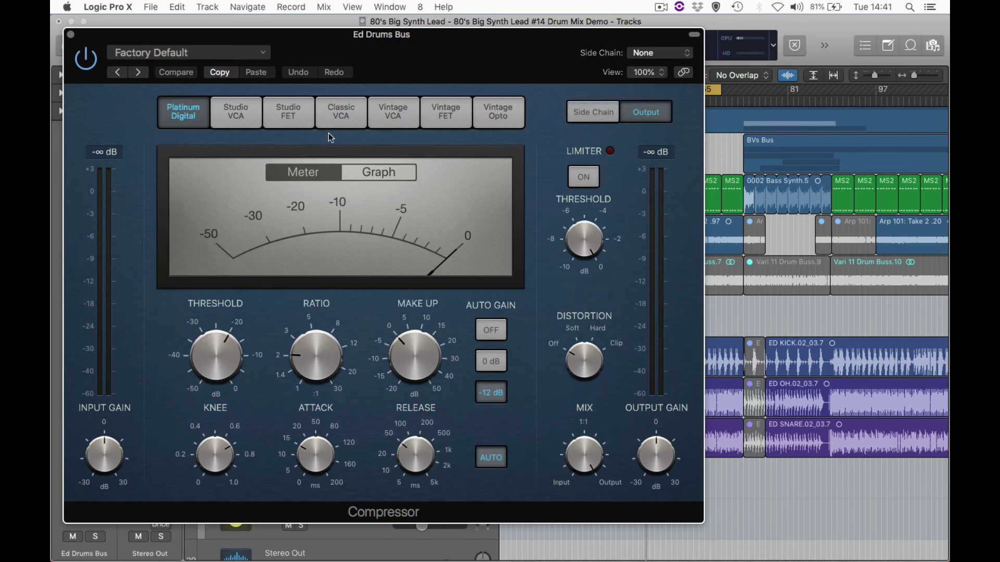
left_click(293, 123)
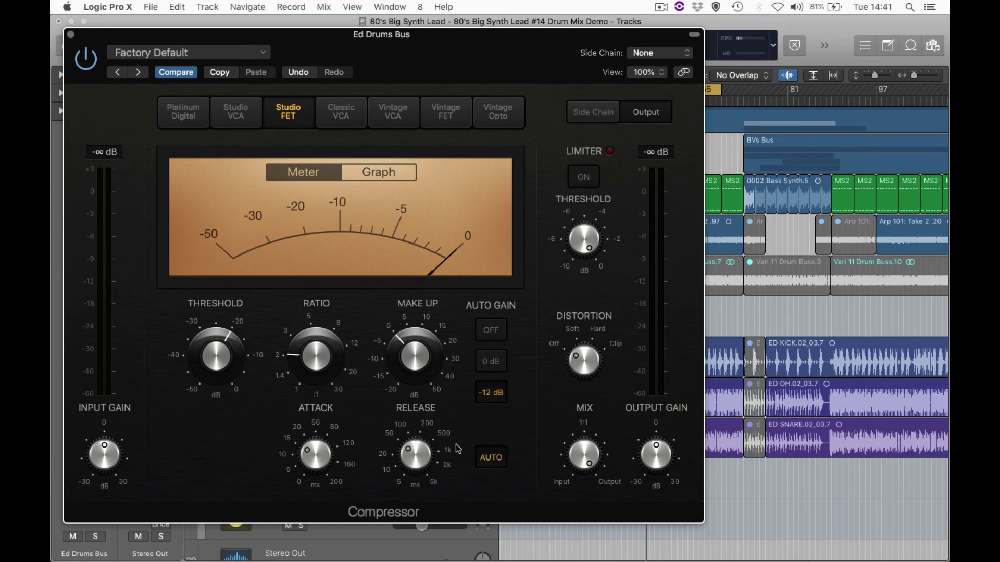
left_click(491, 458)
left_click_drag(408, 464, 402, 485)
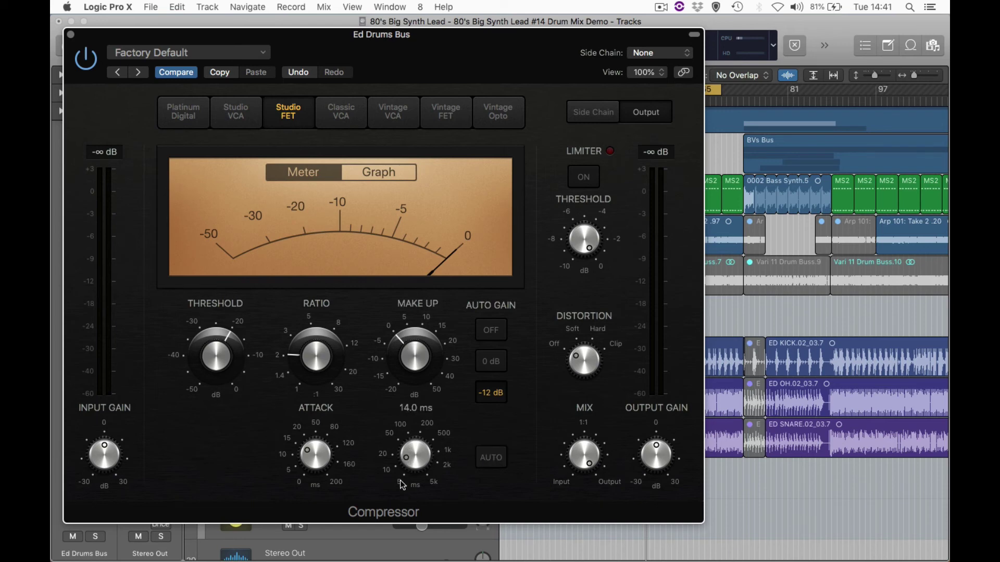
Set the Ed Drums Bus compressor's distortion to Soft and turn Auto Gain off.
left_click(319, 457)
left_click(573, 342)
mouse_move(305, 361)
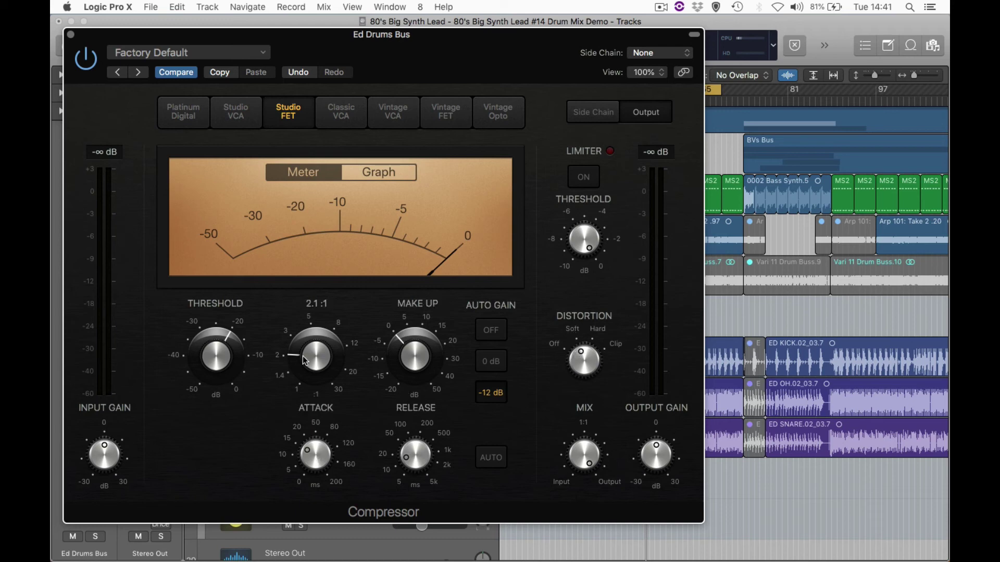
left_click(498, 330)
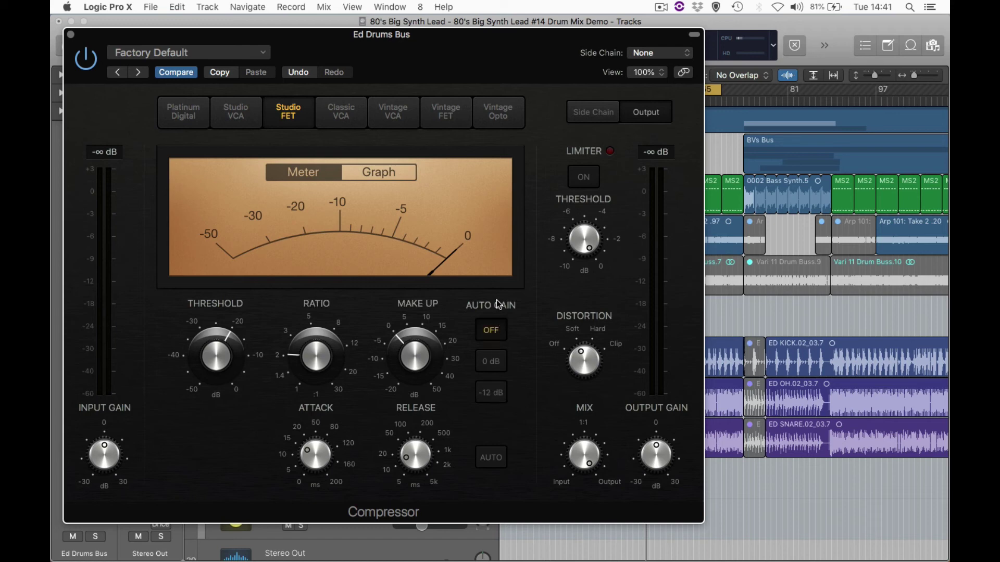
mouse_move(422, 319)
mouse_move(398, 401)
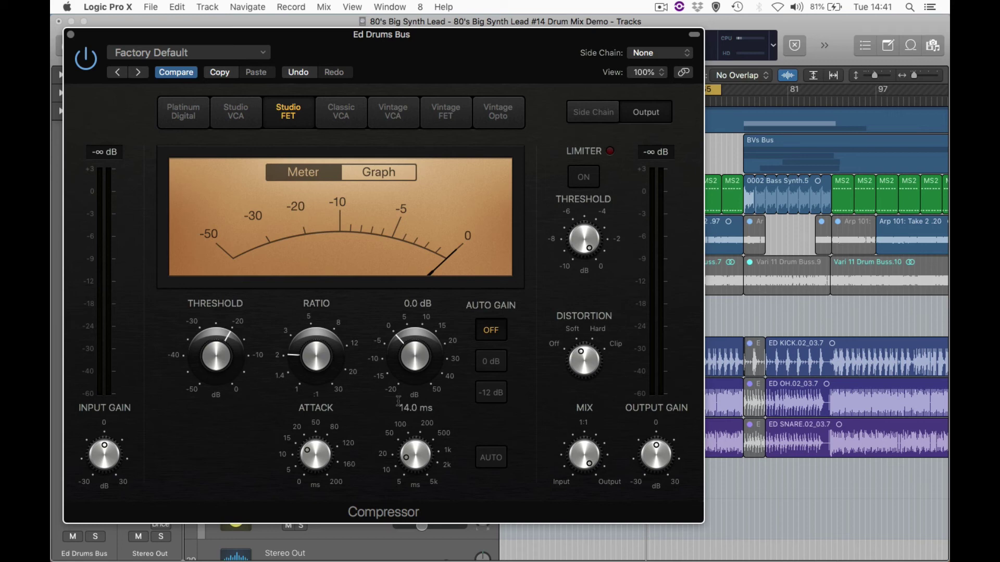
Raise the Ed Drums Bus compressor's threshold fully, and bring it down during playback to just above -20 dB of light compression.
left_click_drag(216, 359, 210, 271)
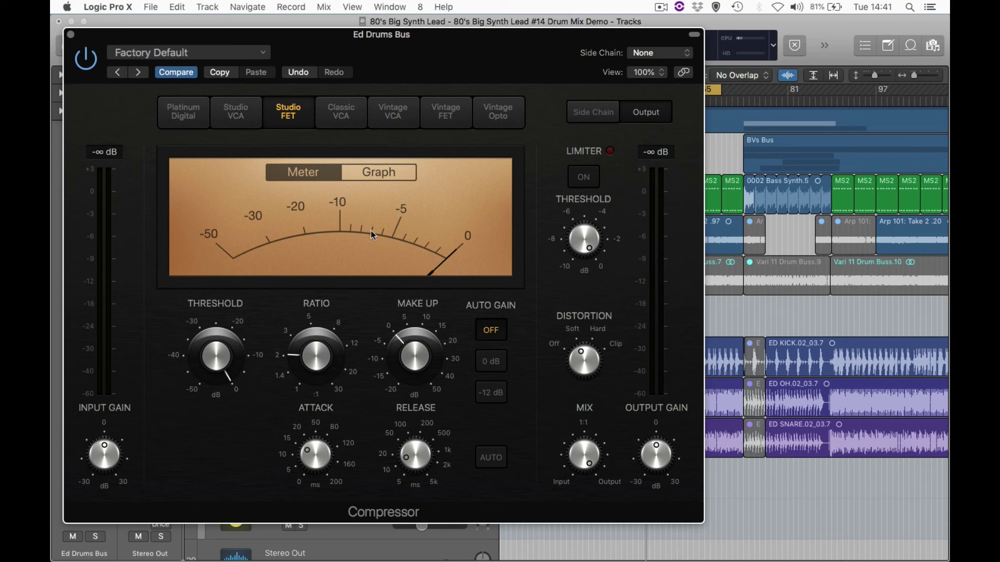
key("space")
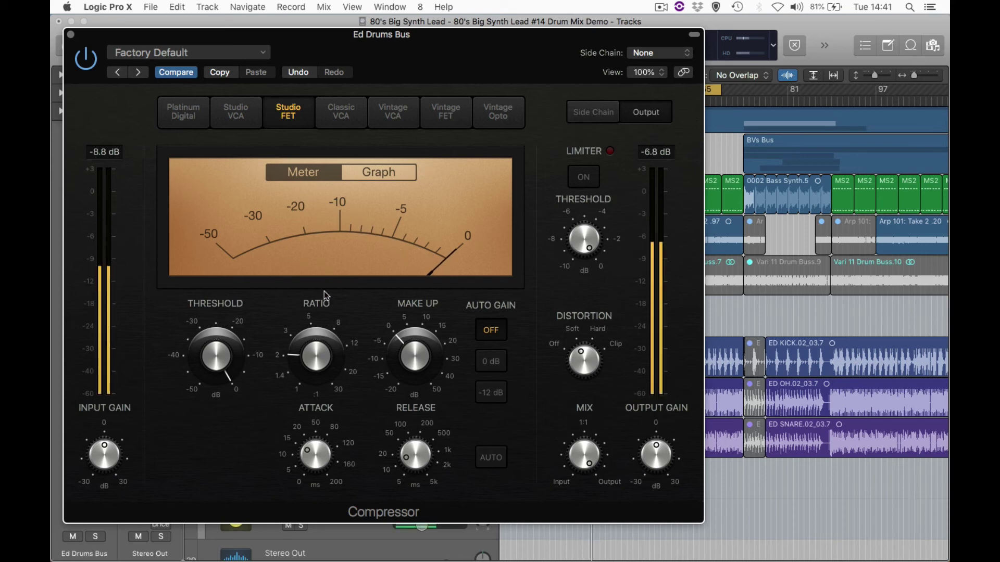
mouse_move(220, 359)
left_click_drag(220, 360, 231, 440)
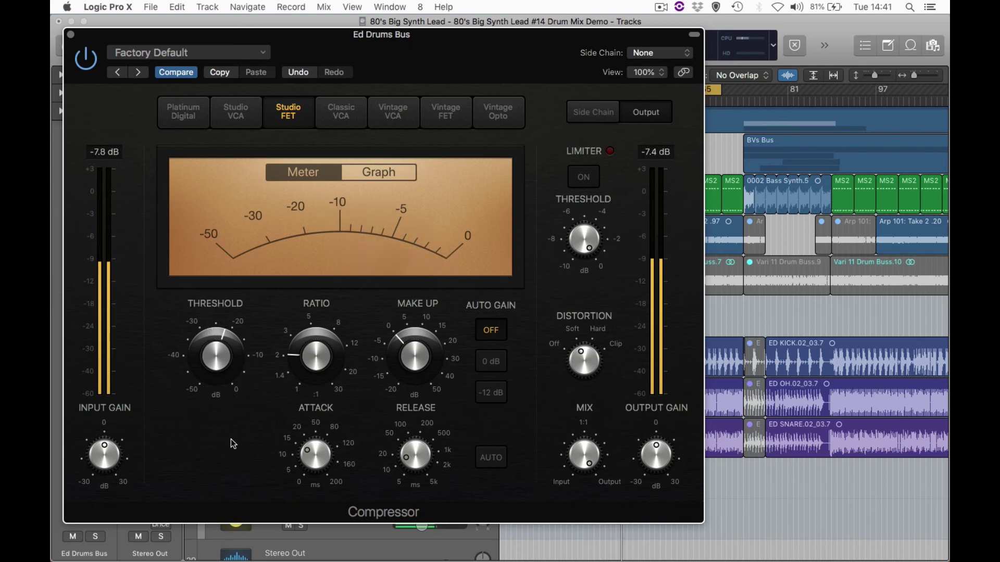
mouse_move(219, 359)
left_click_drag(219, 359, 220, 357)
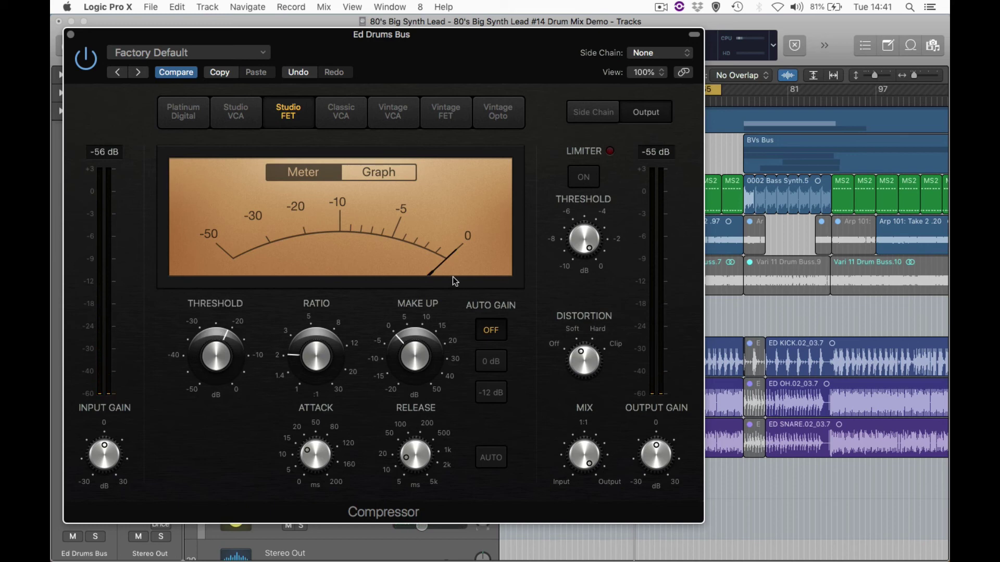
Set the compressor's make-up gain to 3.5 dB while listening to the full mix, and stop playback.
mouse_move(416, 356)
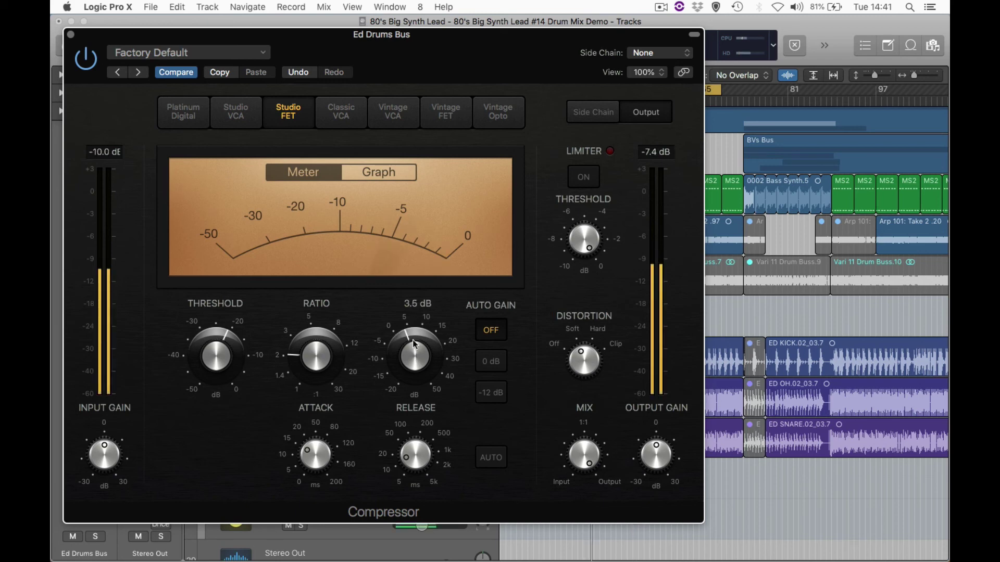
left_click_drag(417, 359, 413, 344)
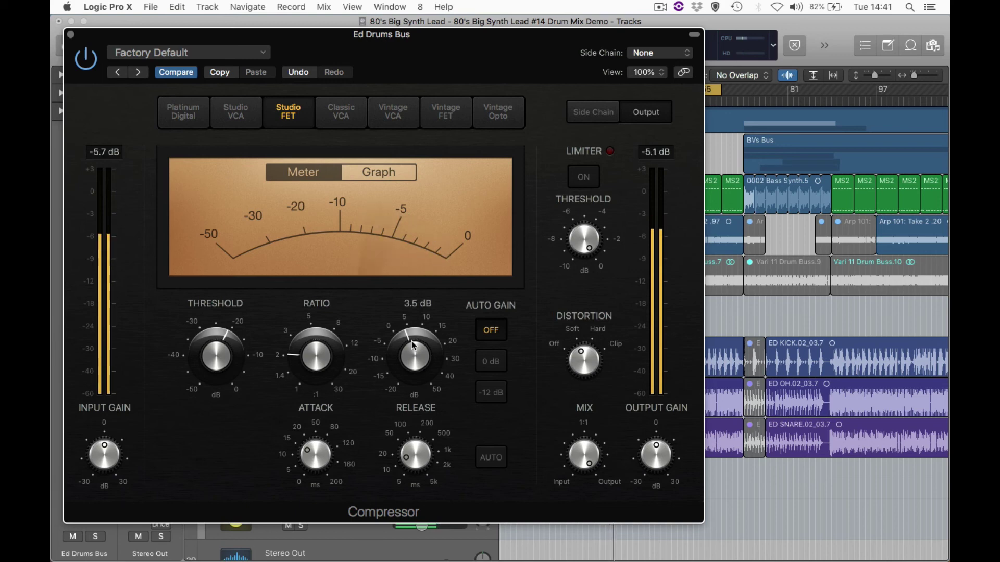
mouse_move(261, 361)
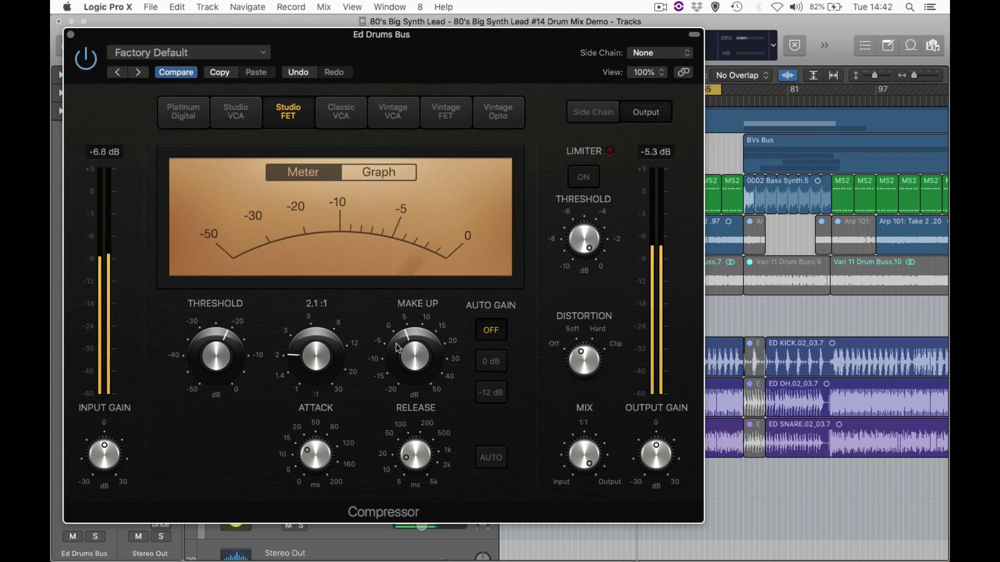
mouse_move(409, 351)
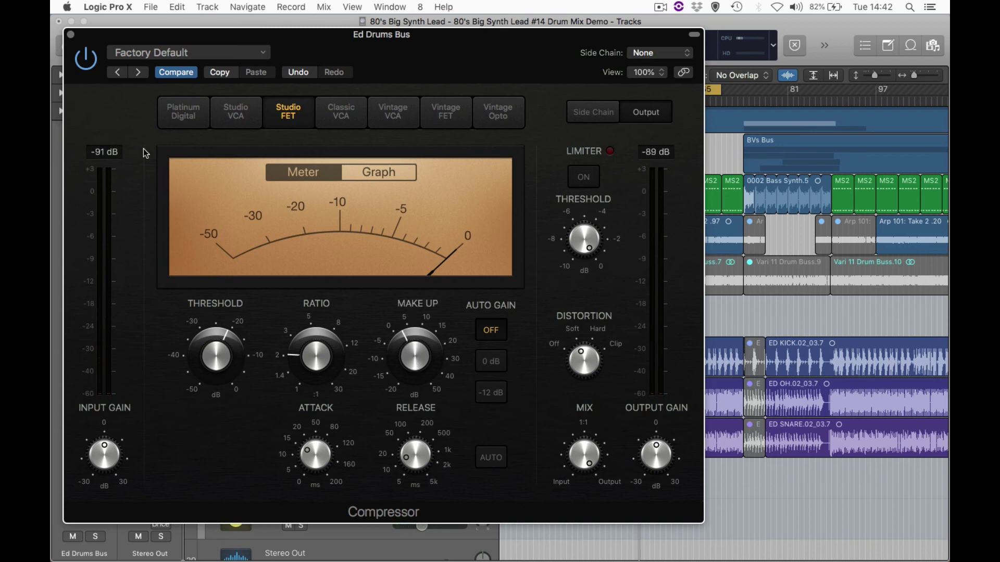
Play the full mix and compare the drums with the Ed Drums Bus compressor bypassed and active.
key("space")
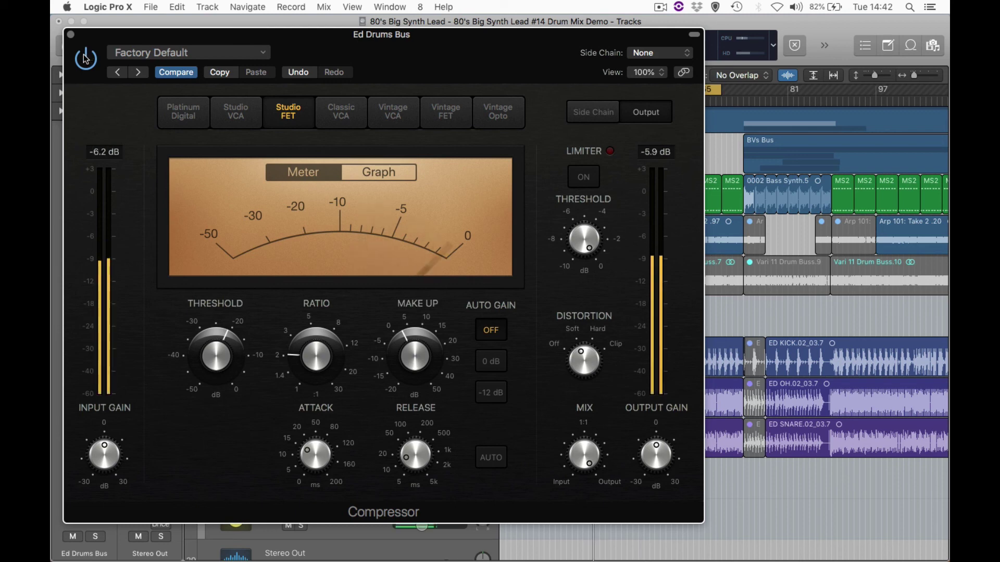
left_click(85, 58)
left_click(85, 58)
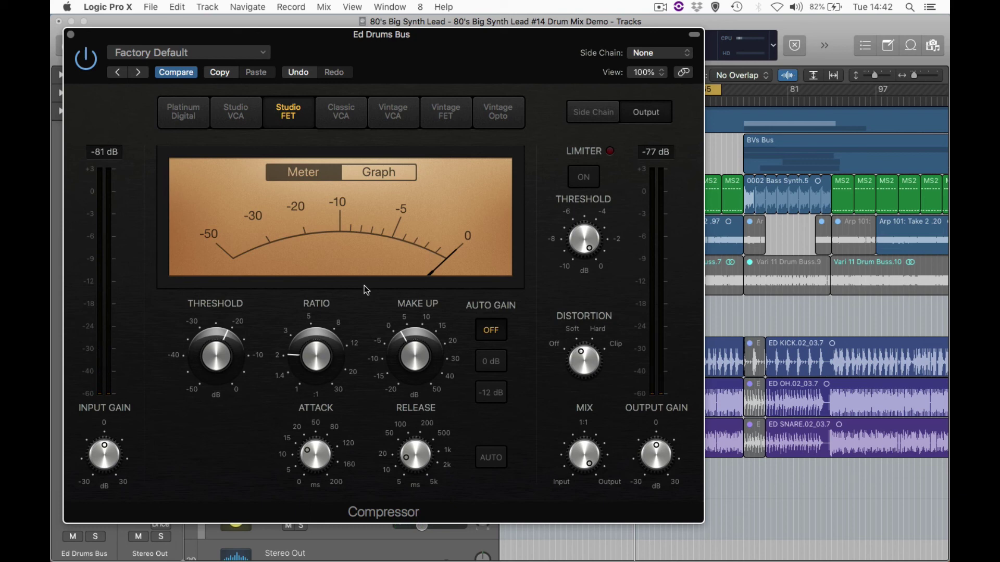
Try the Ed Drums Bus compressor's attack at 0.0 ms and 19.0 ms, settle on 16.5 ms, and close the plug-in.
mouse_move(387, 386)
left_click_drag(318, 462, 319, 487)
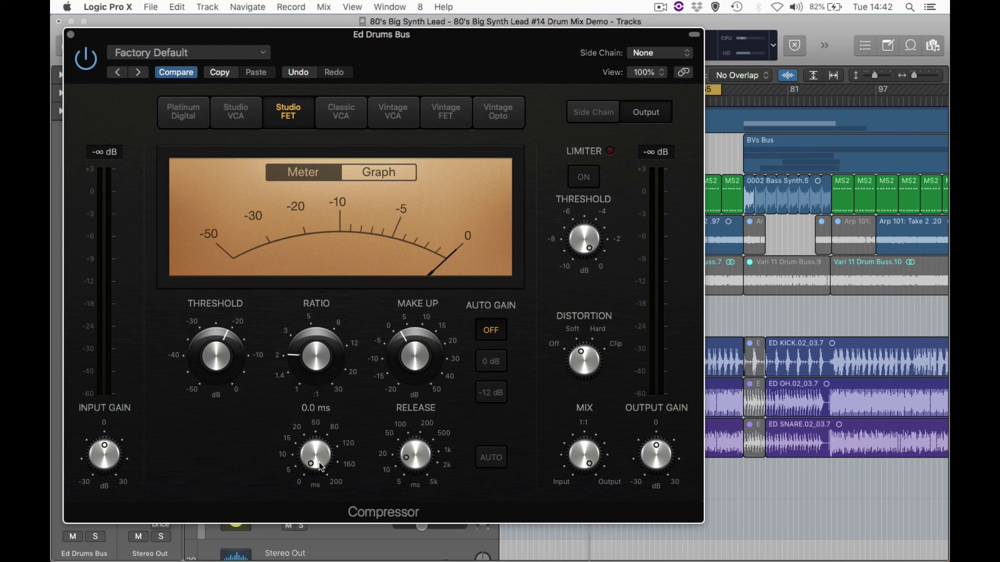
left_click_drag(321, 467, 313, 418)
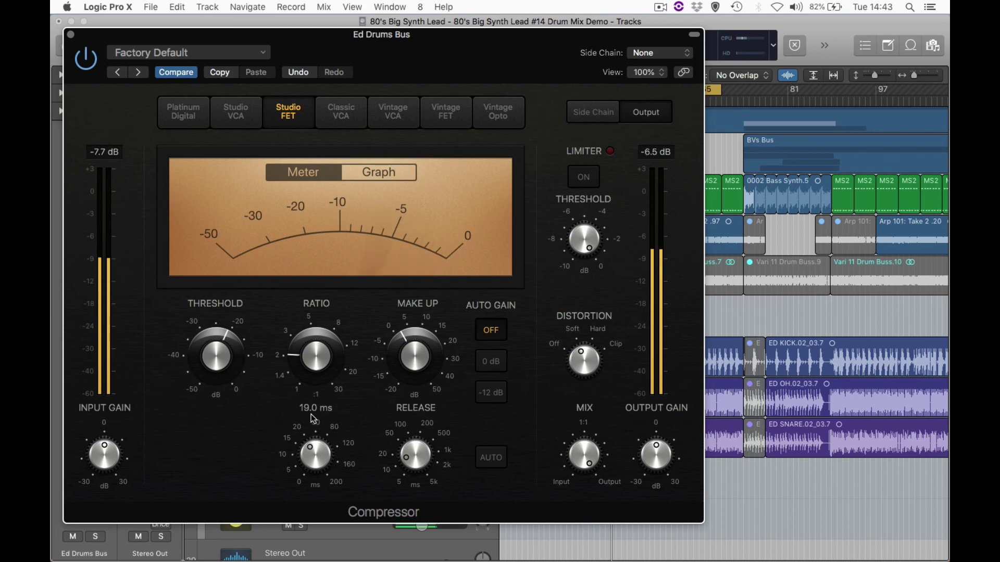
left_click_drag(311, 417, 310, 471)
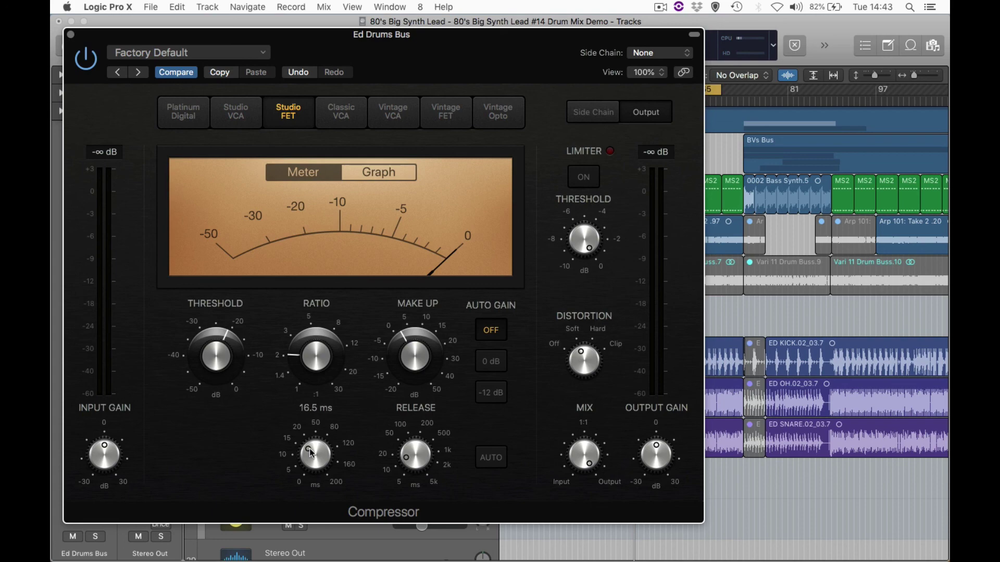
left_click(71, 34)
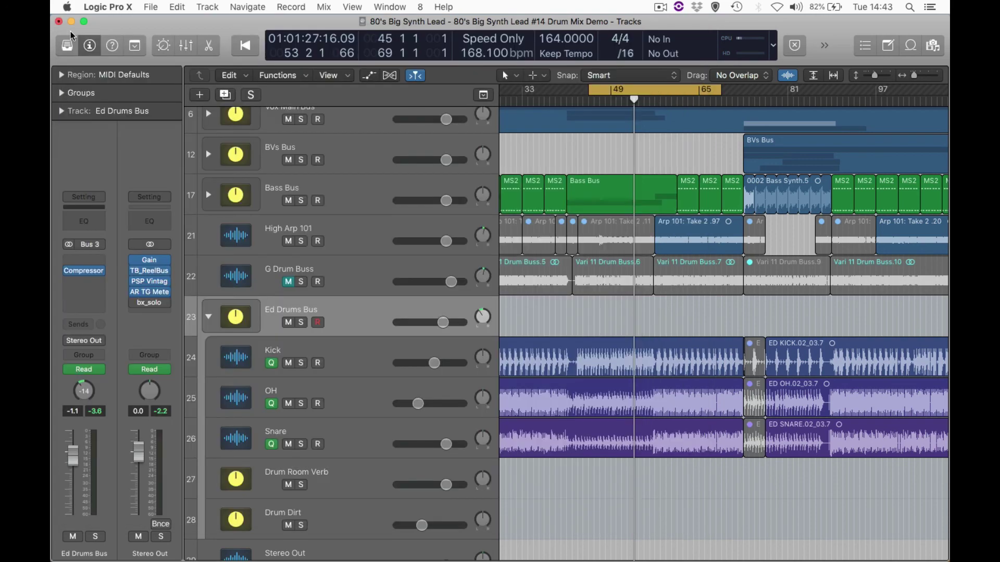
Review the Channel EQ curves on Kick and OH, and the effect chains on Drum Room Verb, Drum Dirt and Ed Drums Bus.
left_click(368, 348)
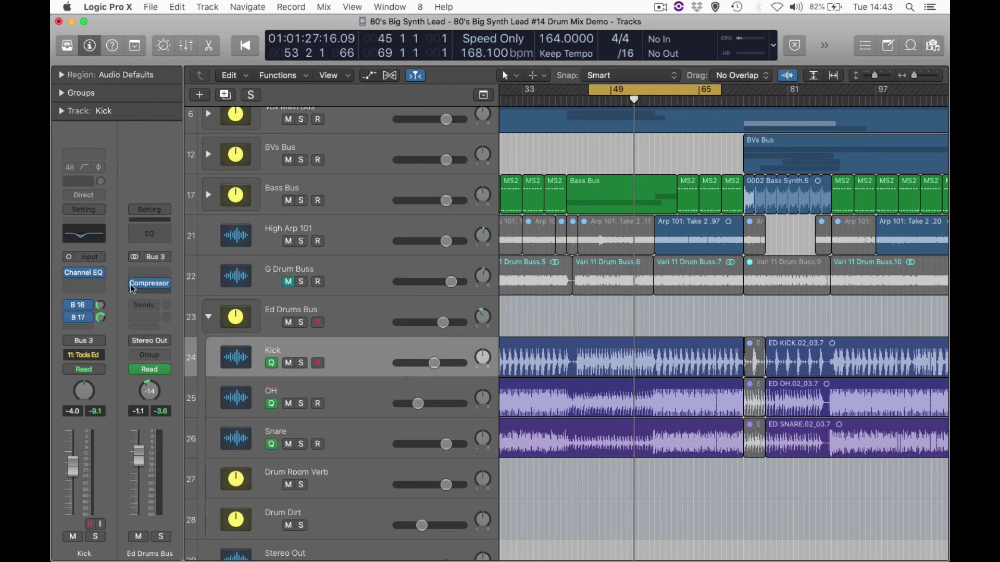
left_click(363, 397)
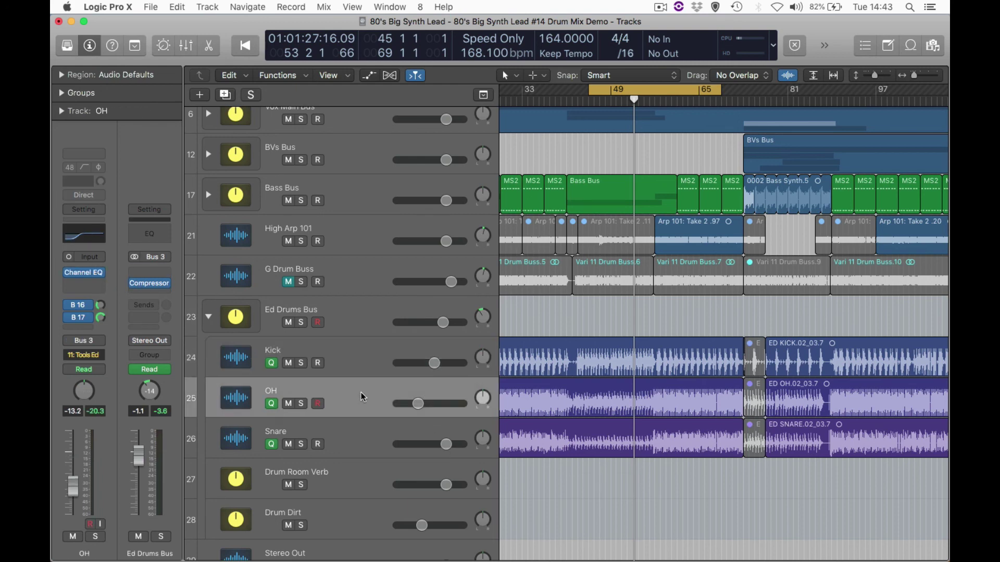
left_click(366, 358)
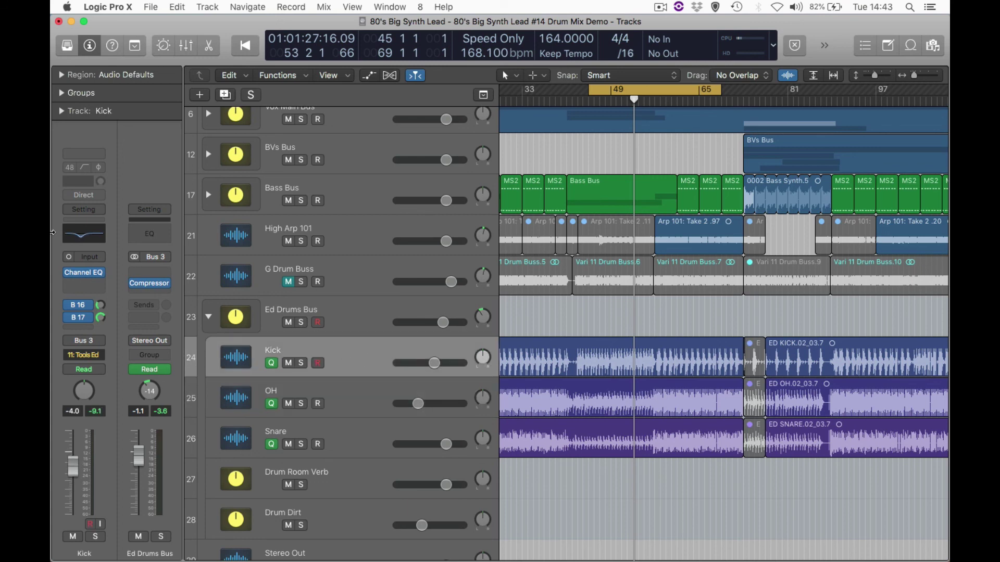
left_click(85, 235)
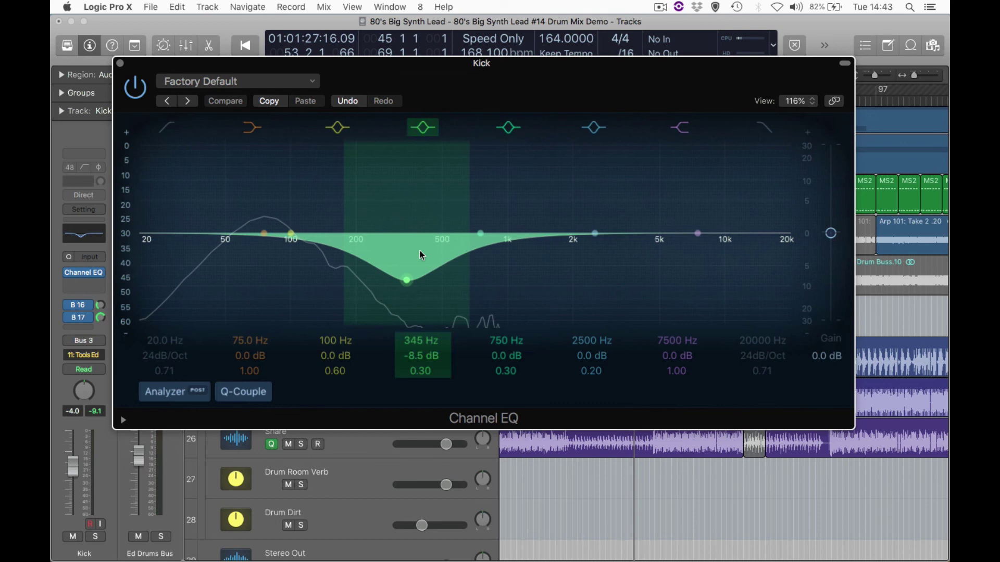
left_click(119, 63)
left_click(352, 395)
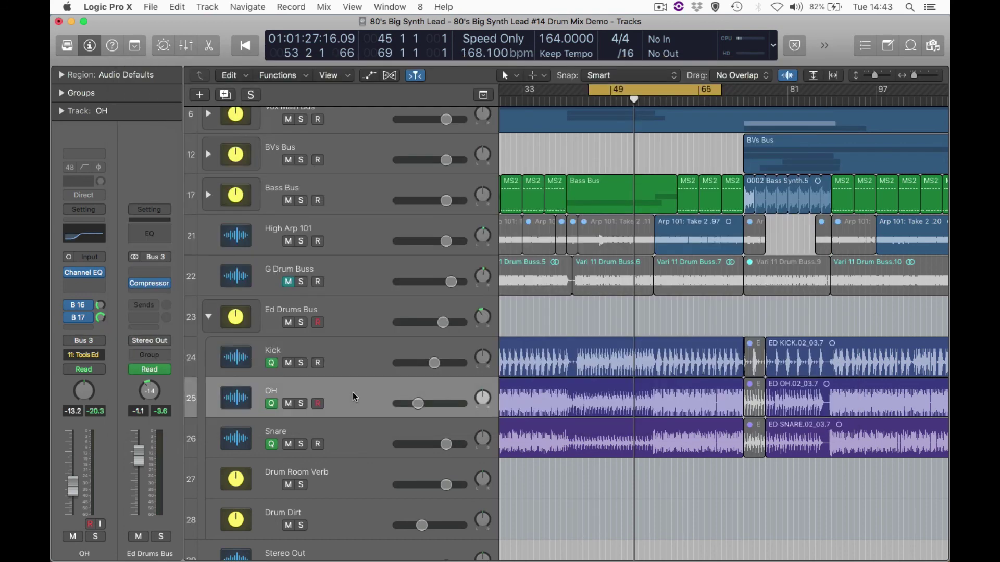
left_click(84, 234)
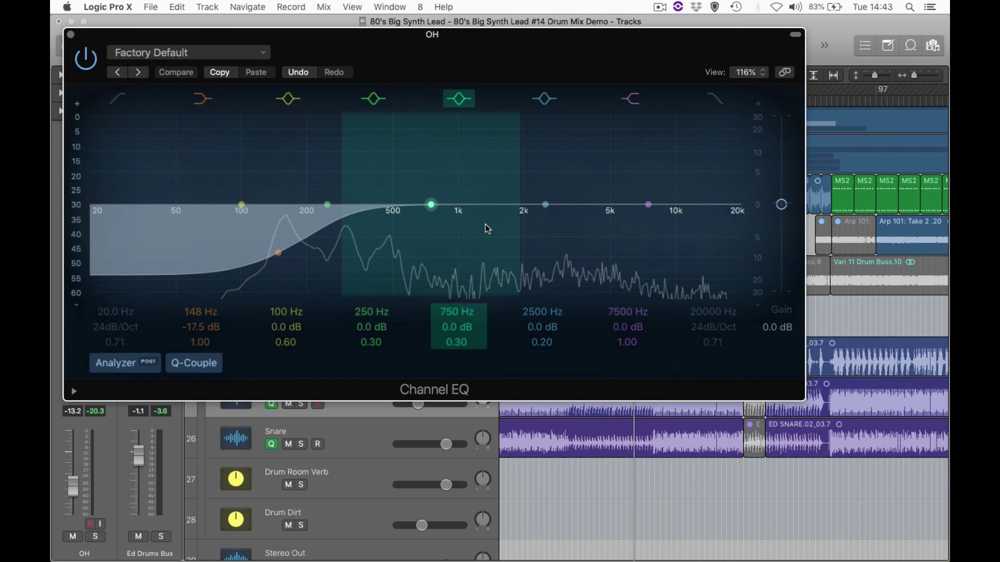
left_click(341, 477)
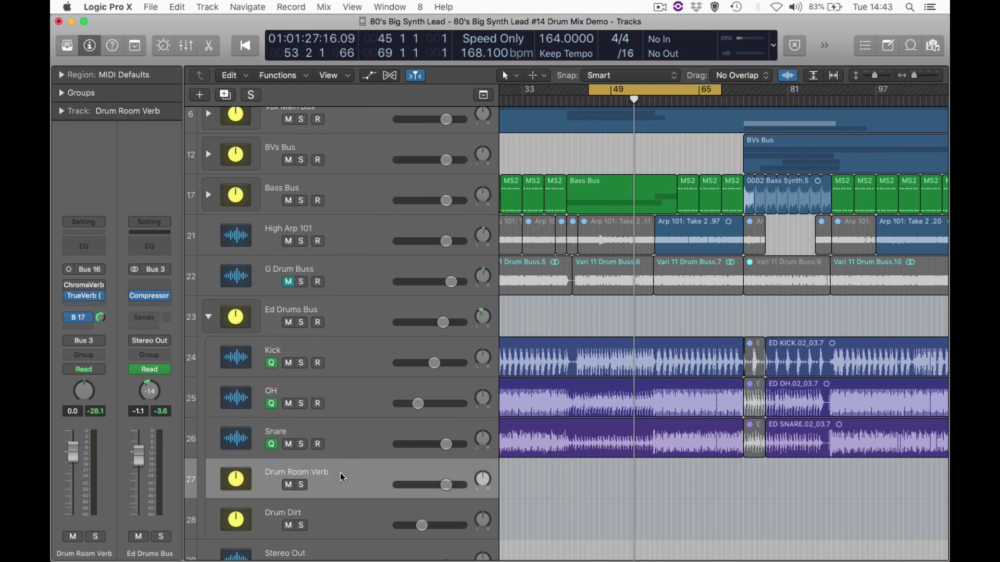
left_click(339, 513)
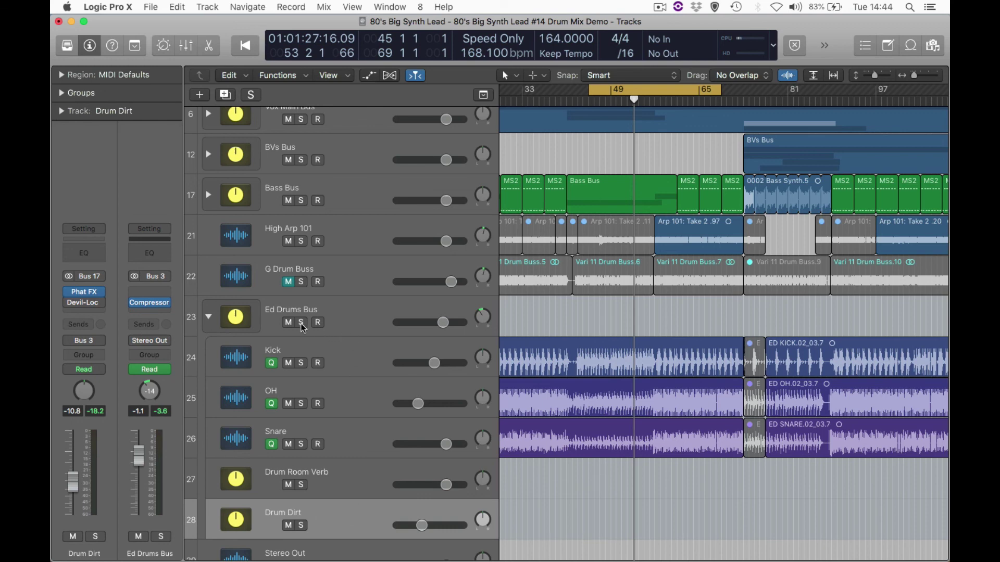
left_click(394, 319)
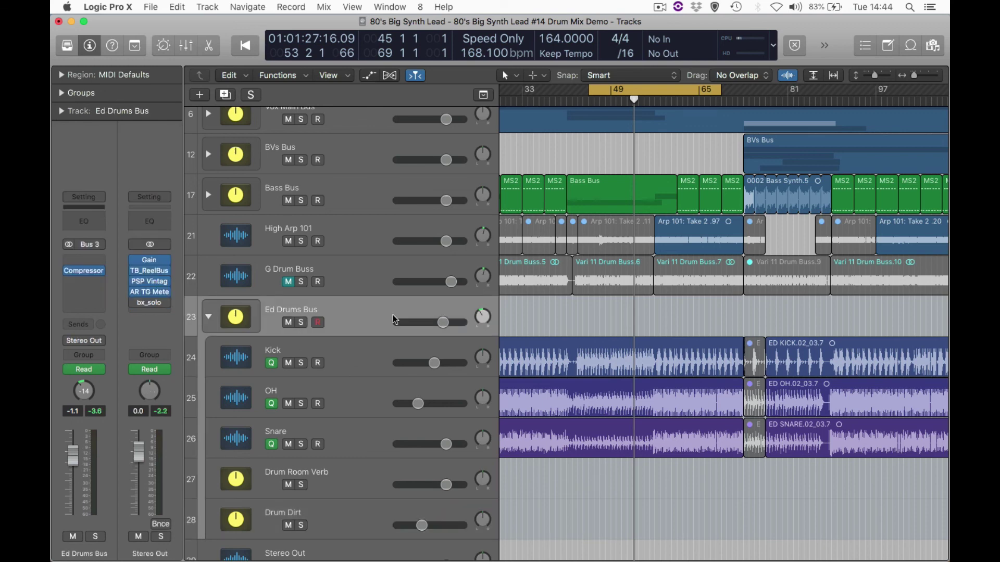